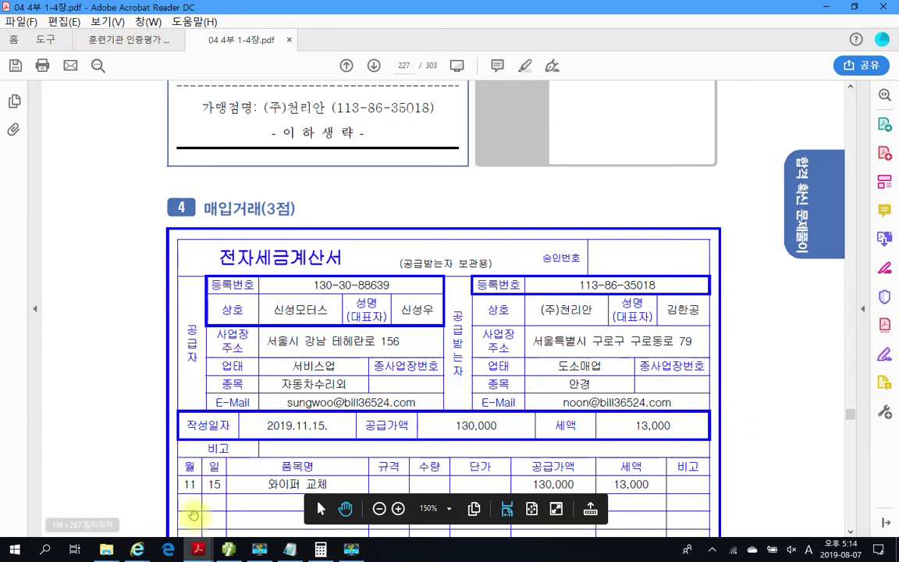
# - Examine the electronic tax invoice for purchase transaction 4 in the exam PDF and the explanation and task box on the following page
pyautogui.moveTo(199, 551)
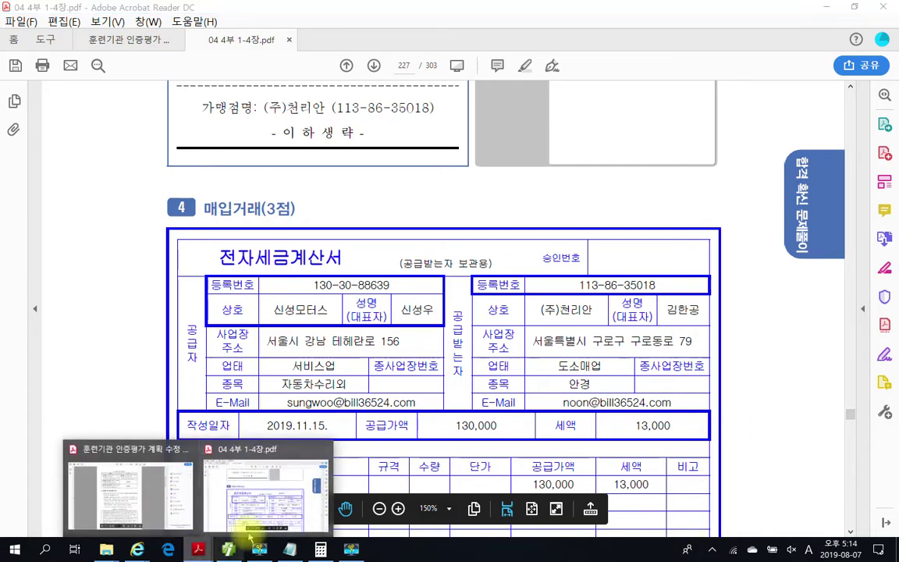
pyautogui.click(242, 499)
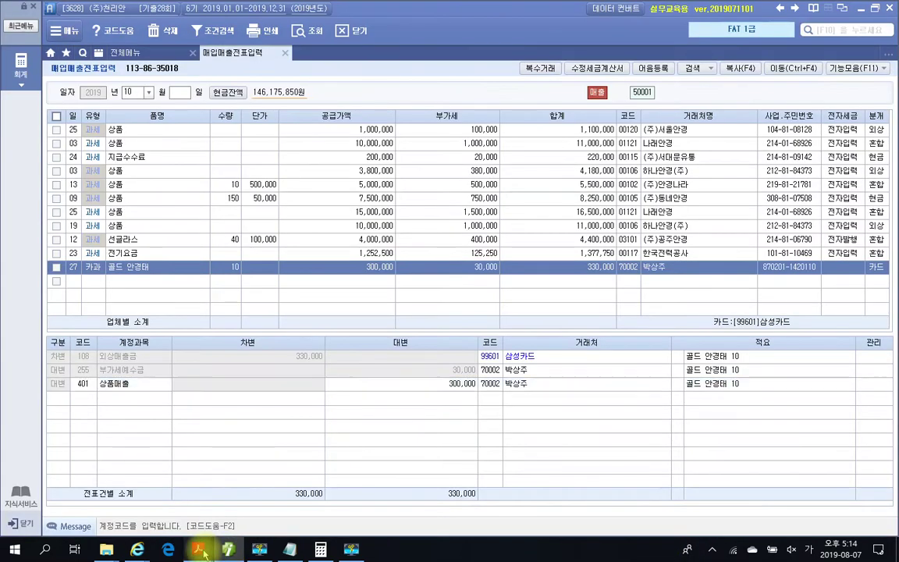
pyautogui.click(305, 503)
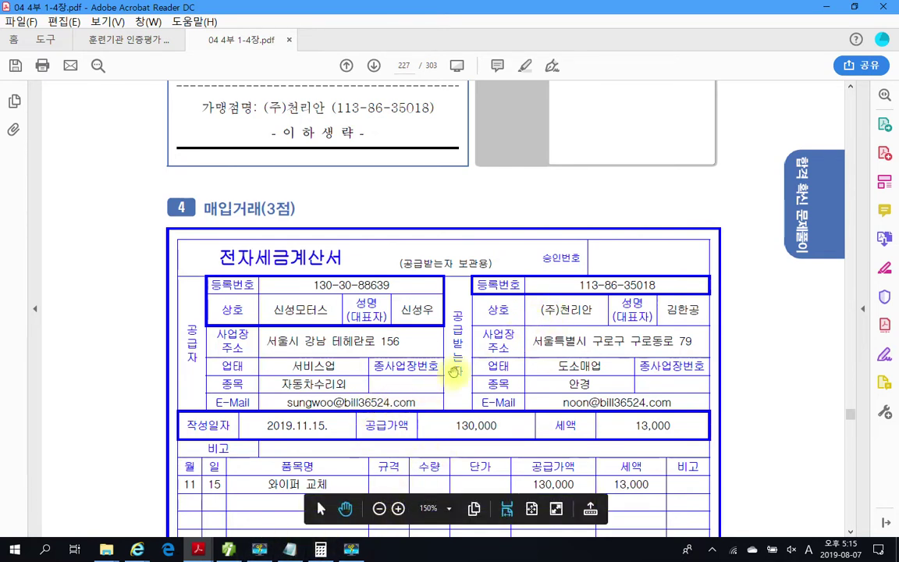
pyautogui.scroll(-2, 353, 355)
pyautogui.scroll(-1, 353, 355)
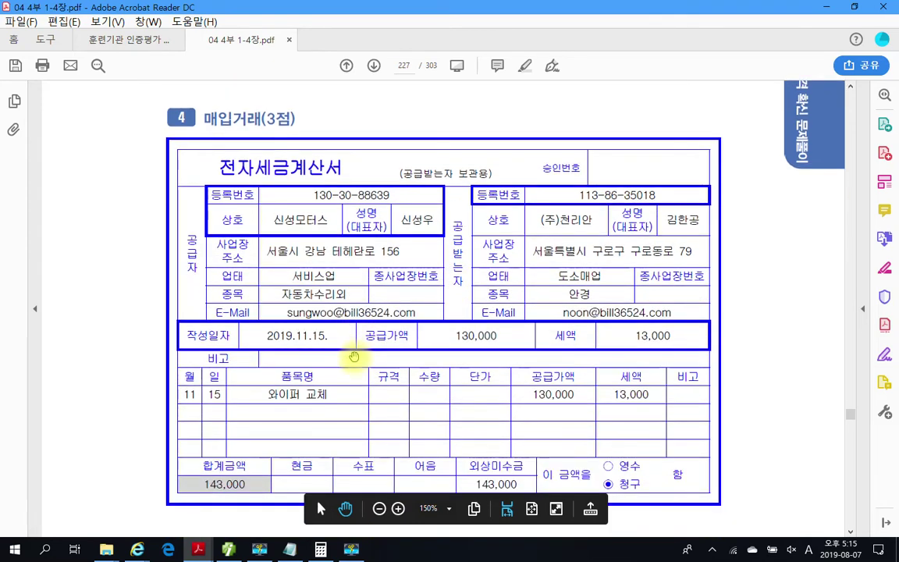
pyautogui.scroll(-12, 282, 394)
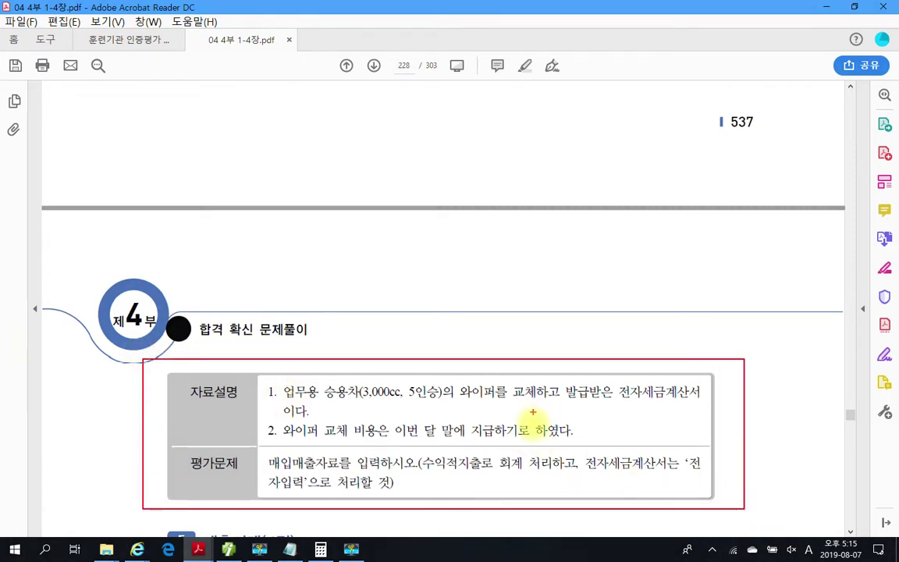
# - Underline the wiper replacement, the end-of-month payment, and the revenue-expenditure and '전자입력' instructions in the task box
pyautogui.moveTo(473, 397); pyautogui.dragTo(644, 406)
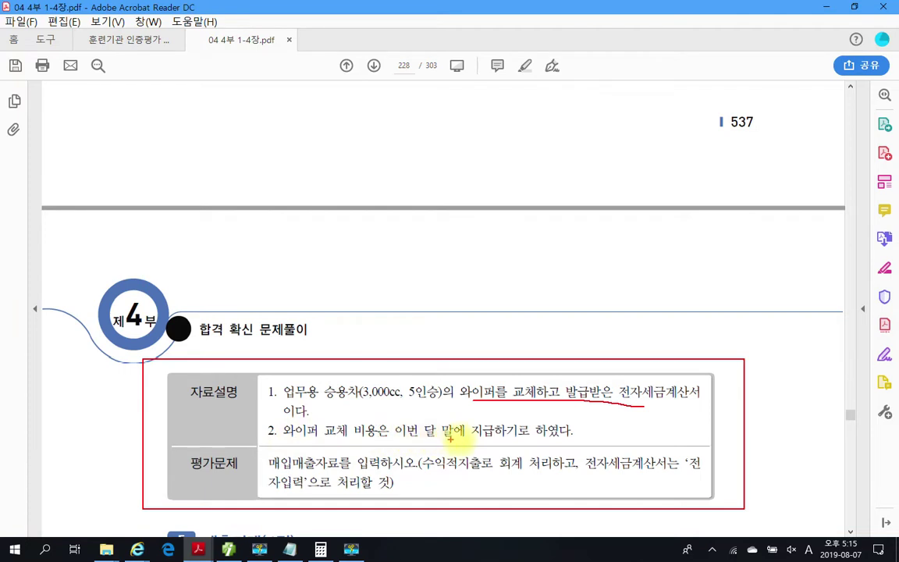
pyautogui.moveTo(488, 440); pyautogui.dragTo(395, 439)
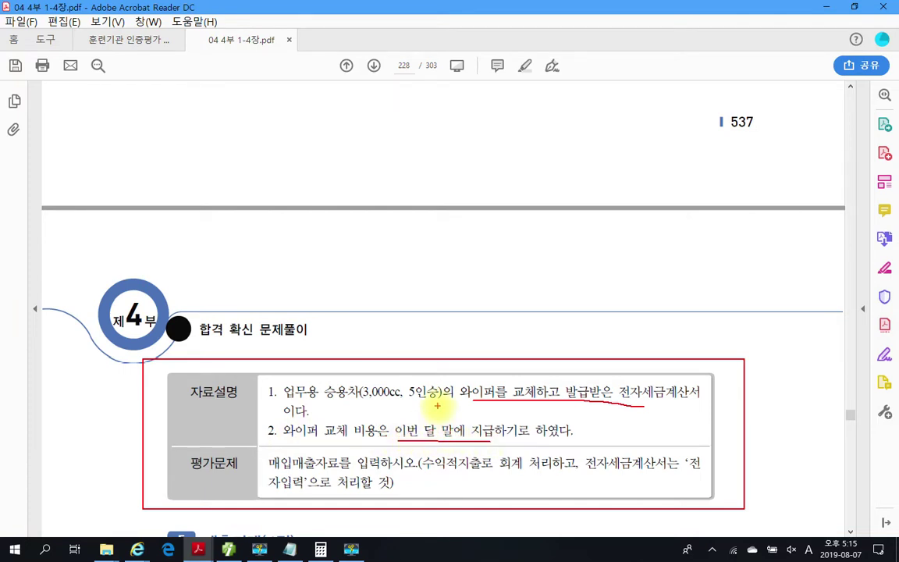
pyautogui.moveTo(276, 470); pyautogui.dragTo(689, 472)
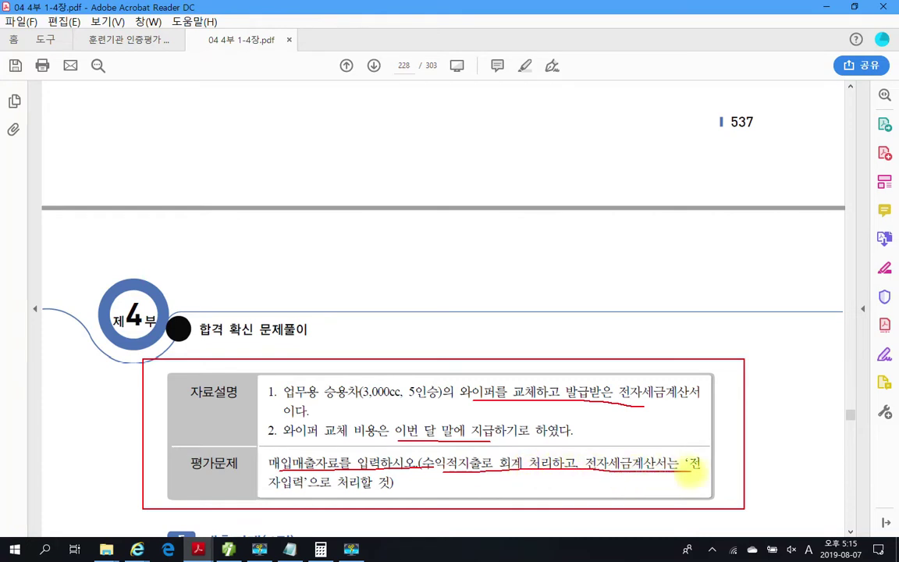
pyautogui.moveTo(263, 489); pyautogui.dragTo(358, 490)
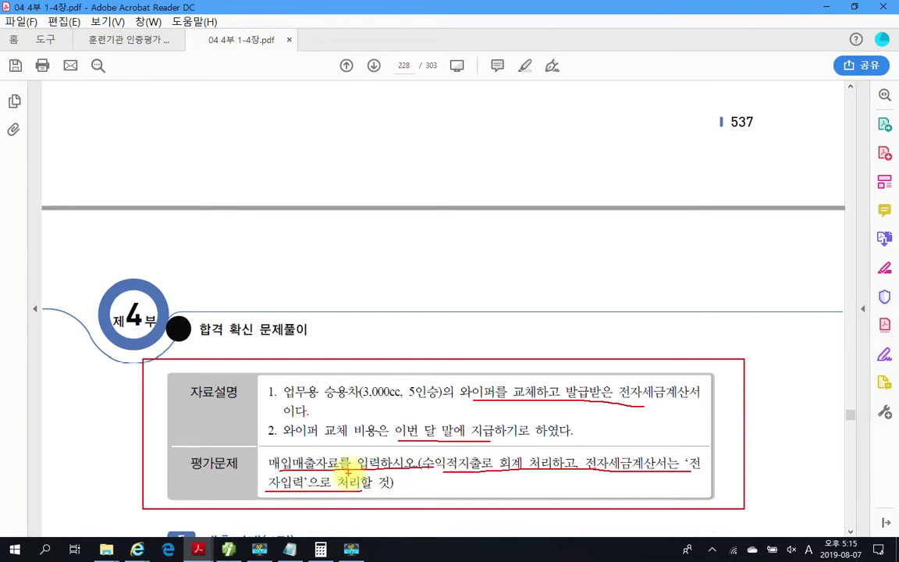
# - Circle 수익적지출 with an arrow to a handwritten 비용, then underline the passenger car and circle 와이퍼
pyautogui.moveTo(421, 457)
pyautogui.mouseDown()
pyautogui.moveTo(412, 477)
pyautogui.moveTo(477, 483)
pyautogui.moveTo(636, 343)
pyautogui.mouseUp()
pyautogui.moveTo(655, 300)
pyautogui.mouseDown()
pyautogui.moveTo(657, 327)
pyautogui.moveTo(691, 320)
pyautogui.mouseUp()
pyautogui.moveTo(699, 260); pyautogui.dragTo(709, 337)
pyautogui.moveTo(740, 265)
pyautogui.mouseDown()
pyautogui.moveTo(724, 282)
pyautogui.moveTo(763, 298)
pyautogui.moveTo(749, 332)
pyautogui.moveTo(755, 320)
pyautogui.mouseUp()
pyautogui.moveTo(320, 407)
pyautogui.mouseDown()
pyautogui.moveTo(434, 395)
pyautogui.moveTo(480, 369)
pyautogui.moveTo(499, 415)
pyautogui.mouseUp()
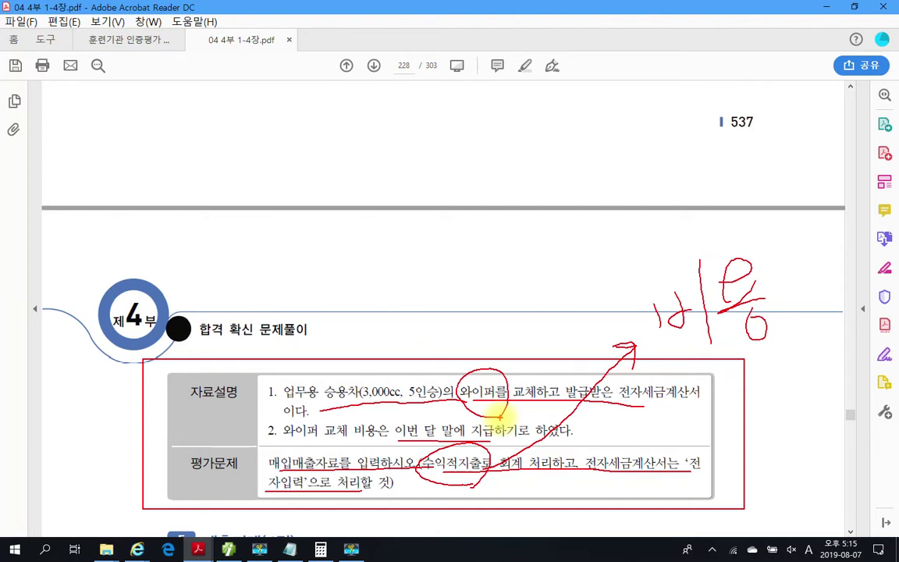
# - Handwrite "차량유지비" in quotation marks above 비용, then clear all the screen annotations
pyautogui.moveTo(514, 202); pyautogui.dragTo(543, 246)
pyautogui.moveTo(560, 191); pyautogui.dragTo(564, 271)
pyautogui.moveTo(550, 235)
pyautogui.mouseDown()
pyautogui.moveTo(602, 225)
pyautogui.moveTo(626, 201)
pyautogui.moveTo(605, 262)
pyautogui.moveTo(633, 176)
pyautogui.moveTo(641, 227)
pyautogui.moveTo(656, 180)
pyautogui.moveTo(692, 204)
pyautogui.moveTo(699, 222)
pyautogui.moveTo(723, 194)
pyautogui.moveTo(746, 210)
pyautogui.mouseUp()
pyautogui.moveTo(473, 205); pyautogui.dragTo(472, 214)
pyautogui.moveTo(482, 201); pyautogui.dragTo(480, 210)
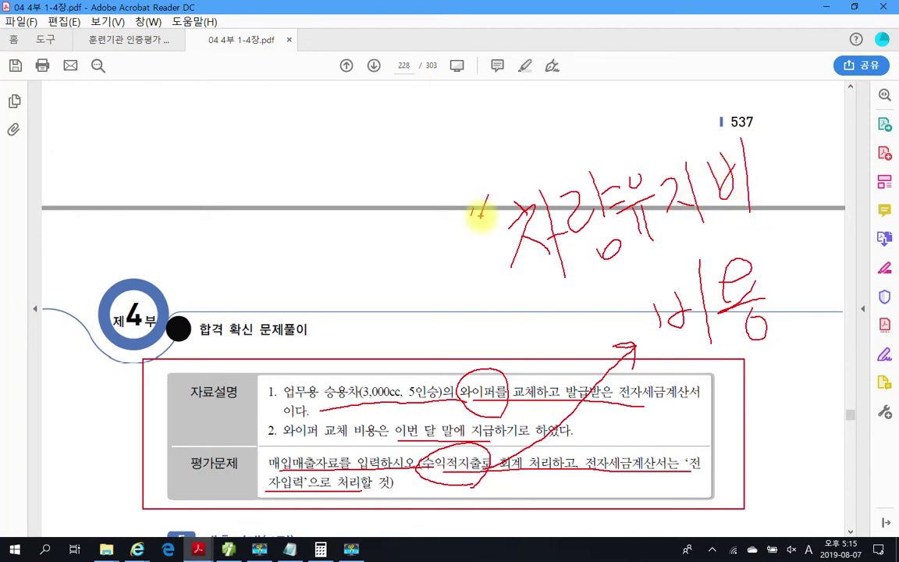
pyautogui.moveTo(775, 131); pyautogui.dragTo(776, 141)
pyautogui.moveTo(785, 136); pyautogui.dragTo(787, 146)
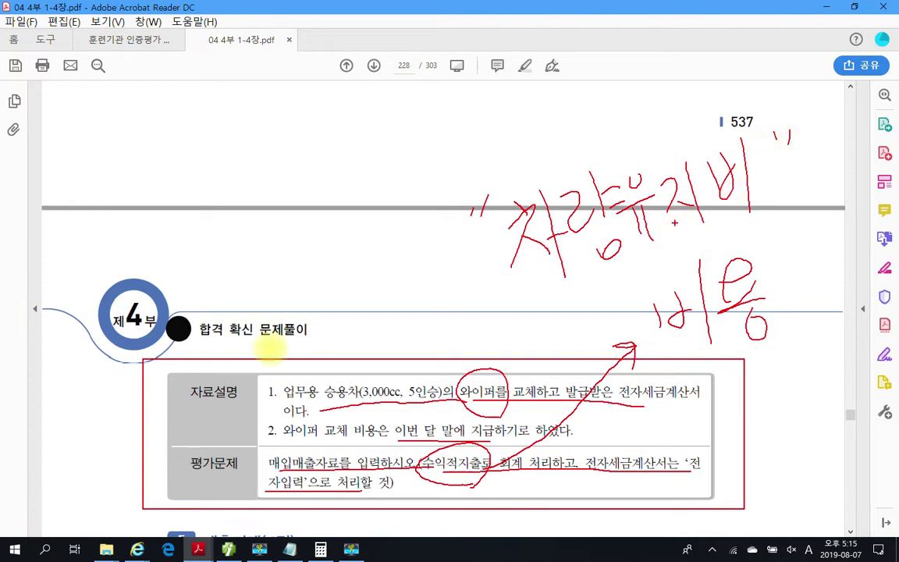
pyautogui.press('Escape')
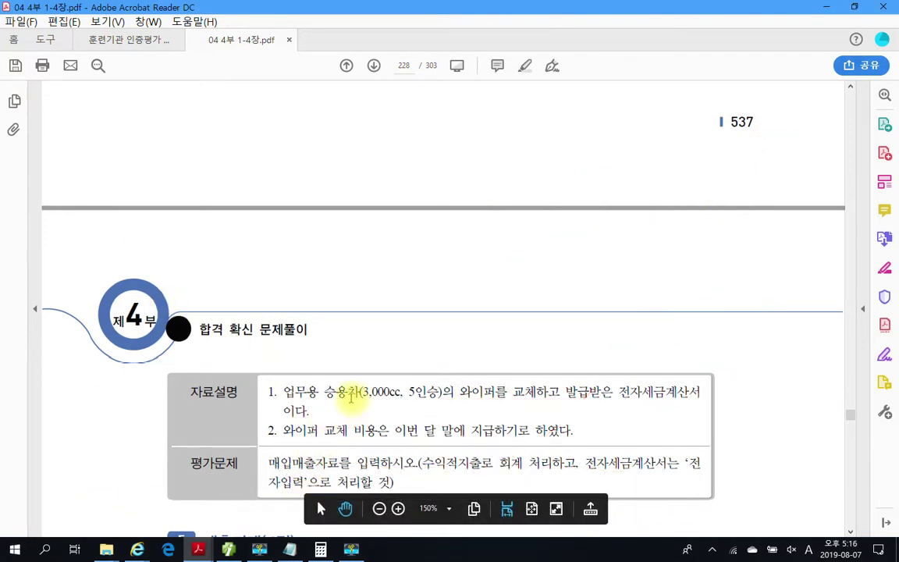
# - Review the transaction 4 invoice, switch to the accounting program and set the purchase/sales voucher date to November 15
pyautogui.scroll(5, 351, 398)
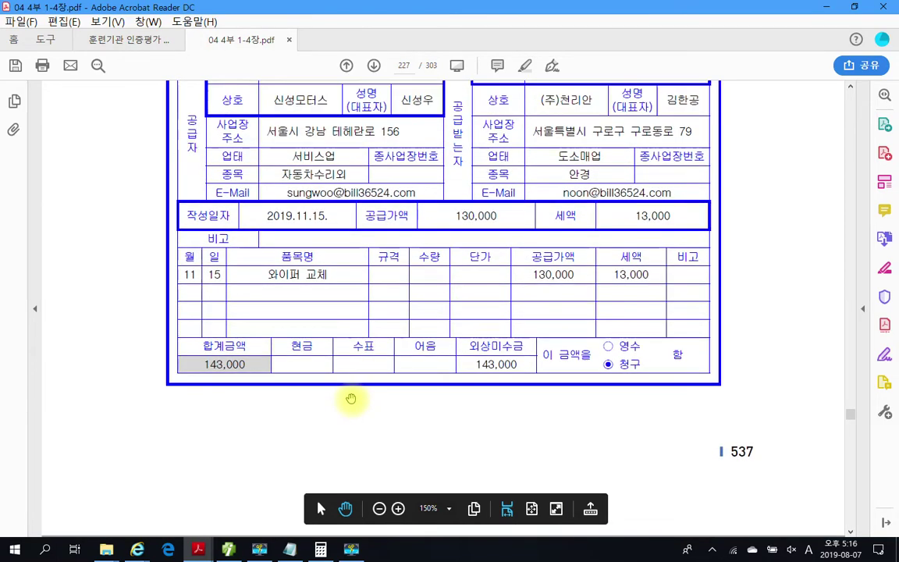
pyautogui.scroll(1, 351, 398)
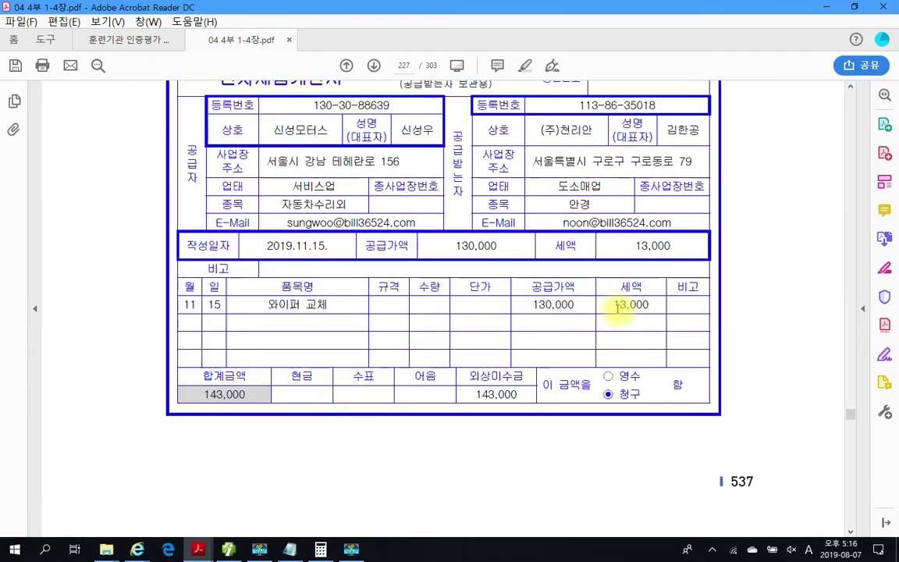
pyautogui.scroll(3, 620, 308)
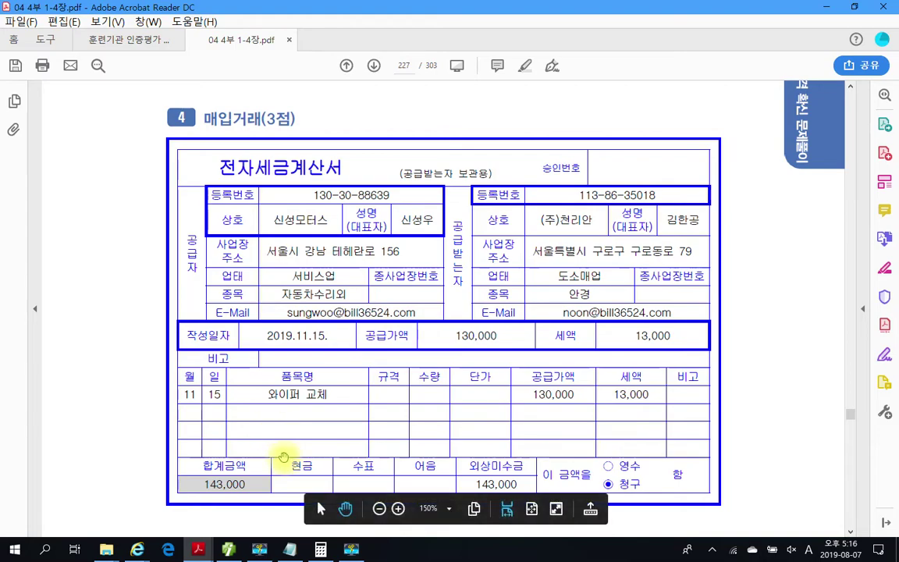
pyautogui.hotkey('alt', 'Tab')
pyautogui.click(127, 92)
pyautogui.write('11')
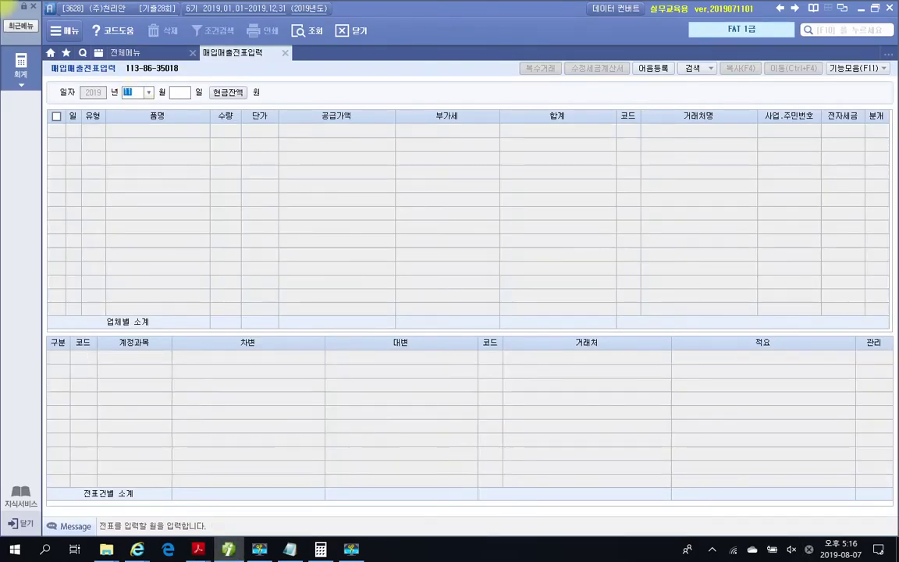
pyautogui.press('Return')
pyautogui.write('15')
pyautogui.press('Return')
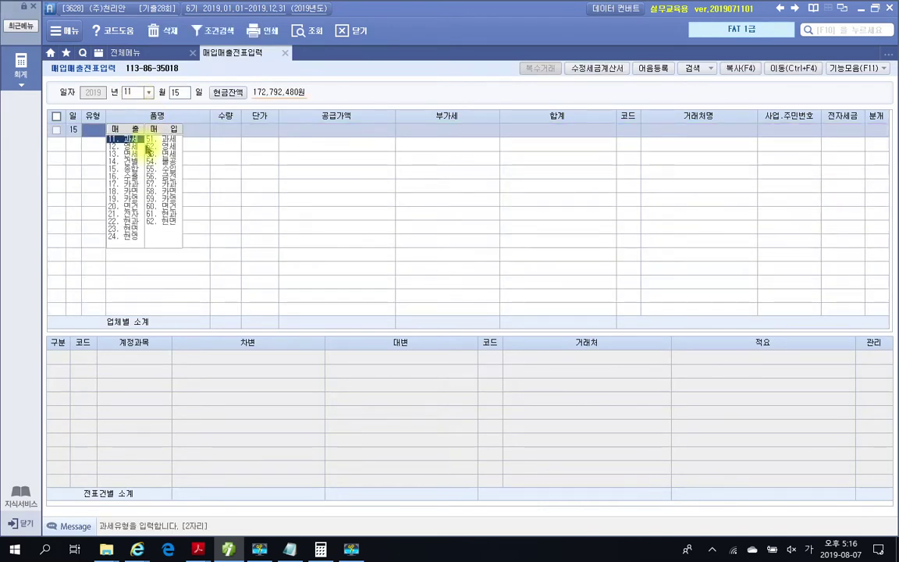
# - Set the voucher line's type to 54 불공 with non-deduction reason 3, 비영업용 소형승용차 구입 및 유지
pyautogui.write('54')
pyautogui.press('Return')
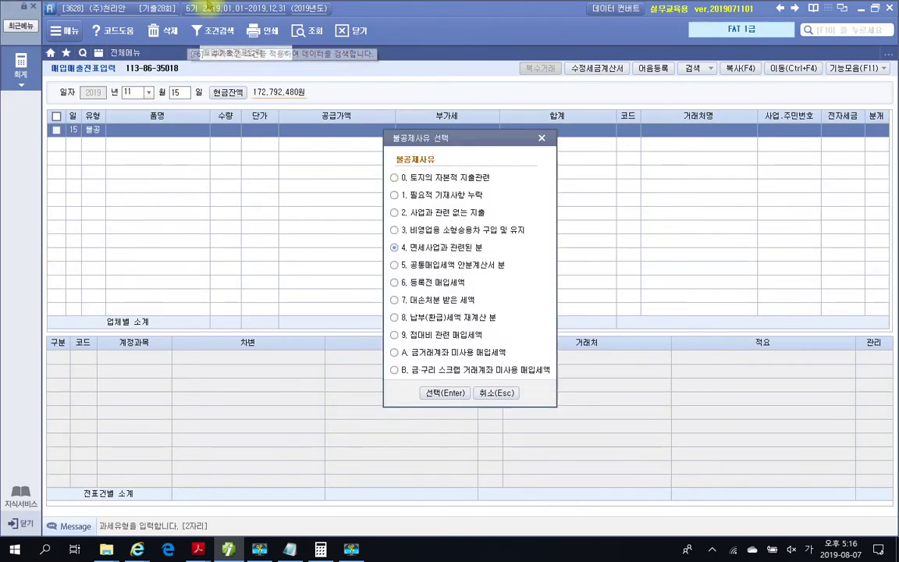
pyautogui.click(395, 231)
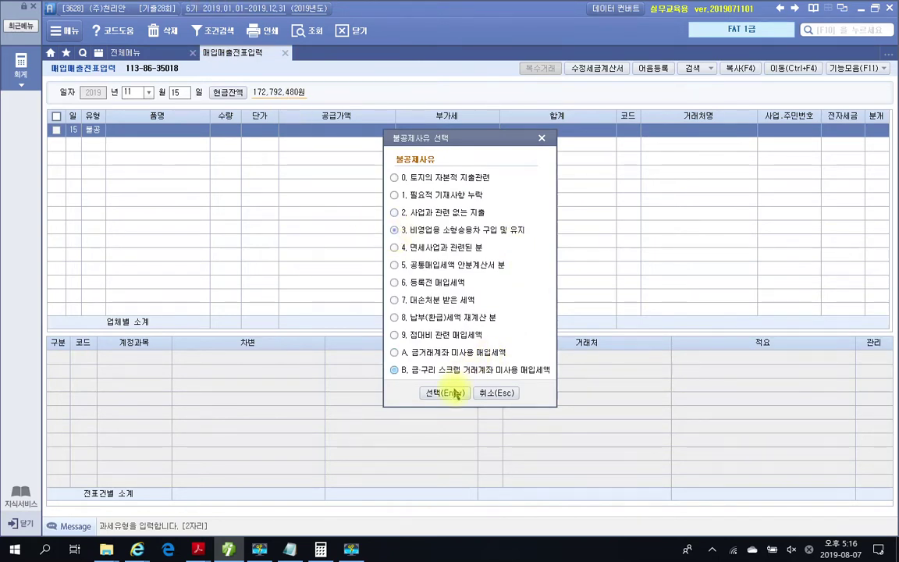
pyautogui.click(456, 392)
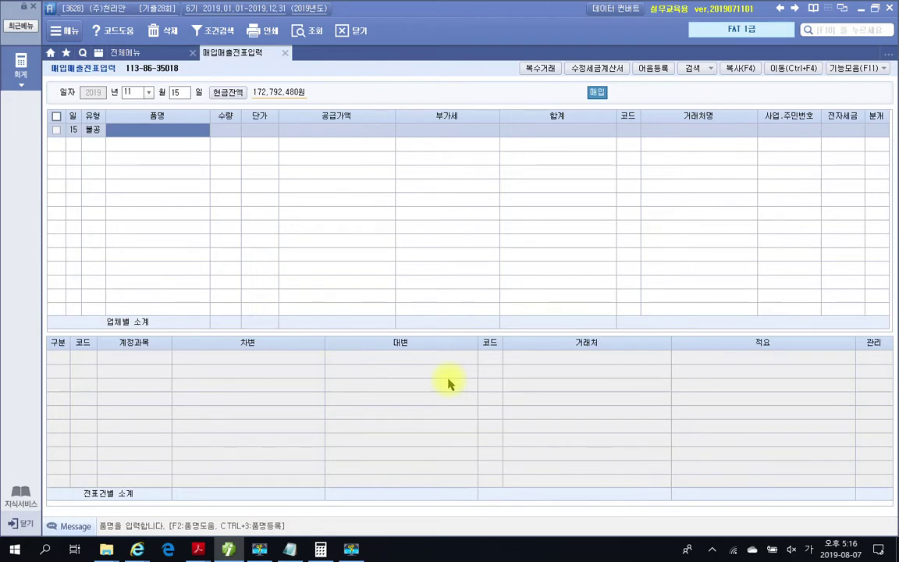
# - Enter the item 와이퍼 교체 with a supply value of 130,000, leaving quantity and unit price blank
pyautogui.write('와이퍼 교체')
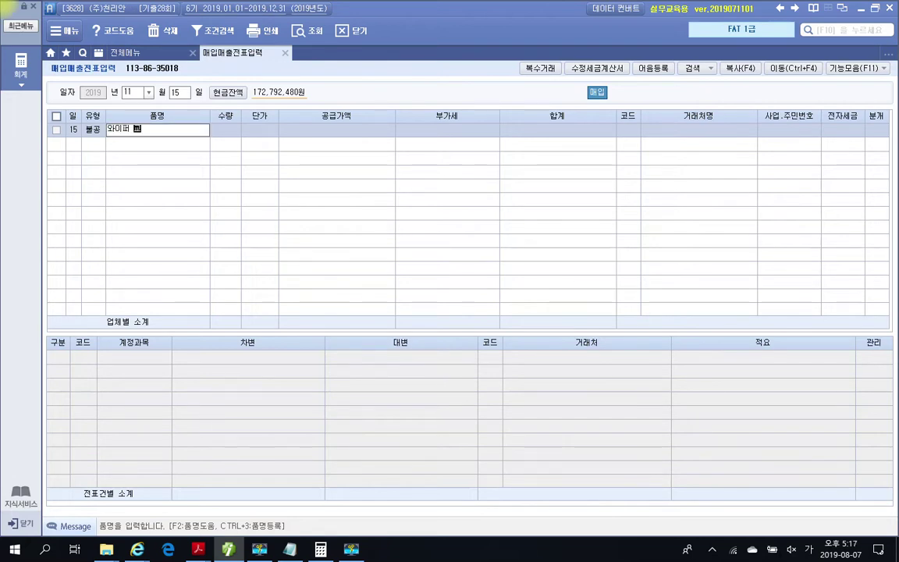
pyautogui.press('Return')
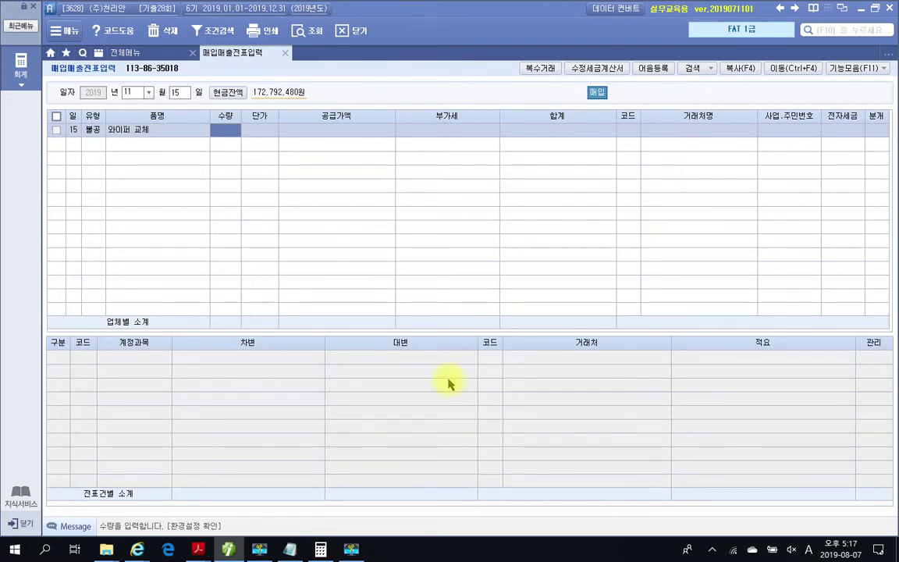
pyautogui.press('Return')
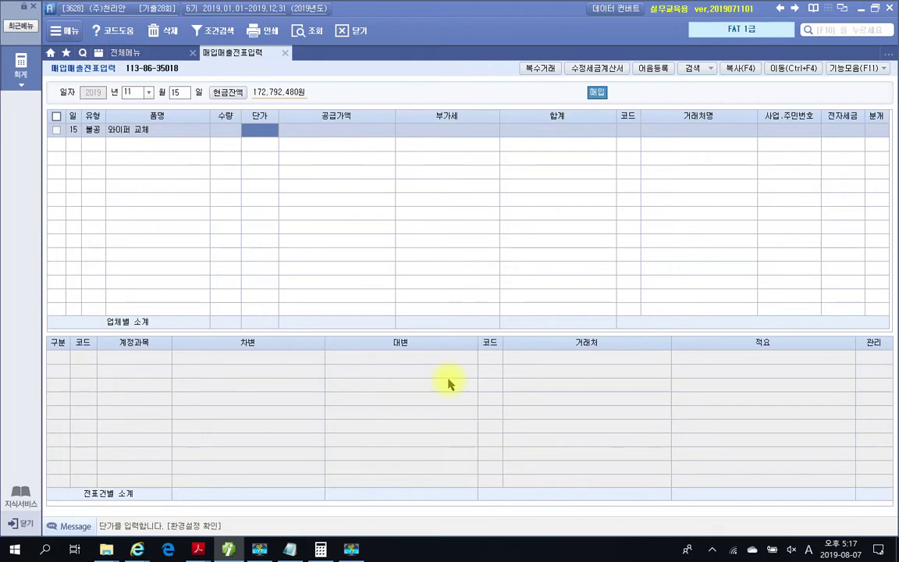
pyautogui.press('Return')
pyautogui.write('1300000')
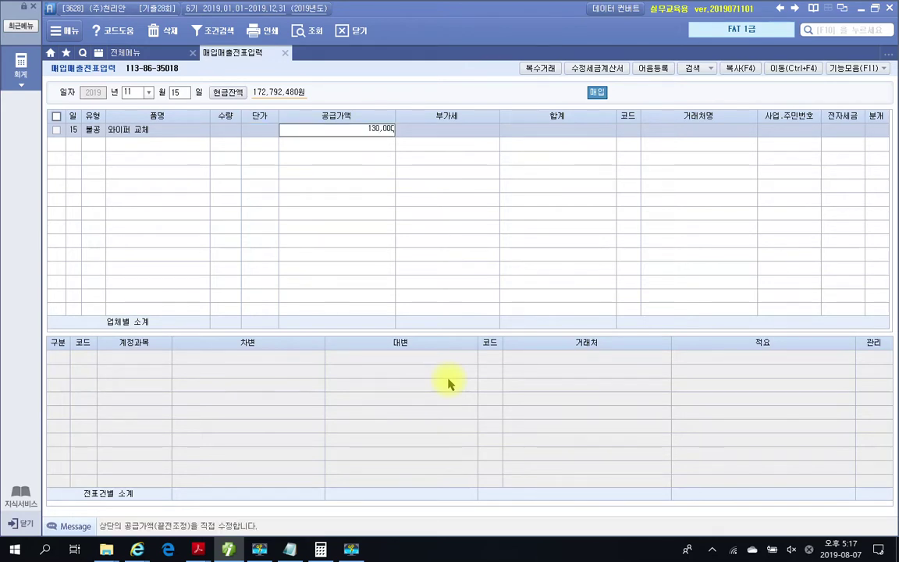
pyautogui.press('Return')
pyautogui.press('Return')
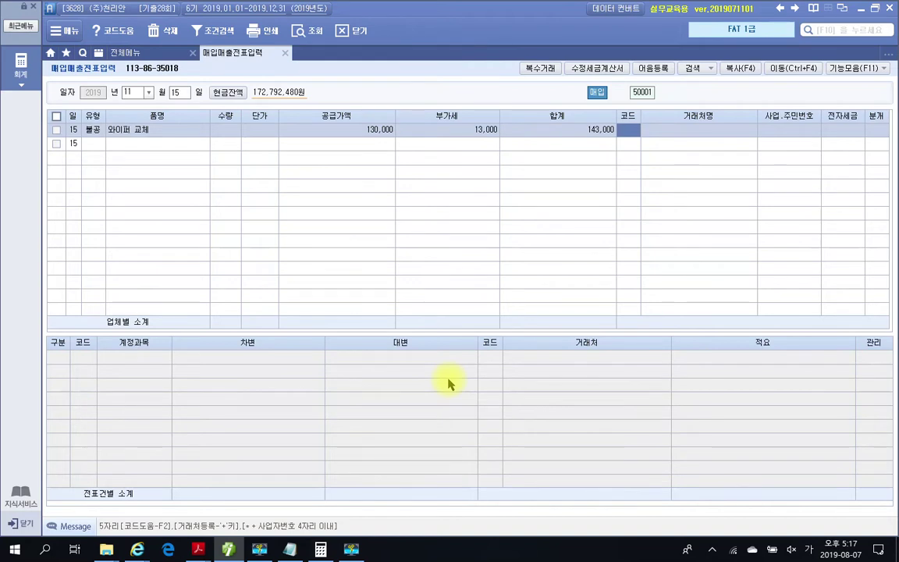
# - Look up the business partner with 신성 and assign 신성모터스 to the voucher line
pyautogui.write('신ㅈ')
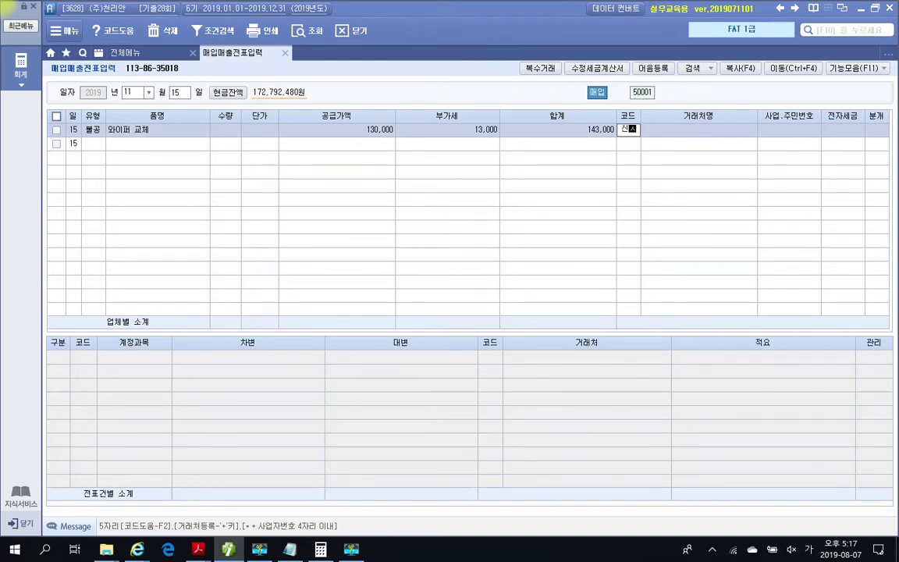
pyautogui.write('성')
pyautogui.press('Return')
pyautogui.click(445, 377)
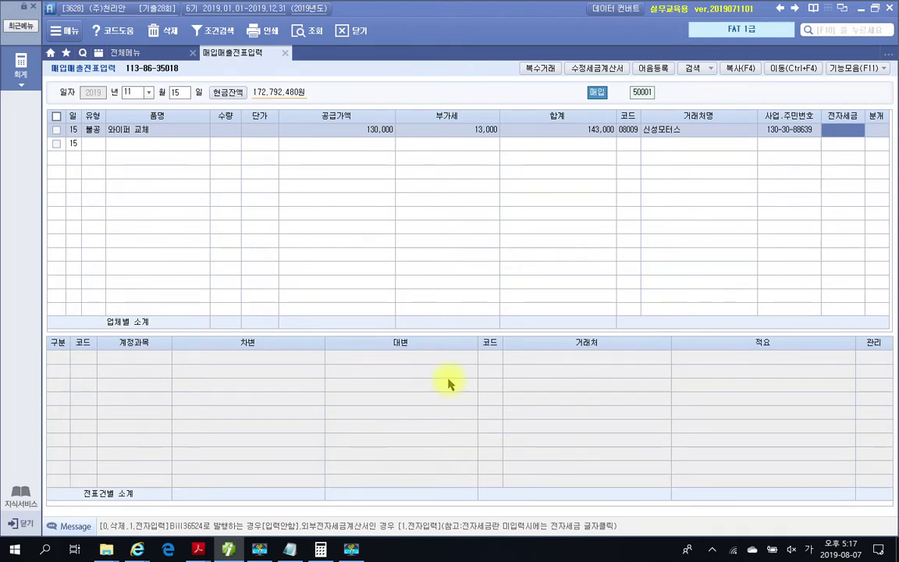
# - Mark the voucher line's tax invoice as 전자입력 and set its journal type to 혼합
pyautogui.write('1')
pyautogui.press('Return')
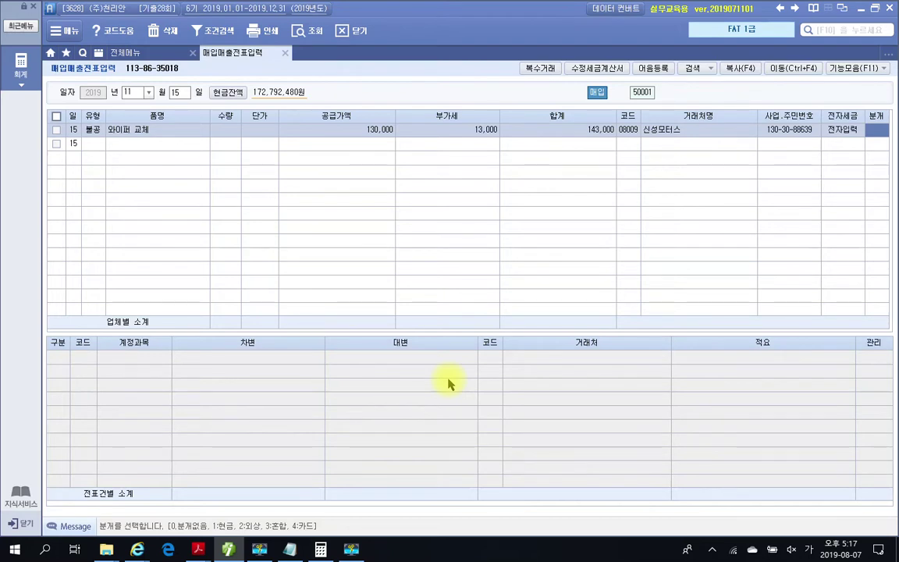
pyautogui.write('3')
pyautogui.press('Return')
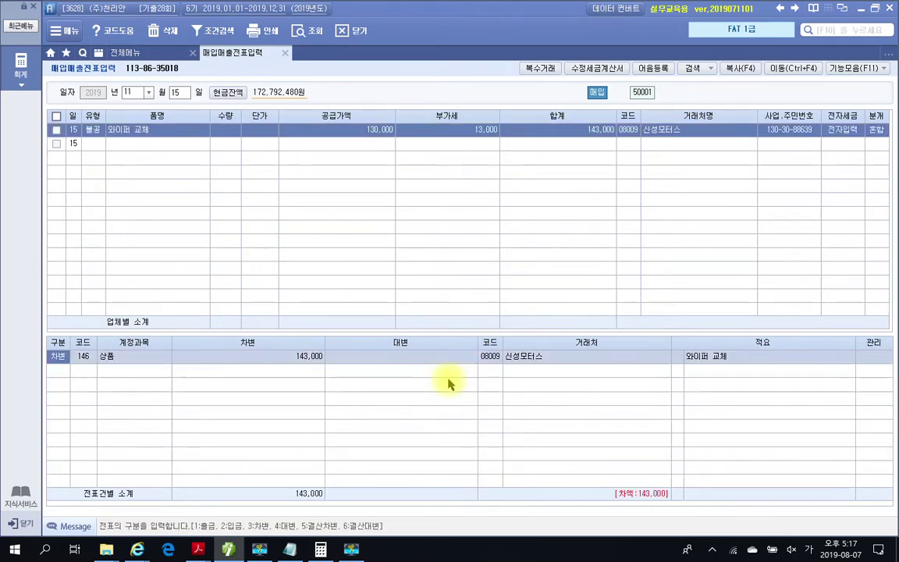
# - Change the debit entry's account to 822 차량유지비, found by looking up 차량
pyautogui.press('Return')
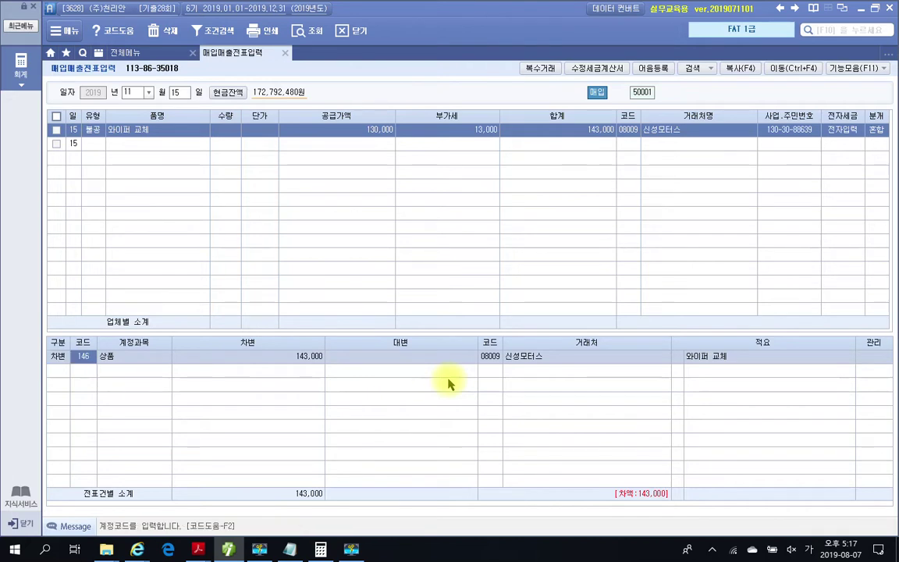
pyautogui.write('차량')
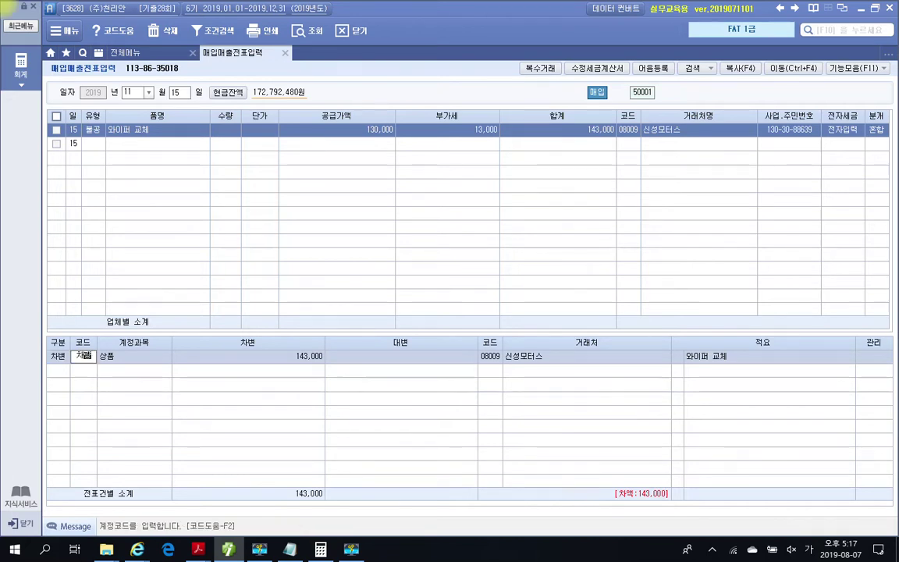
pyautogui.press('Return')
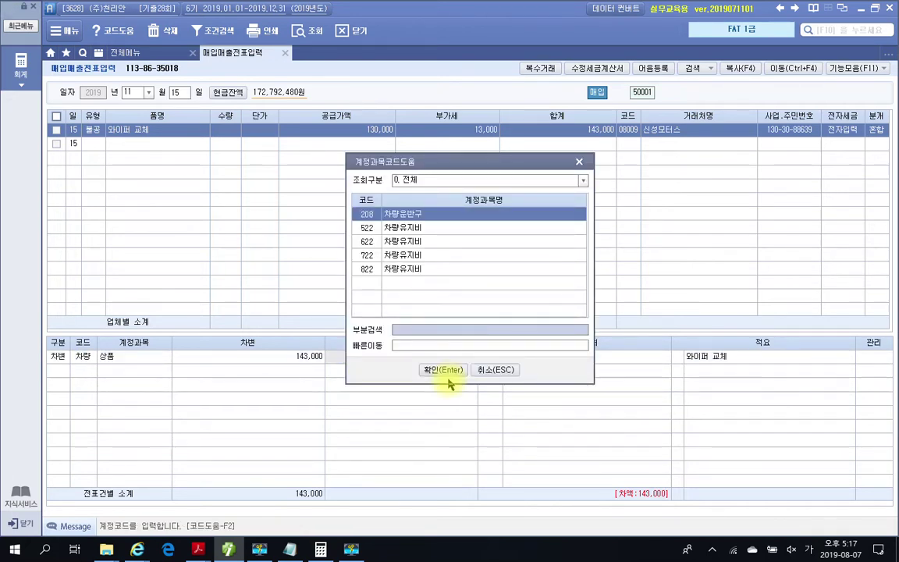
pyautogui.press('Down')
pyautogui.press('Down')
pyautogui.press('Down')
pyautogui.press('Down')
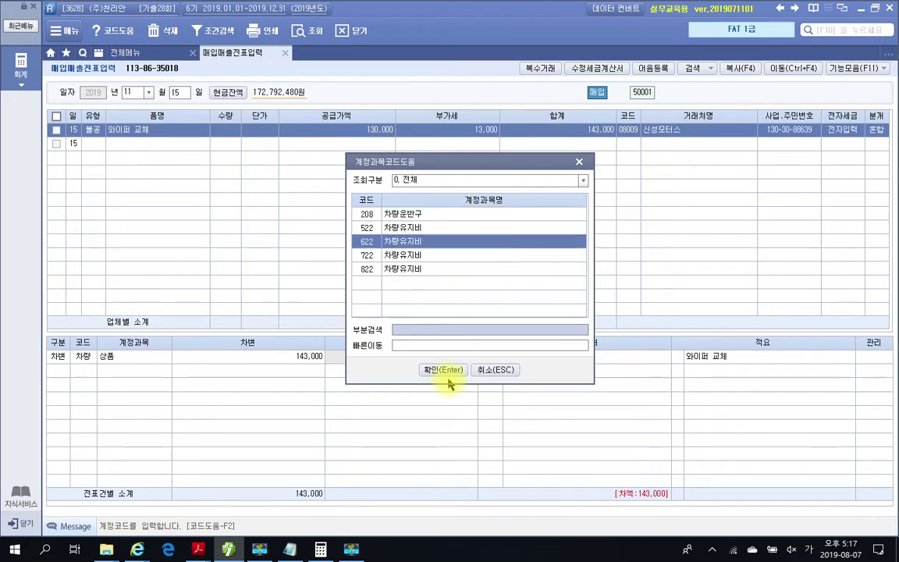
pyautogui.press('Return')
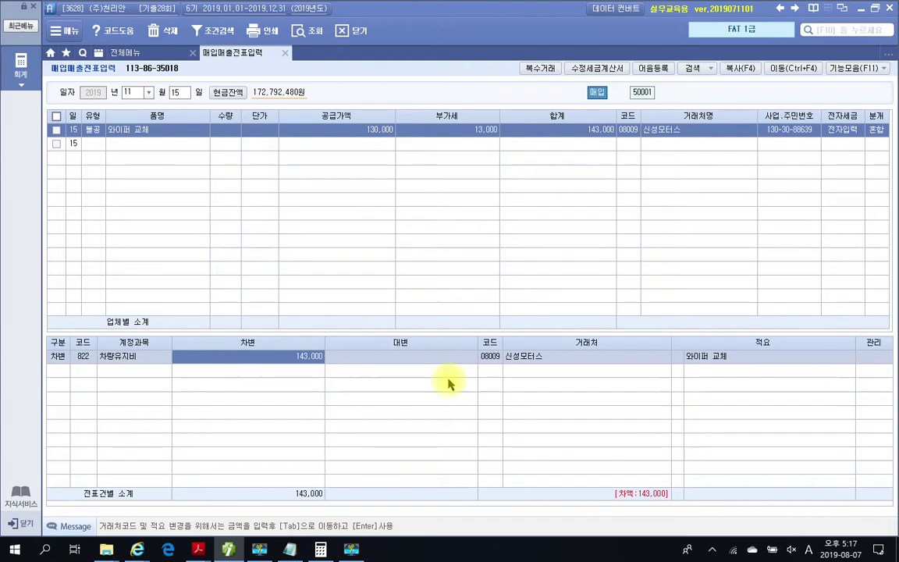
# - Add a credit entry to account 253 미지급금 for 143,000 to balance the wiper replacement voucher
pyautogui.moveTo(501, 153)
pyautogui.mouseDown()
pyautogui.moveTo(361, 156)
pyautogui.moveTo(471, 96)
pyautogui.moveTo(487, 156)
pyautogui.moveTo(392, 225)
pyautogui.moveTo(322, 342)
pyautogui.moveTo(295, 342)
pyautogui.moveTo(299, 335)
pyautogui.mouseUp()
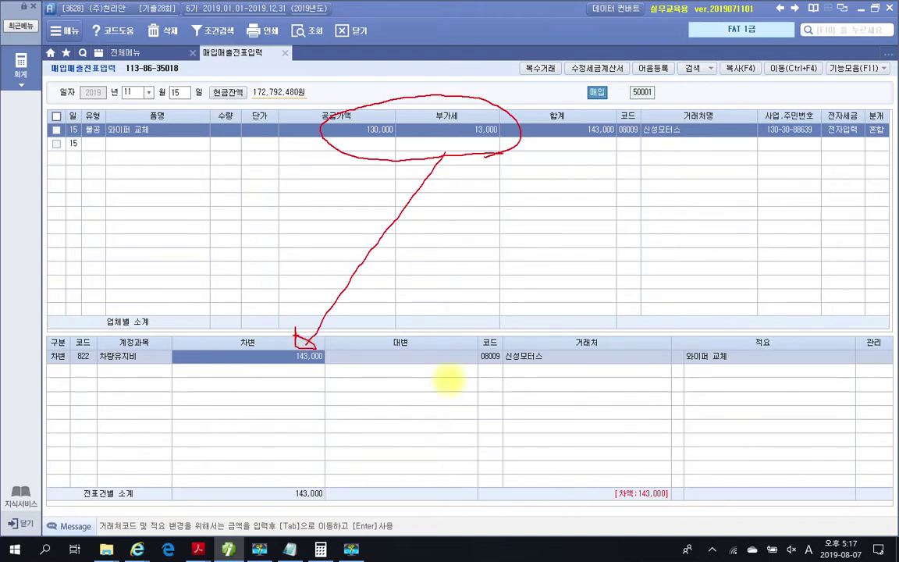
pyautogui.press('Escape')
pyautogui.press('Return')
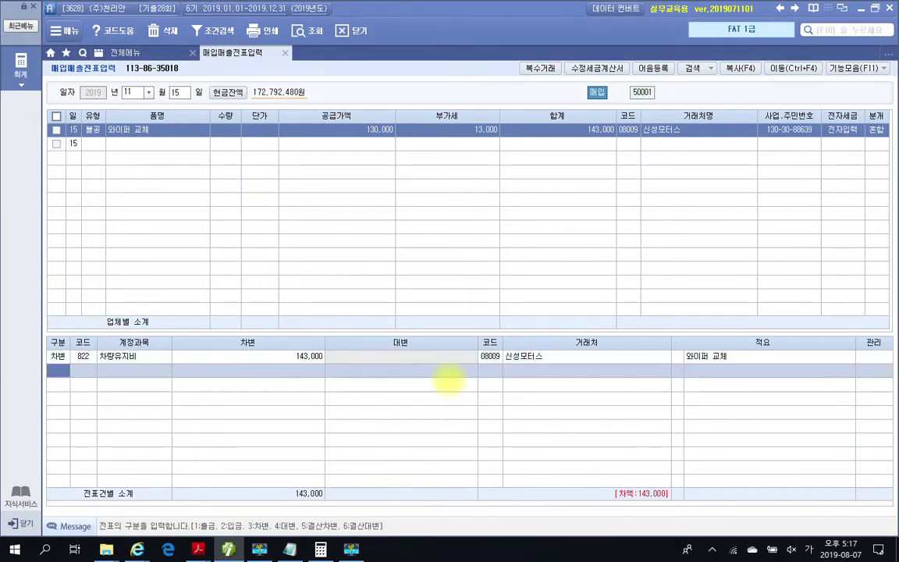
pyautogui.write('4')
pyautogui.press('Return')
pyautogui.write('253')
pyautogui.press('Return')
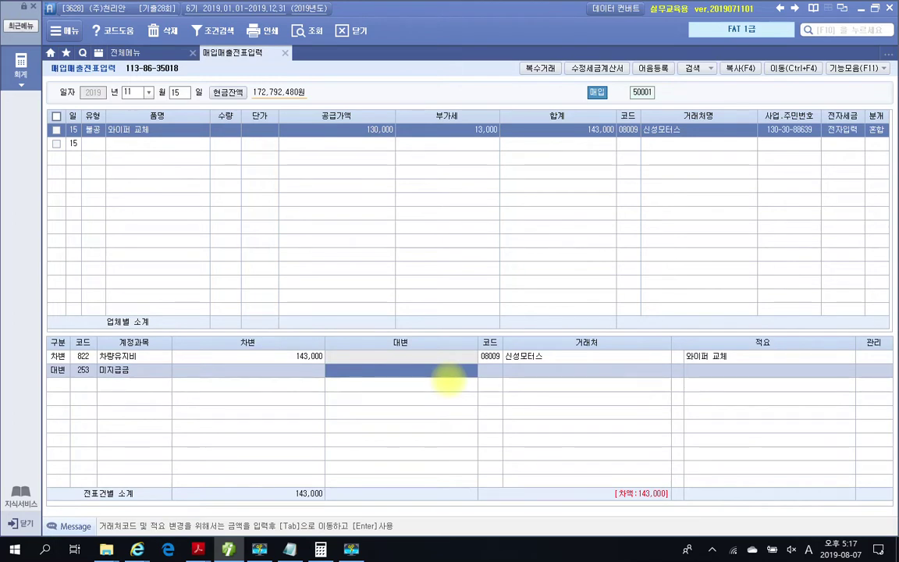
pyautogui.write('143,000')
pyautogui.press('Return')
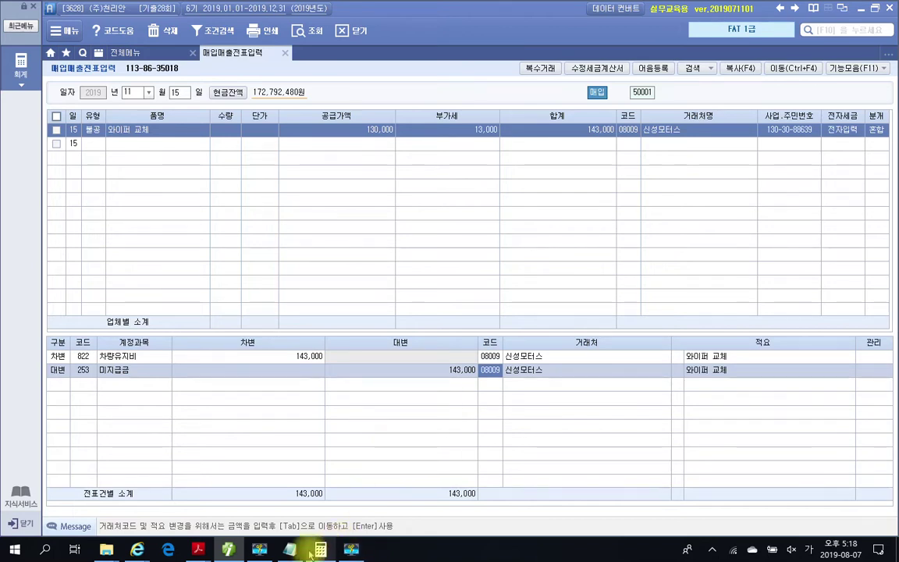
# - Switch to the exam document 04 4부 1-4장.pdf in Acrobat Reader and find sales transaction 5 with its explanatory notes
pyautogui.moveTo(218, 542)
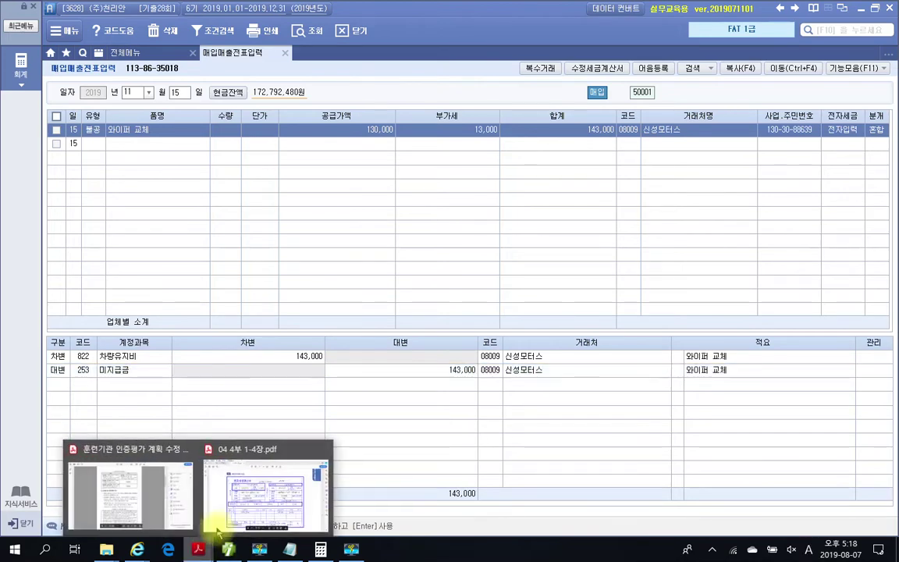
pyautogui.click(242, 507)
pyautogui.scroll(-5, 317, 421)
pyautogui.scroll(-5, 317, 421)
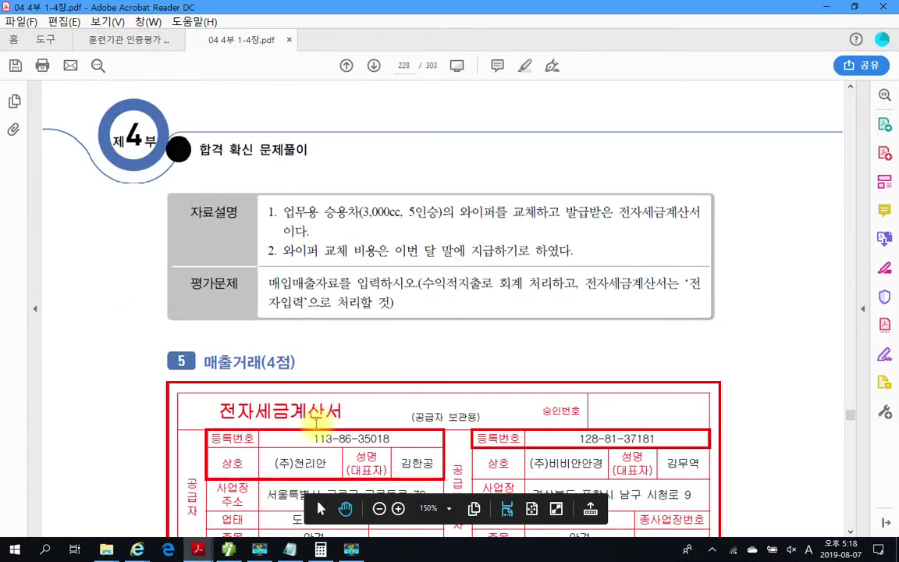
pyautogui.scroll(-5, 316, 421)
pyautogui.scroll(-1, 320, 426)
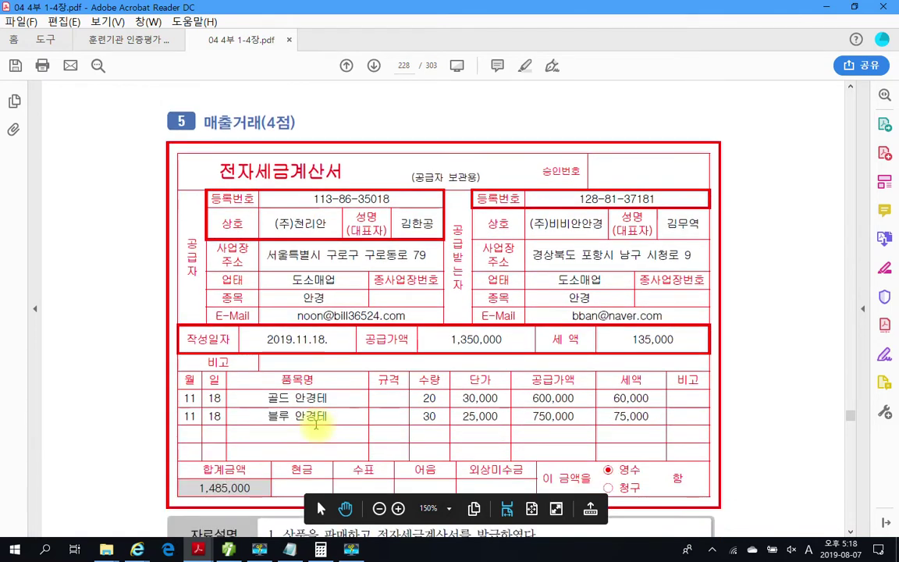
pyautogui.scroll(-2, 316, 424)
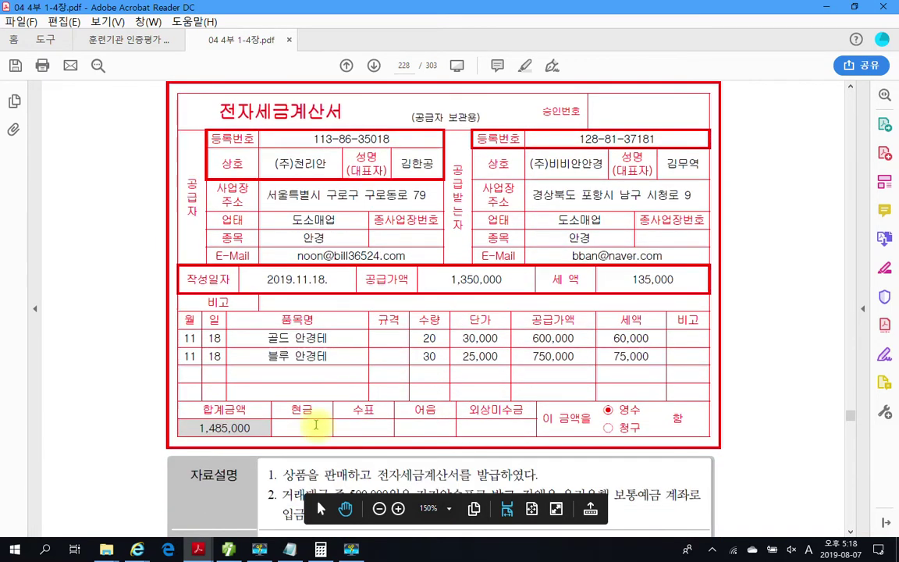
pyautogui.scroll(-4, 316, 424)
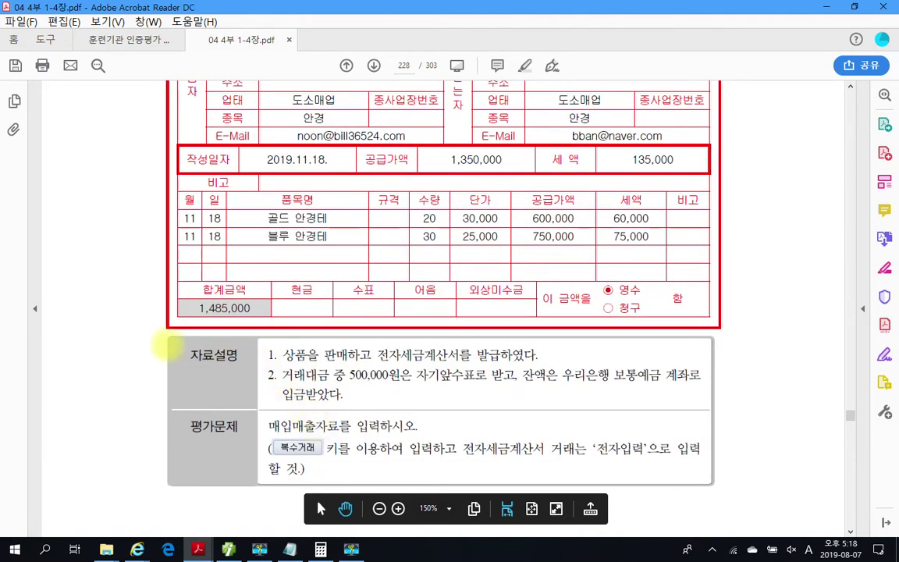
# - Examine transaction 5's payment terms, entry instructions and tax invoice for the date, items, quantities and unit prices
pyautogui.moveTo(153, 329)
pyautogui.mouseDown()
pyautogui.moveTo(616, 483)
pyautogui.moveTo(726, 487)
pyautogui.mouseUp()
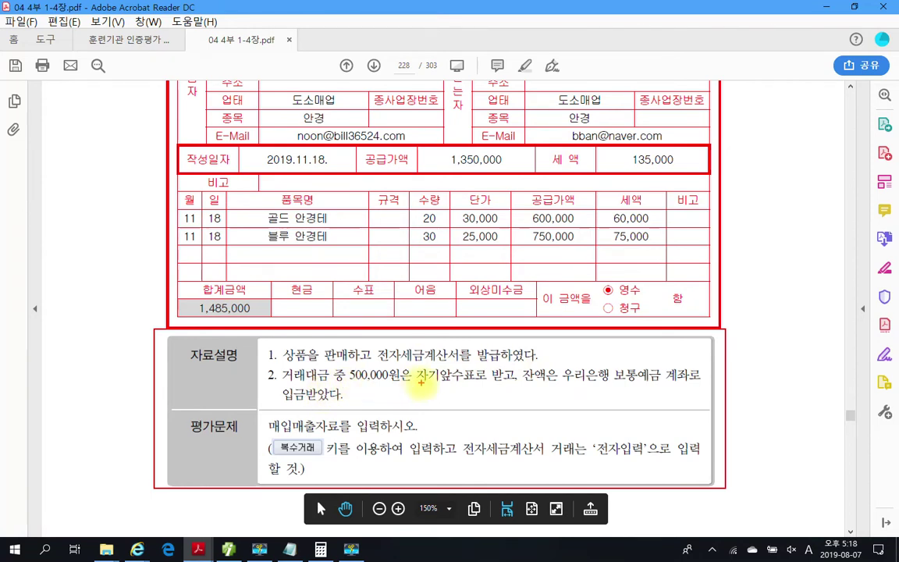
pyautogui.moveTo(349, 382); pyautogui.dragTo(517, 373)
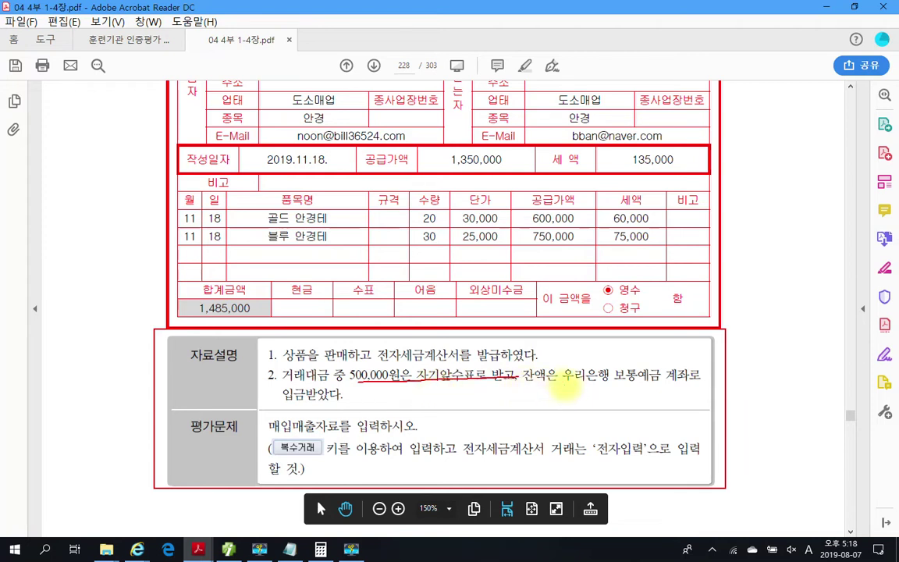
pyautogui.moveTo(567, 382); pyautogui.dragTo(691, 384)
pyautogui.moveTo(269, 403); pyautogui.dragTo(295, 404)
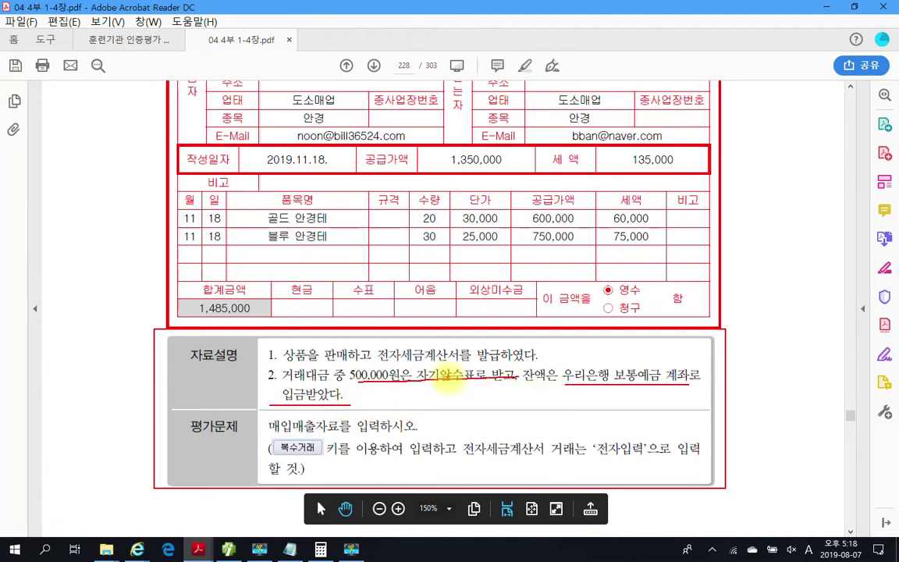
pyautogui.moveTo(268, 432); pyautogui.dragTo(427, 431)
pyautogui.moveTo(314, 442)
pyautogui.mouseDown()
pyautogui.moveTo(277, 447)
pyautogui.moveTo(316, 461)
pyautogui.mouseUp()
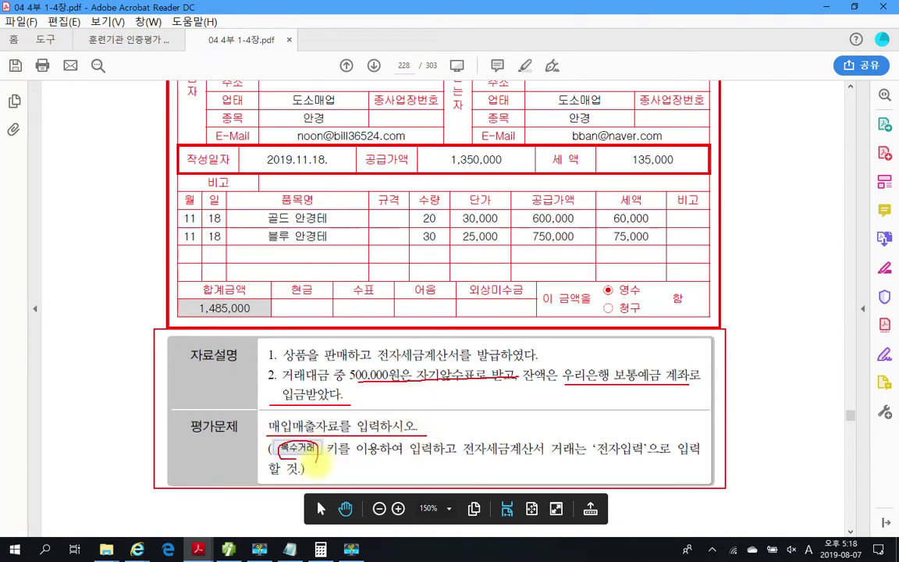
pyautogui.moveTo(384, 460); pyautogui.dragTo(543, 460)
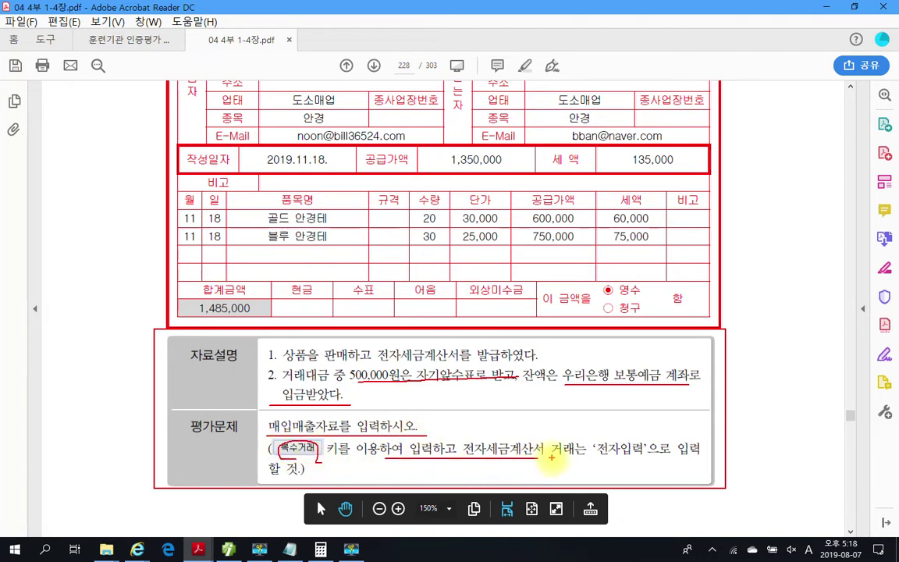
pyautogui.moveTo(607, 461); pyautogui.dragTo(626, 459)
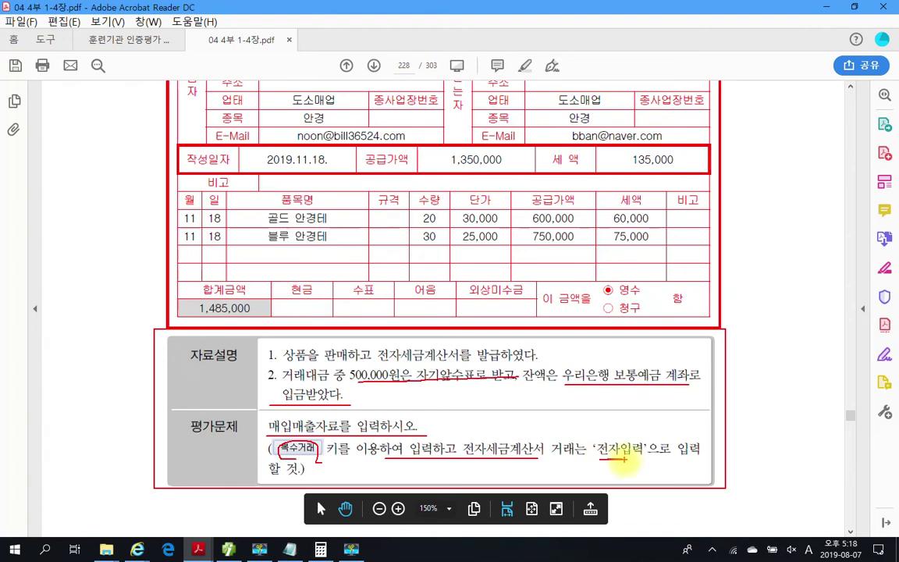
pyautogui.press('Escape')
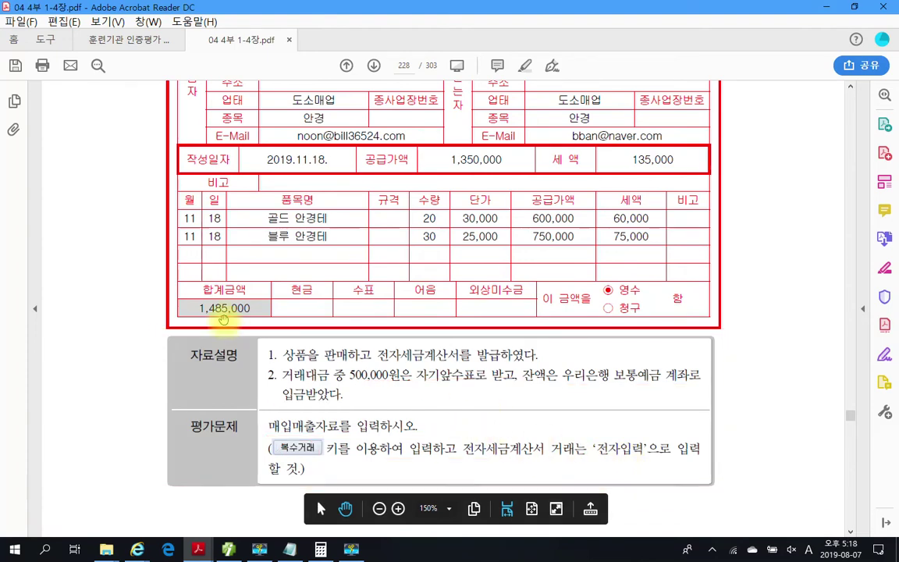
pyautogui.scroll(4, 242, 320)
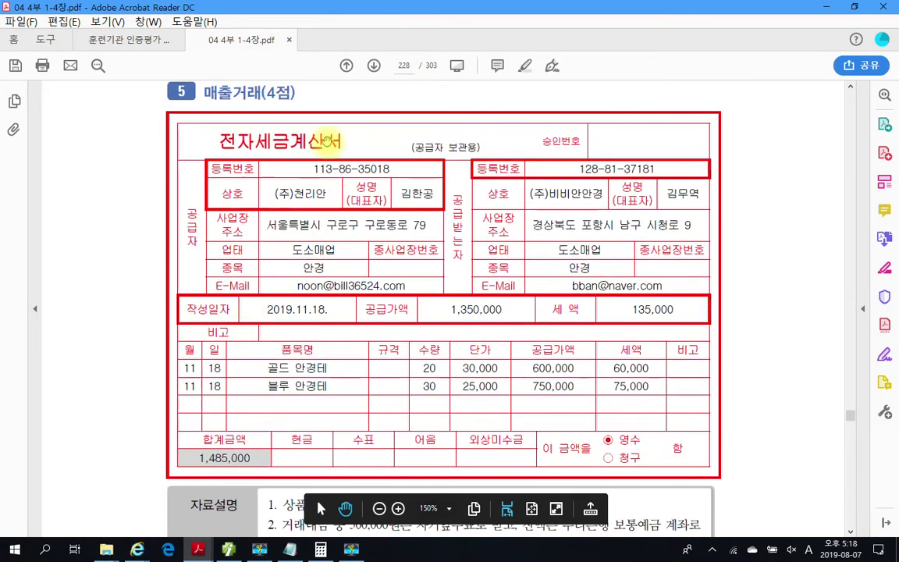
pyautogui.scroll(-2, 335, 281)
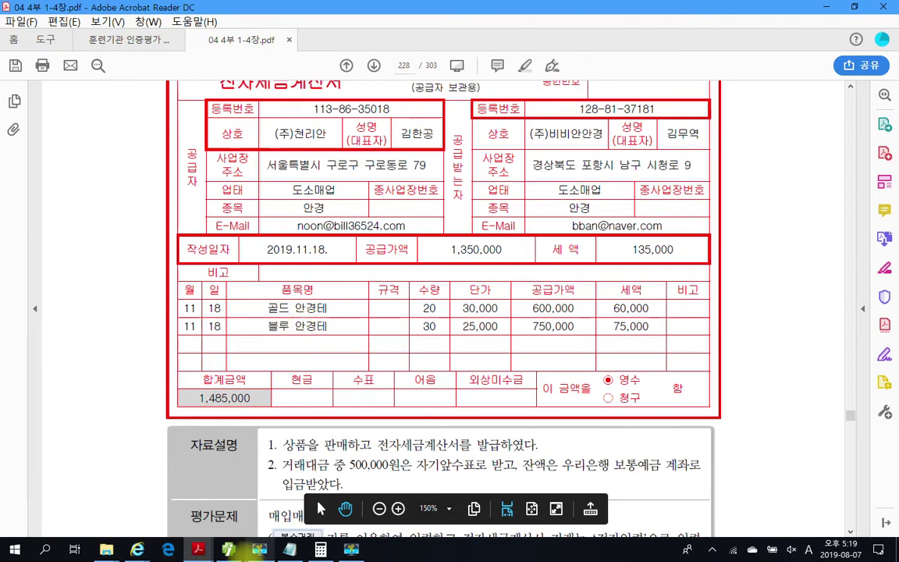
# - Return to the accounting program and start a sales voucher line dated November 18 with tax type 11 과세
pyautogui.click(227, 549)
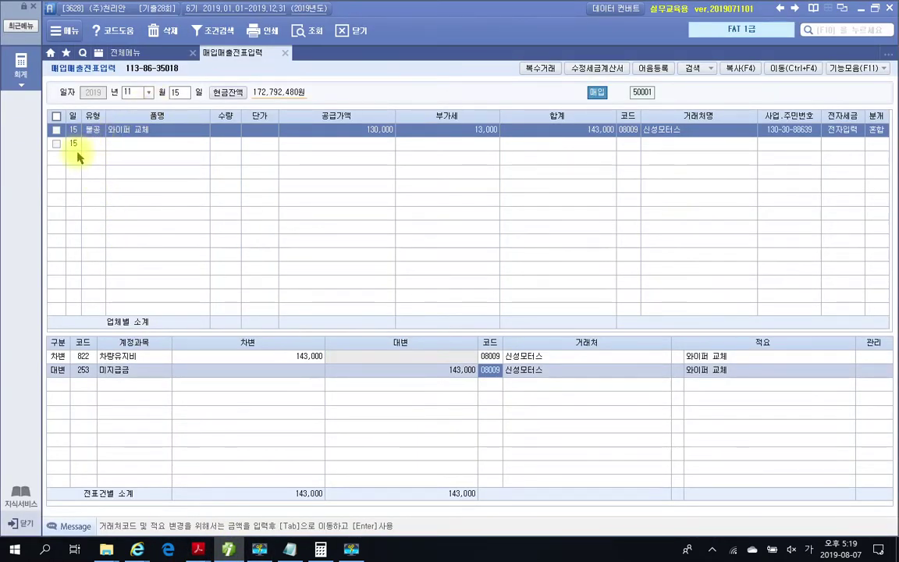
pyautogui.click(179, 93)
pyautogui.write('18')
pyautogui.press('Return')
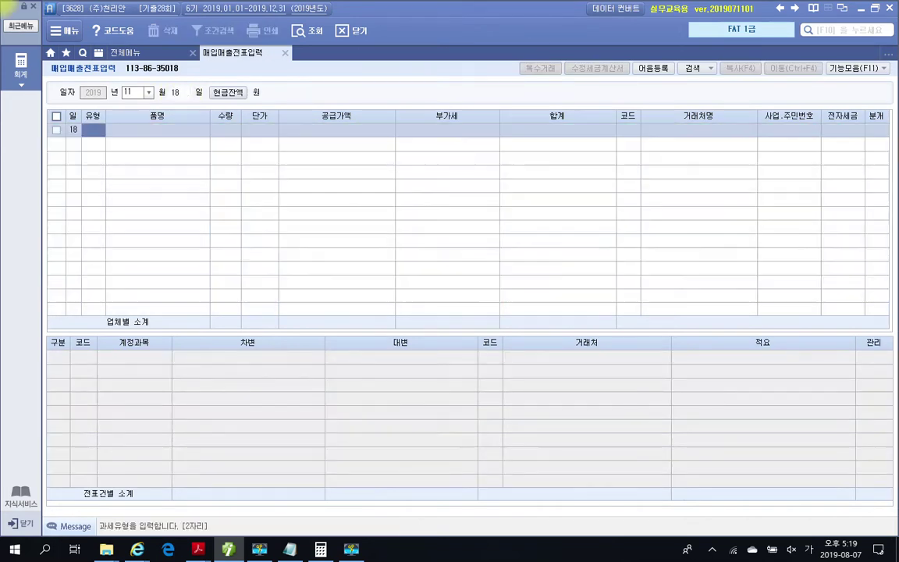
pyautogui.press('Return')
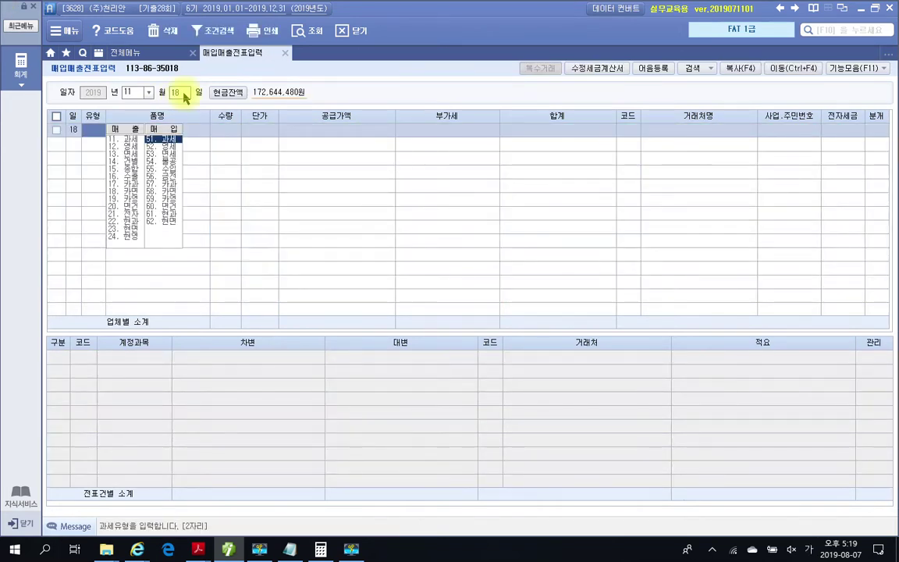
pyautogui.write('11')
pyautogui.press('Return')
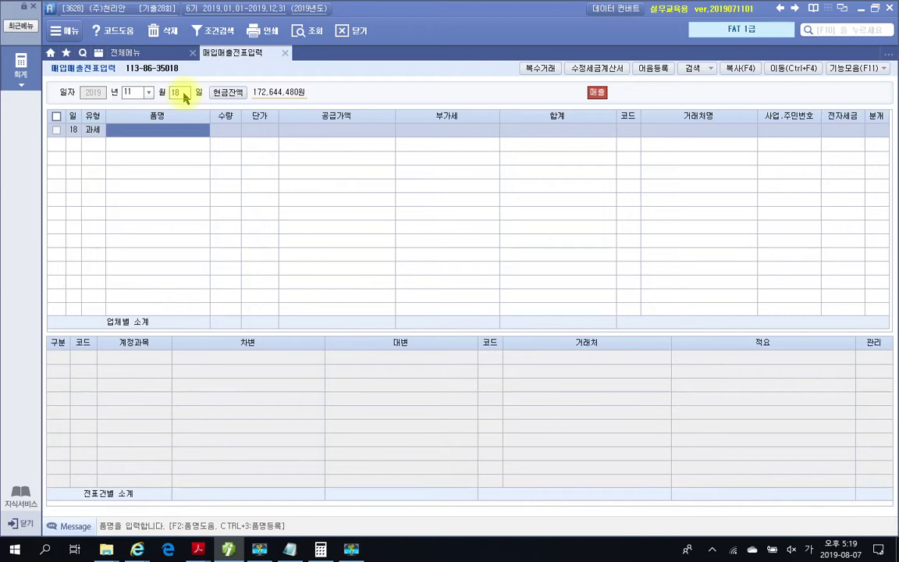
# - Open the 복수거래 entry and add 골드 안경테 with quantity 20 and unit price 30,000
pyautogui.click(540, 69)
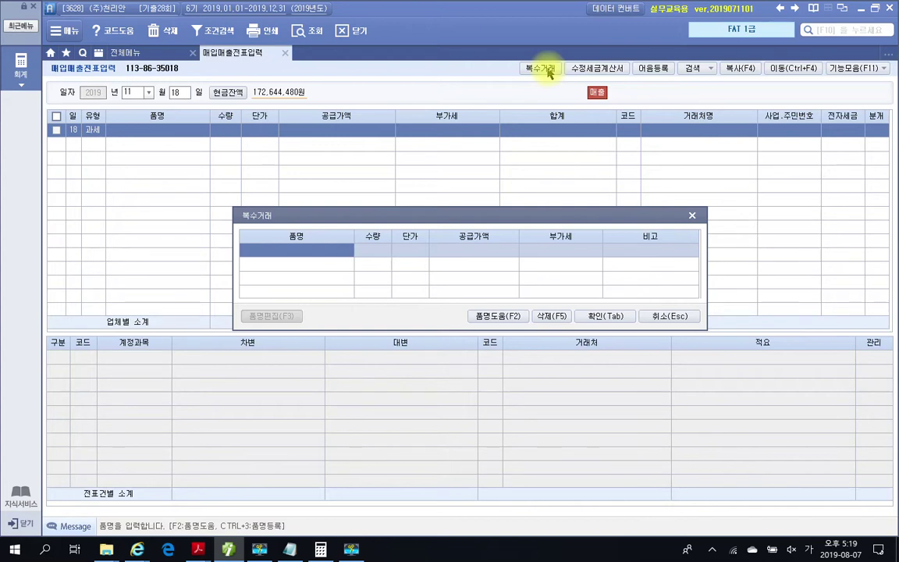
pyautogui.write('골뱅')
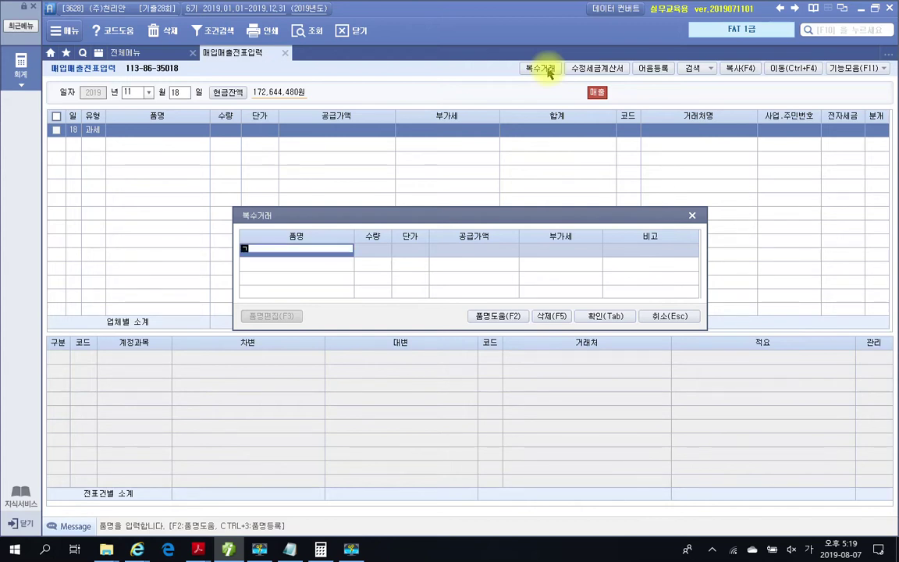
pyautogui.write(' 안경ㅌ')
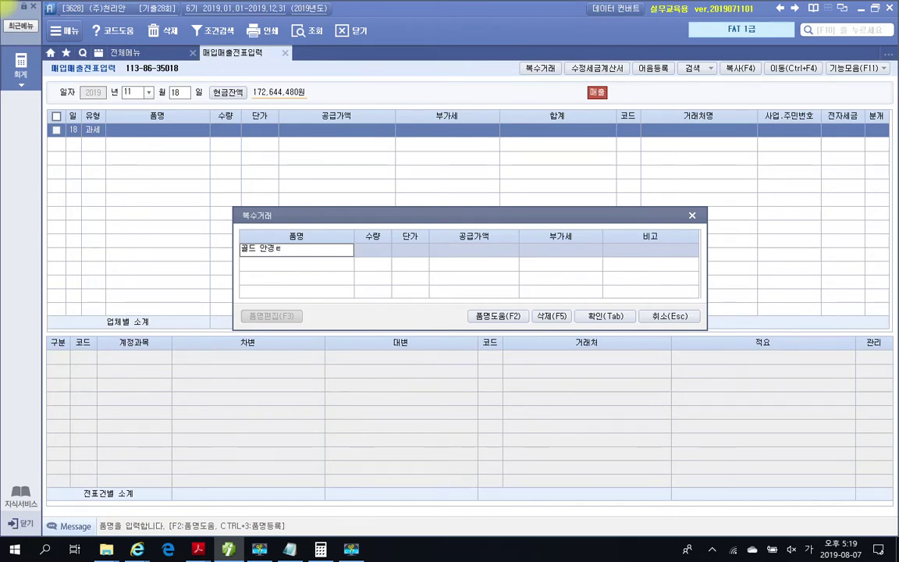
pyautogui.write('ㅔ')
pyautogui.press('Return')
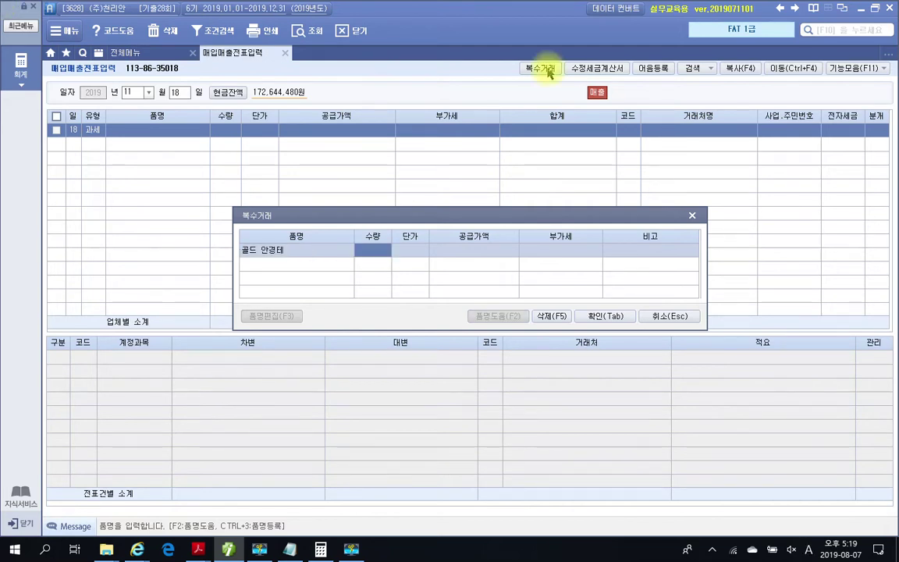
pyautogui.write('20')
pyautogui.press('Return')
pyautogui.write('300000')
pyautogui.press('Return')
pyautogui.press('Return')
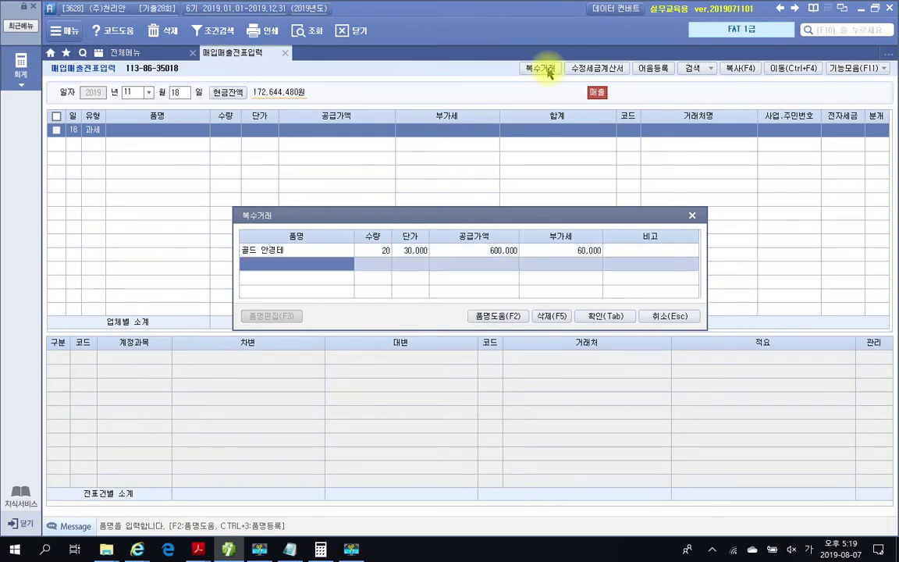
# - Add 블루 안경테 with quantity 30 and unit price 25,000 as the second item and confirm the 복수거래 entry
pyautogui.write('블')
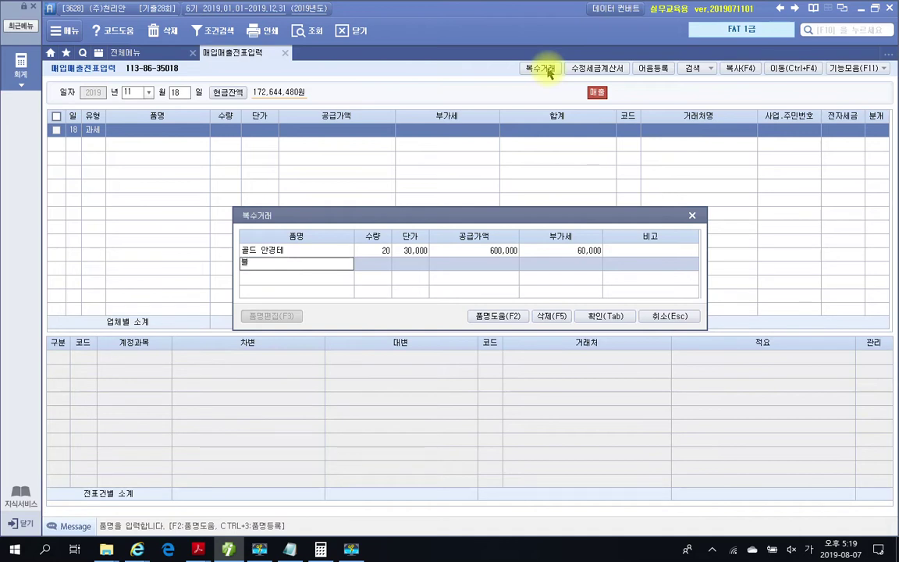
pyautogui.write('루 안경테')
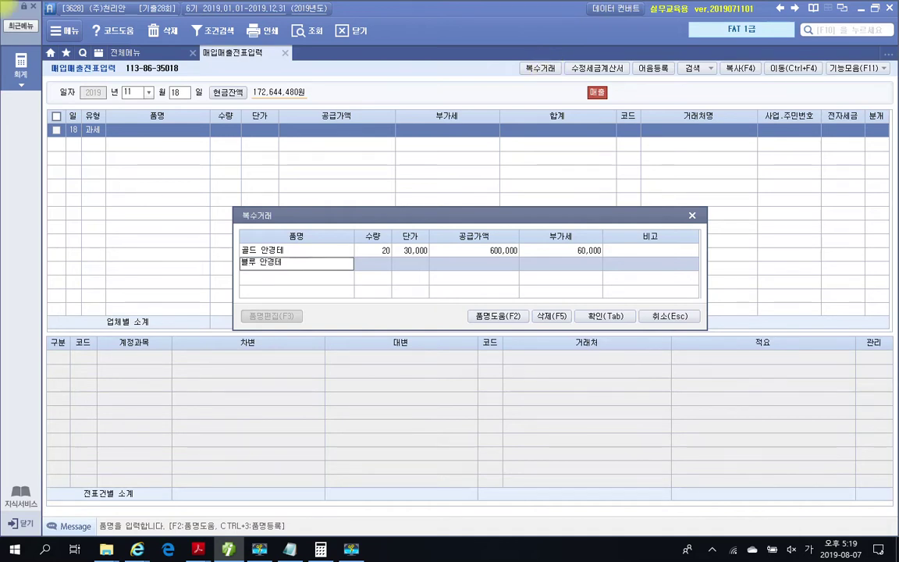
pyautogui.press('Return')
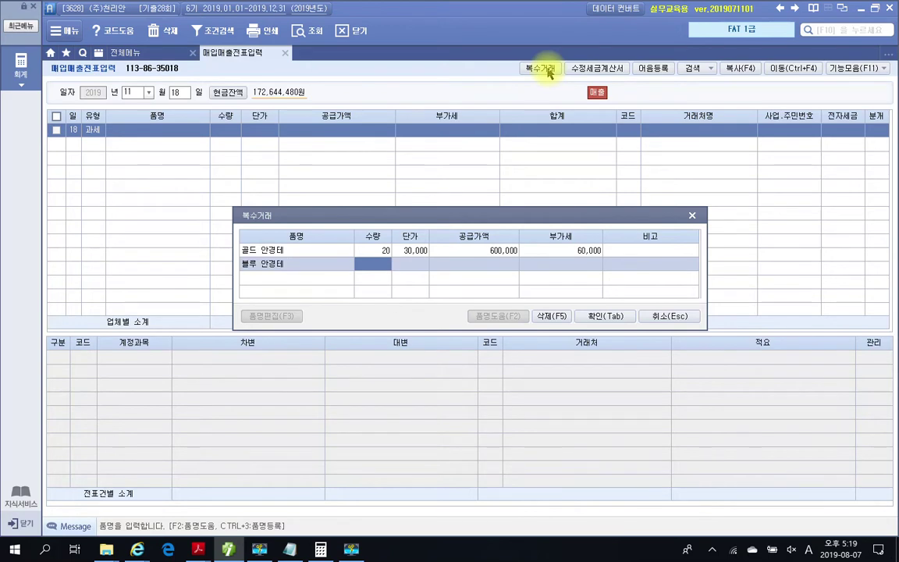
pyautogui.write('30')
pyautogui.press('Return')
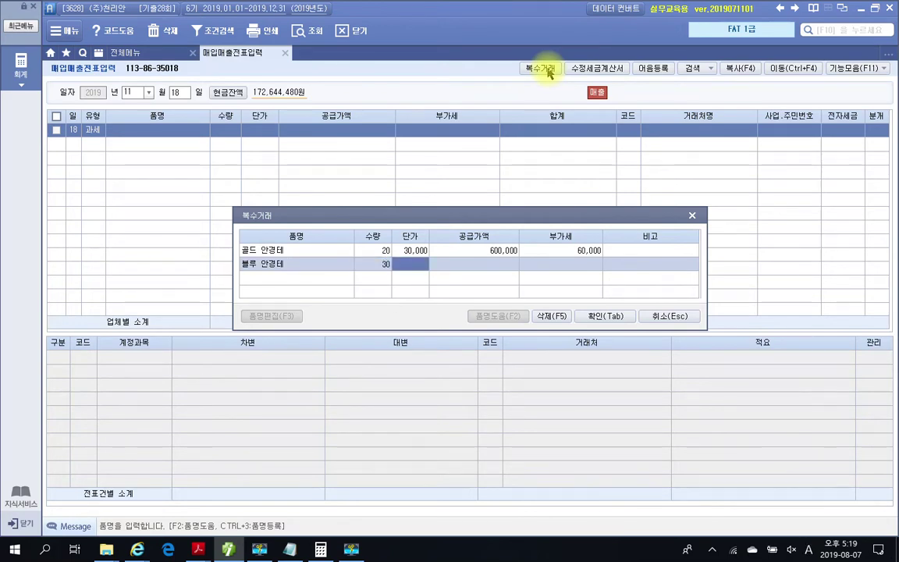
pyautogui.write('250000')
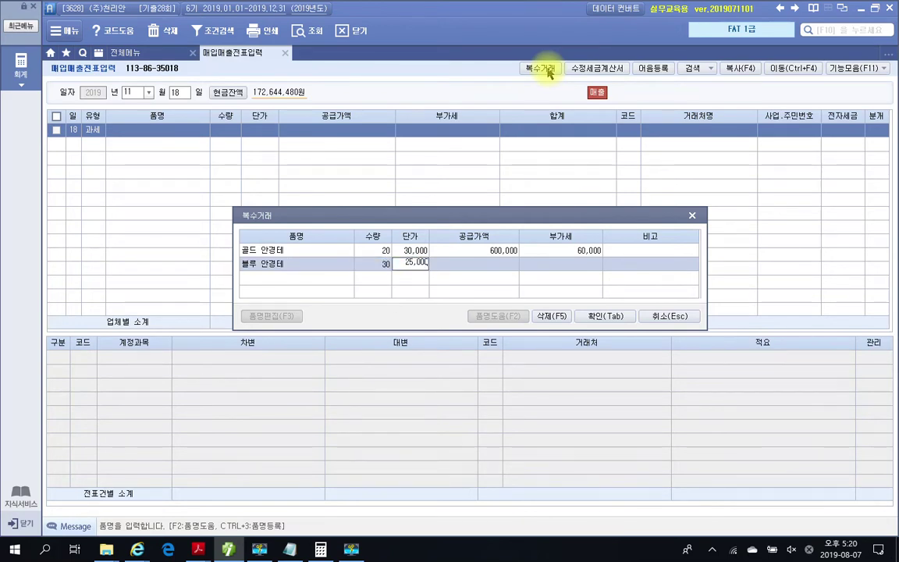
pyautogui.press('Return')
pyautogui.press('Return')
pyautogui.press('Return')
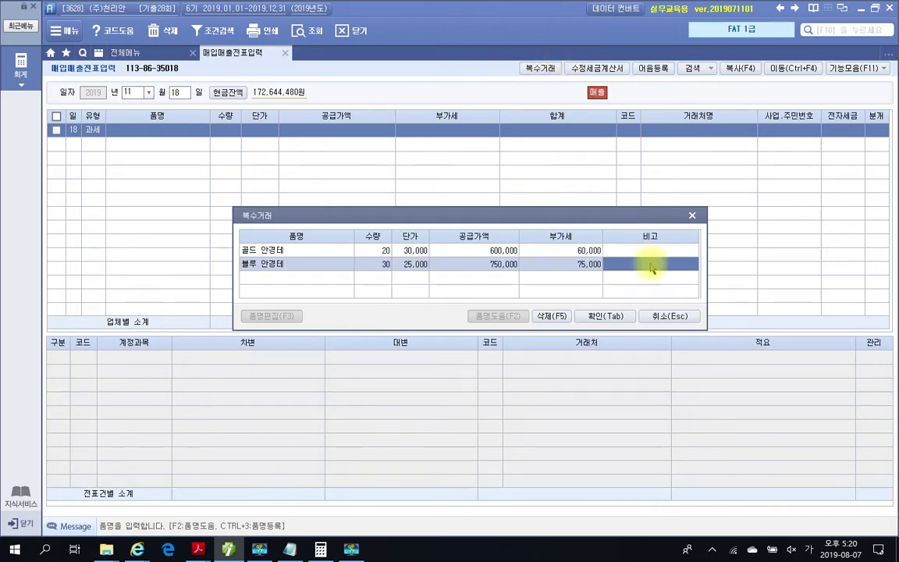
pyautogui.click(597, 316)
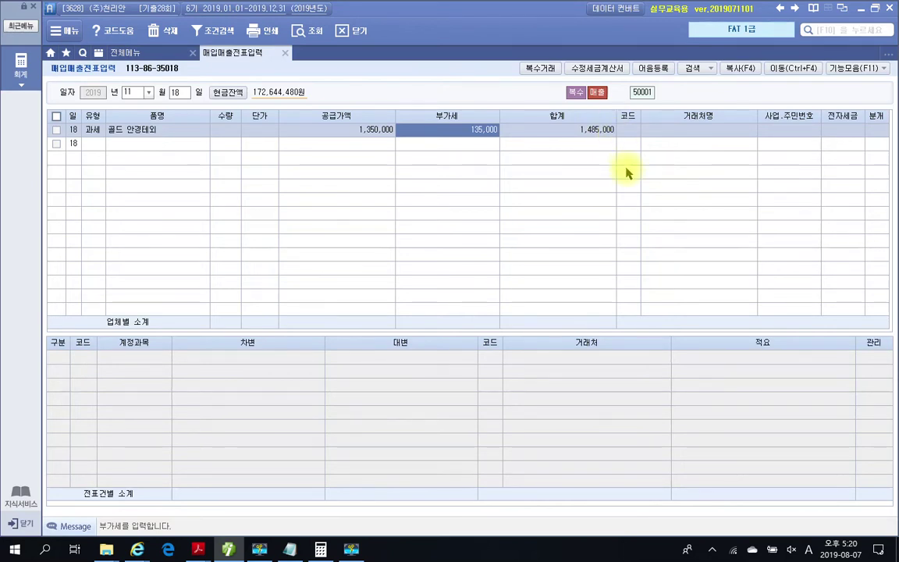
# - Set the November 18 sale's customer to (주)비비안안경, mark the invoice as 전자입력 and choose 혼합 as the journal type
pyautogui.click(631, 136)
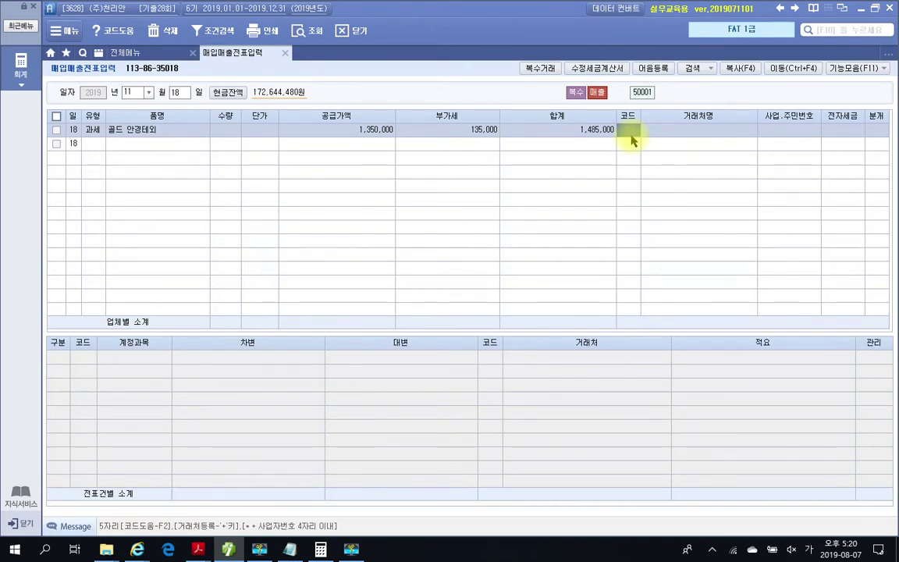
pyautogui.write('비비')
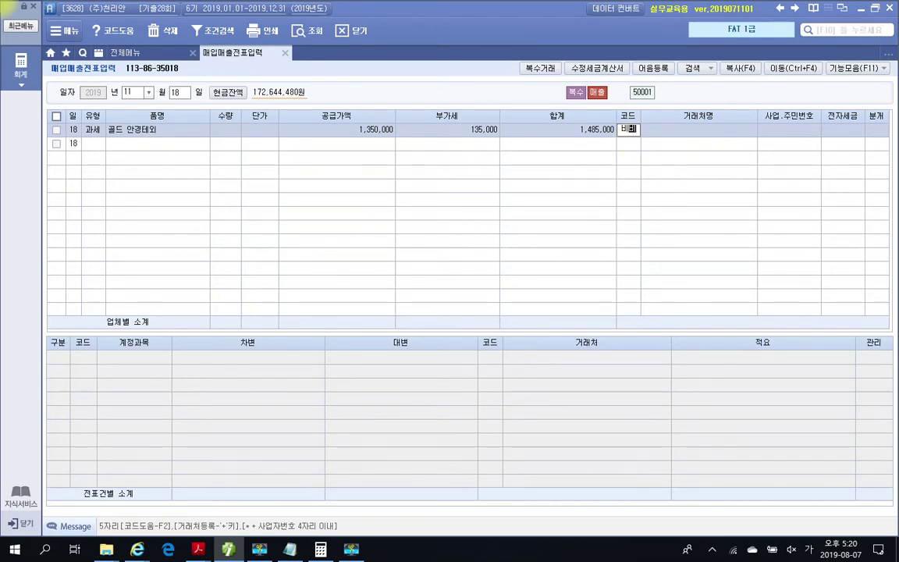
pyautogui.press('Return')
pyautogui.press('Return')
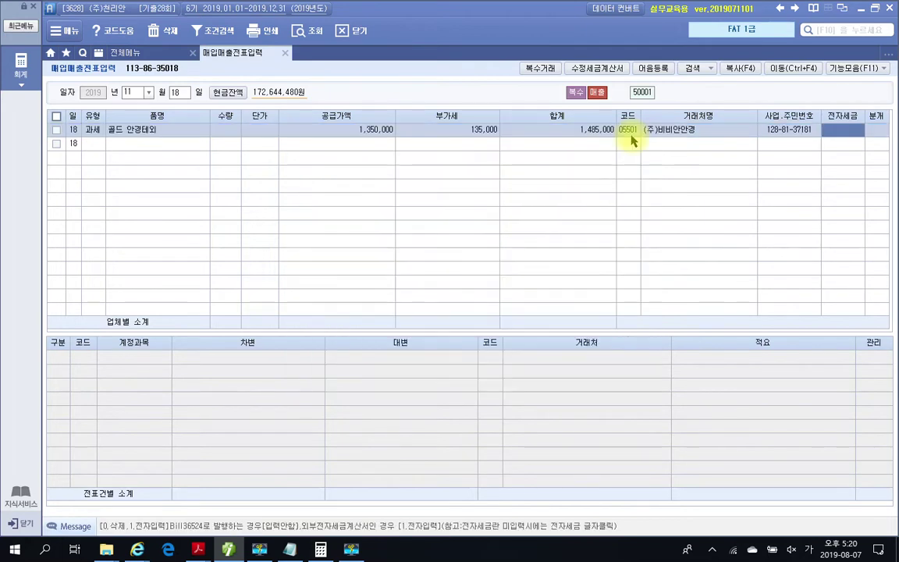
pyautogui.write('1')
pyautogui.press('Return')
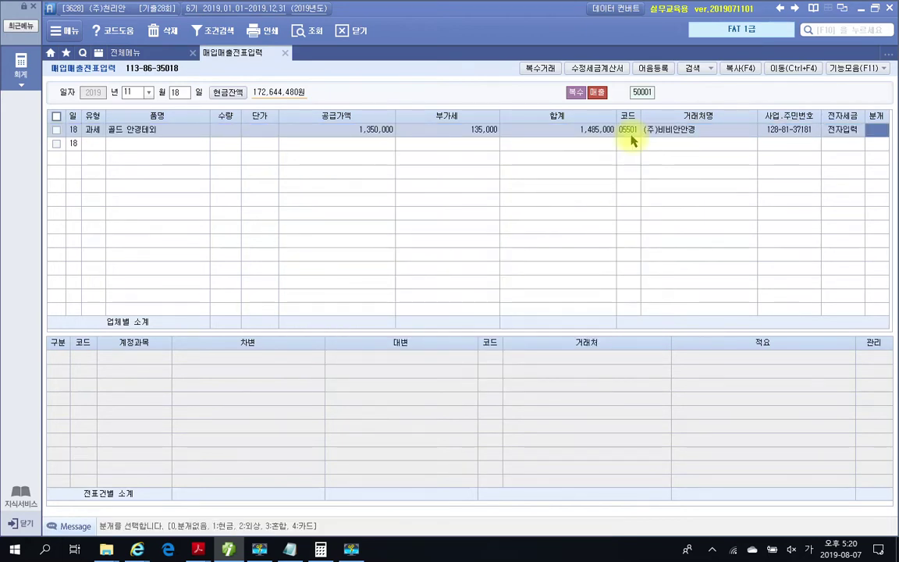
pyautogui.write('3')
pyautogui.press('Return')
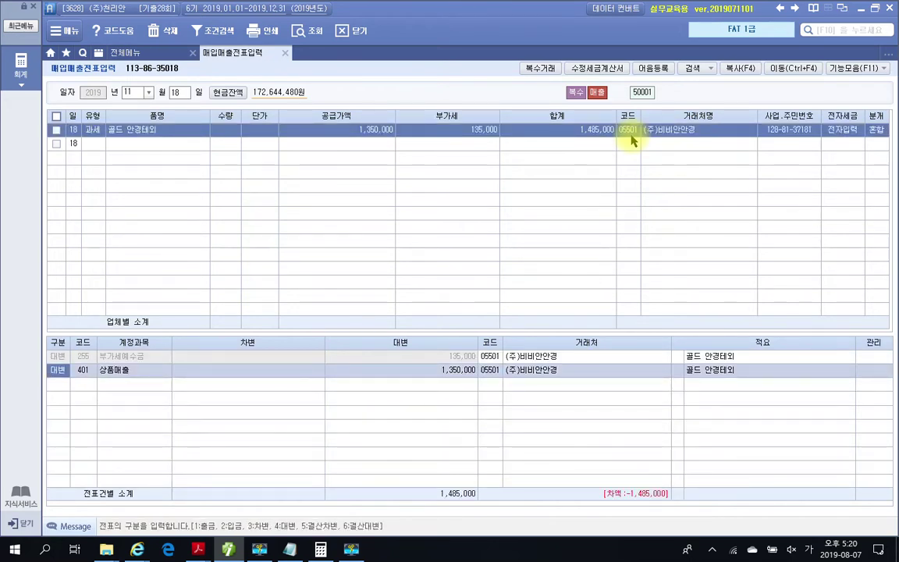
# - Add a debit line for account 101 현금 with 500,000 to the sale's journal entry
pyautogui.press('Down')
pyautogui.write('3')
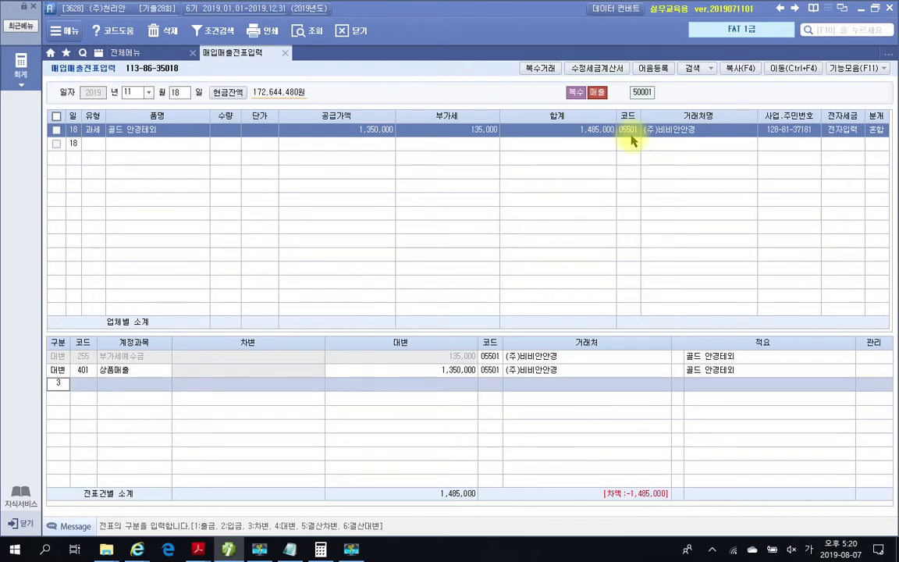
pyautogui.press('Return')
pyautogui.write('101')
pyautogui.press('Return')
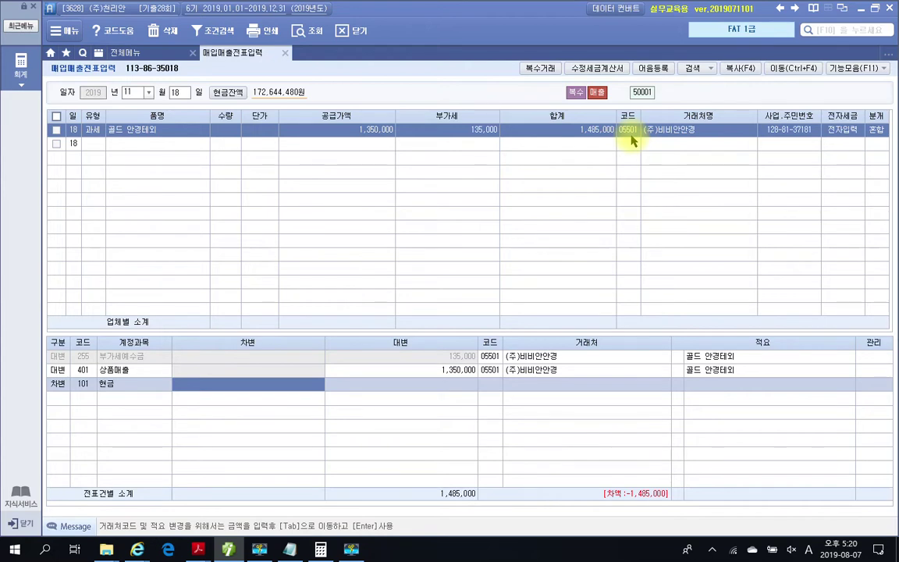
pyautogui.write('5000000')
pyautogui.press('Return')
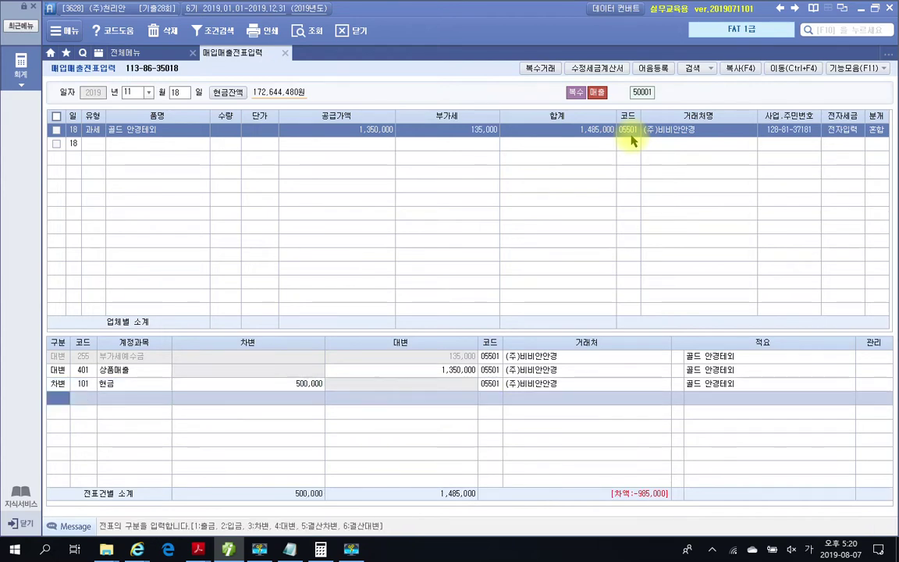
# - Add a debit line for account 103 보통예금 with 985,000 and set its counterparty to 우리은행(보통)
pyautogui.write('3')
pyautogui.press('Return')
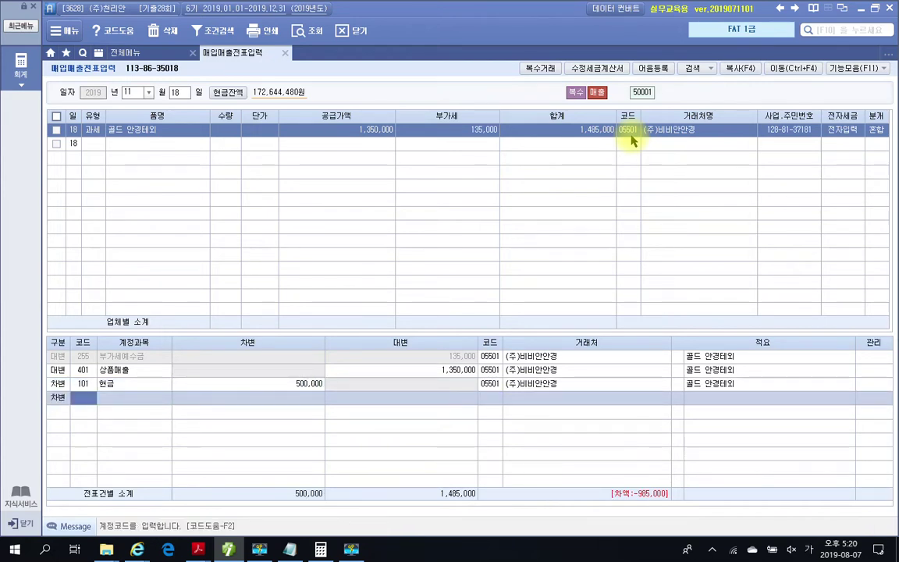
pyautogui.write('103')
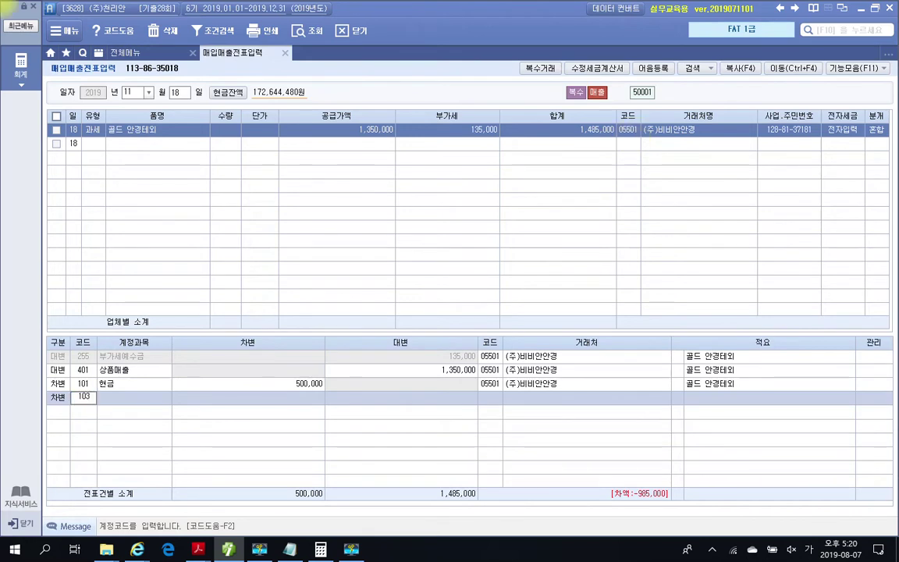
pyautogui.press('Return')
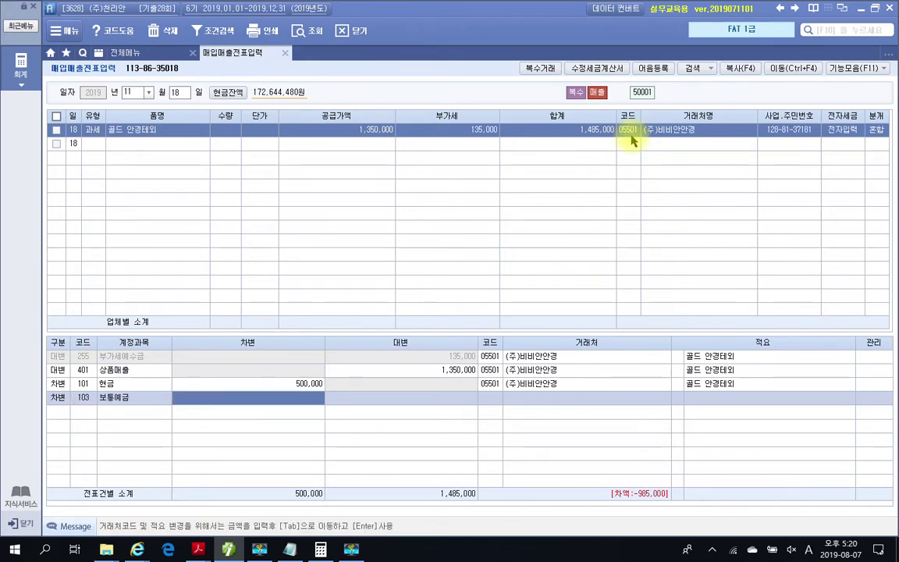
pyautogui.write('9')
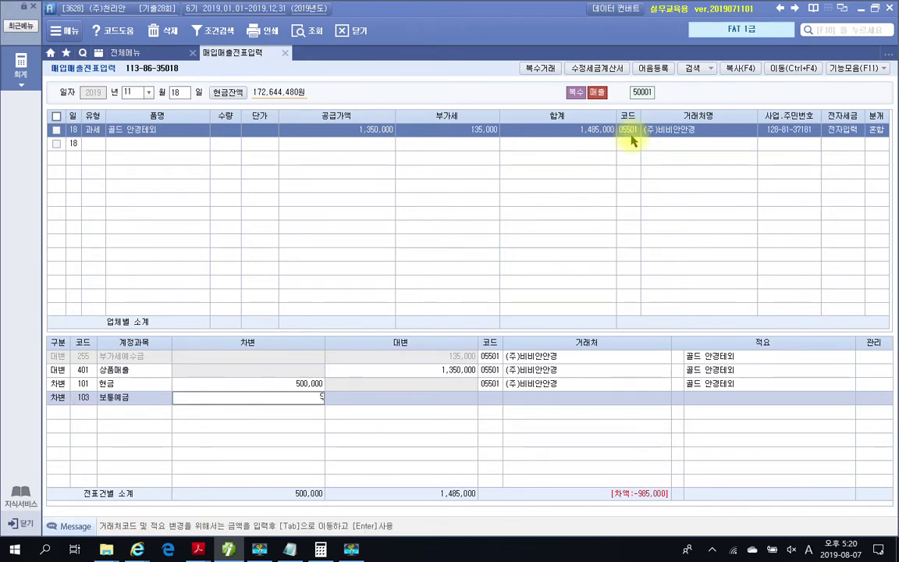
pyautogui.write('85,000')
pyautogui.press('Return')
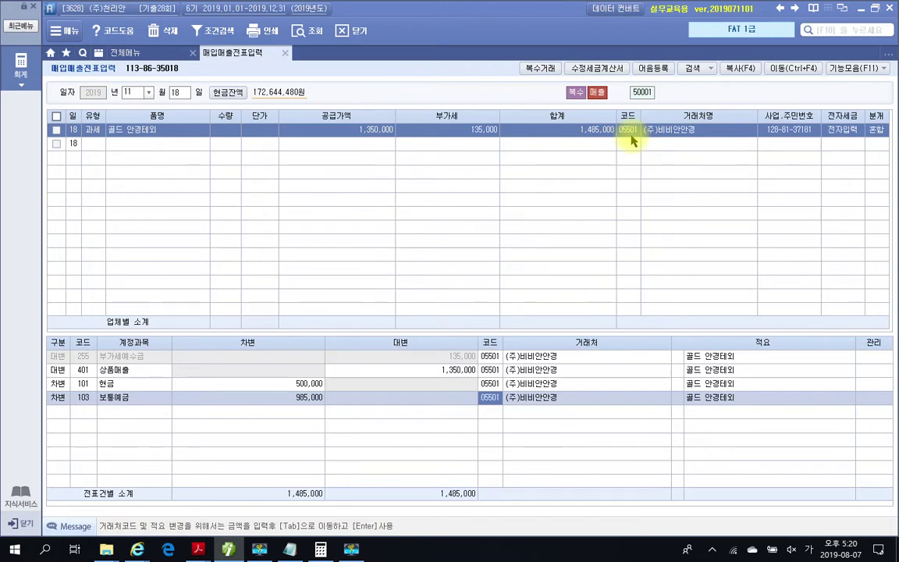
pyautogui.write('우리')
pyautogui.press('Return')
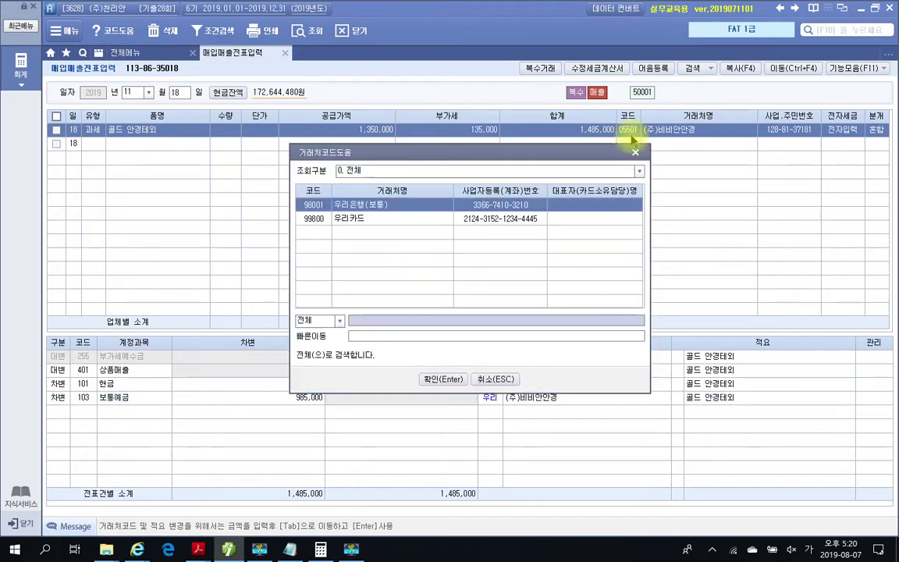
pyautogui.press('Return')
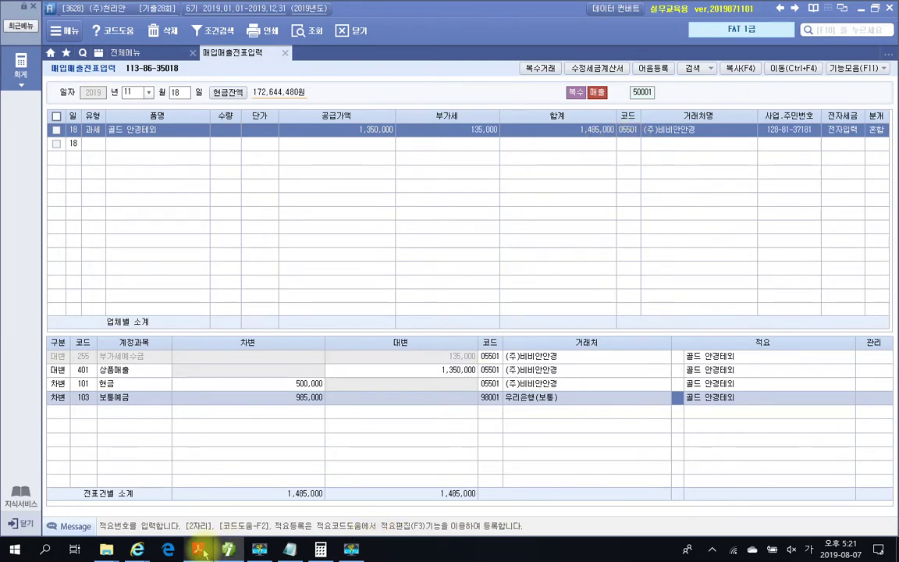
# - Switch to the exam PDF and highlight 계산서 in the title of purchase transaction 6's document
pyautogui.moveTo(201, 551)
pyautogui.click(257, 507)
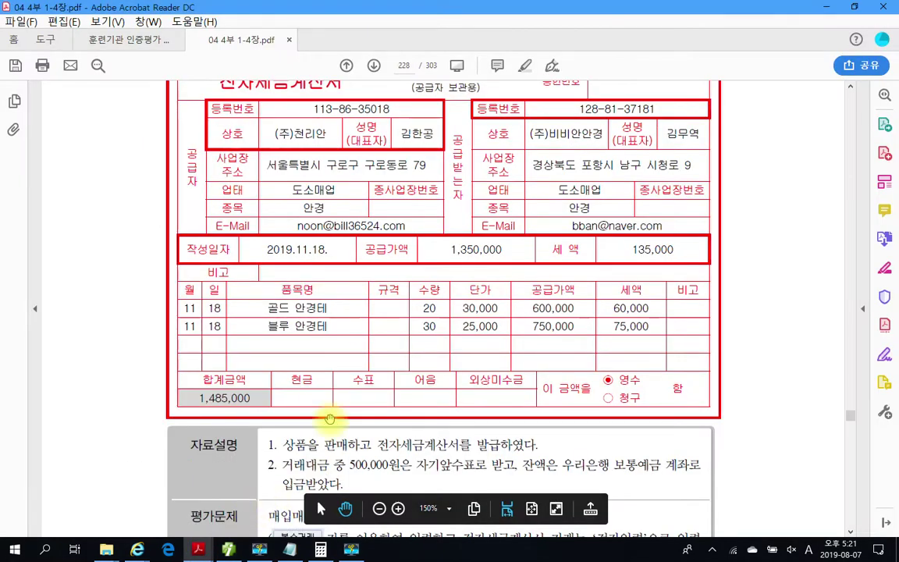
pyautogui.scroll(-10, 327, 413)
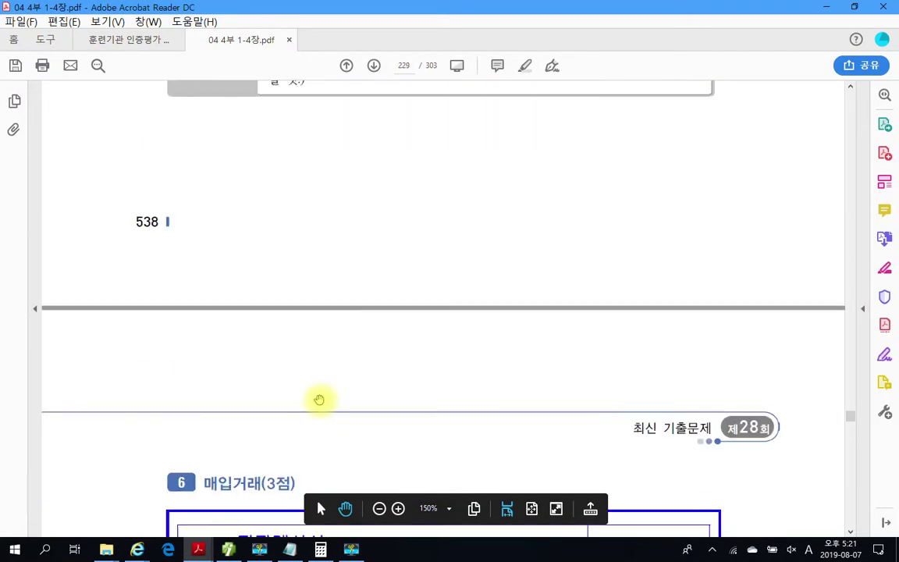
pyautogui.scroll(-6, 319, 399)
pyautogui.scroll(-4, 319, 397)
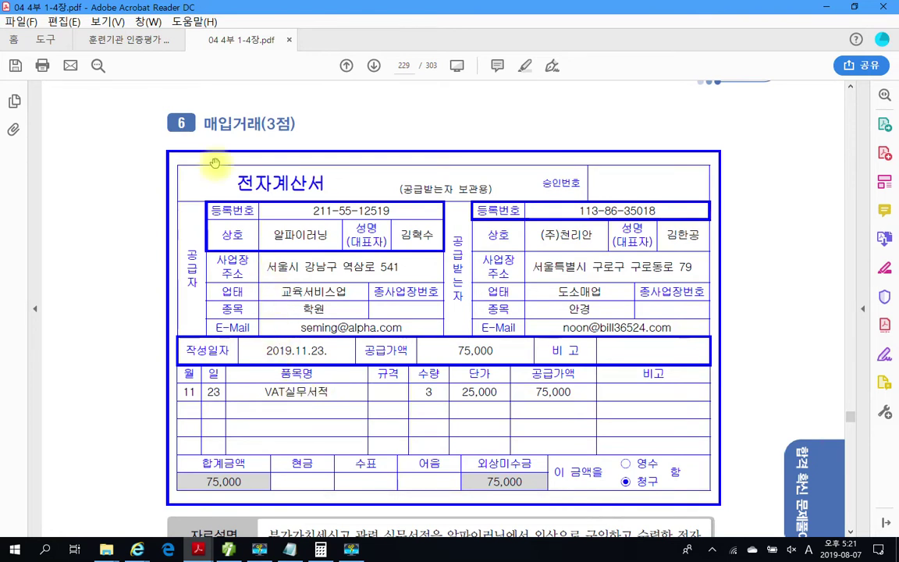
pyautogui.moveTo(278, 180); pyautogui.dragTo(322, 187)
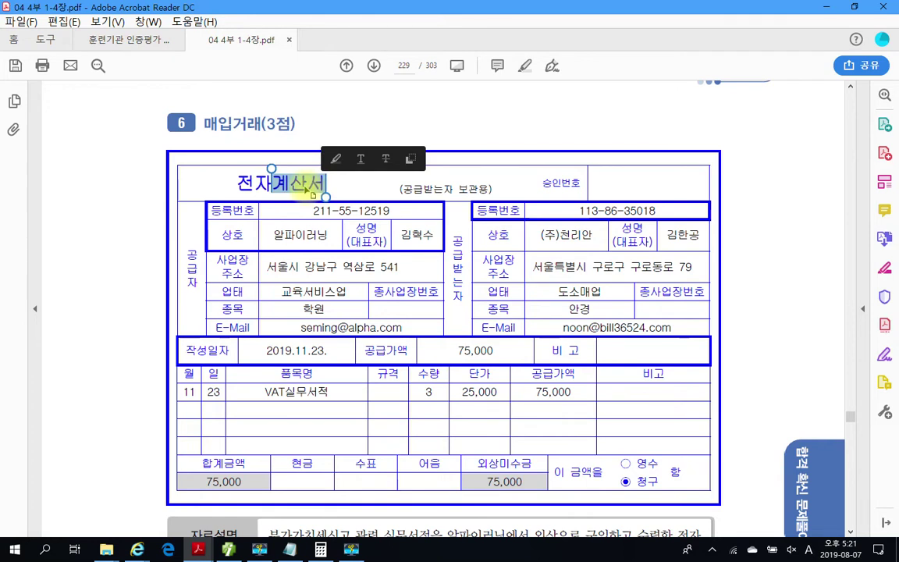
pyautogui.rightClick(315, 197)
pyautogui.click(360, 231)
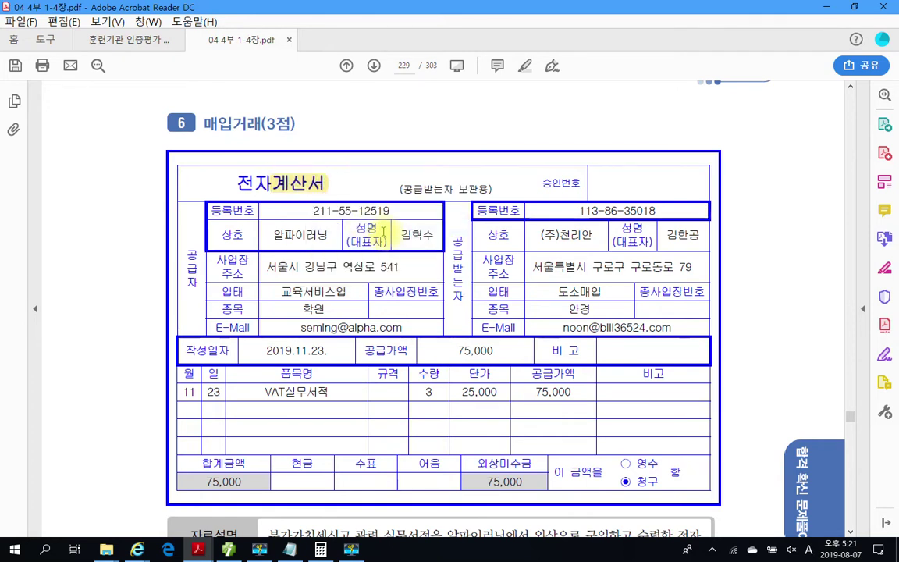
# - Examine transaction 6's invoice details, description and entry instructions to determine the tax type and payment terms
pyautogui.moveTo(78, 175)
pyautogui.mouseDown()
pyautogui.moveTo(67, 241)
pyautogui.moveTo(75, 254)
pyautogui.moveTo(126, 191)
pyautogui.moveTo(116, 241)
pyautogui.mouseUp()
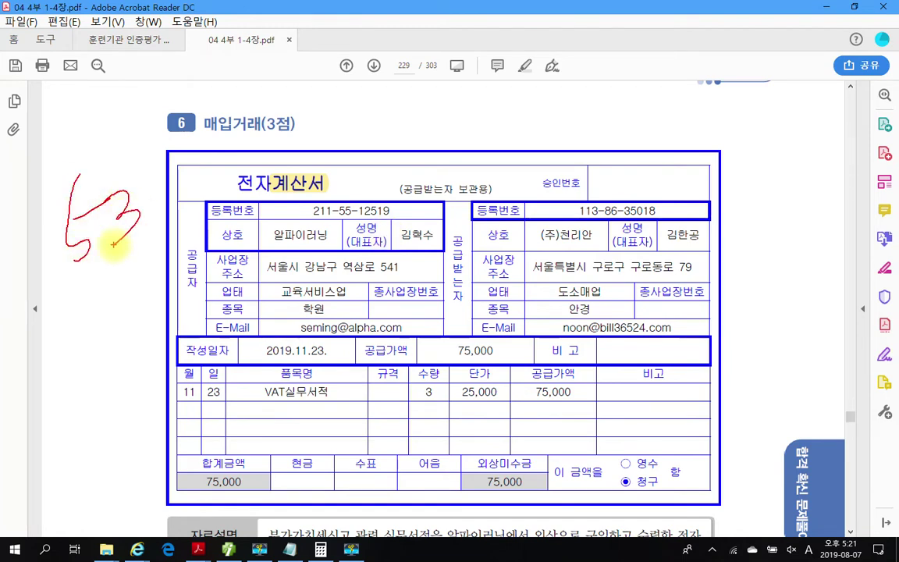
pyautogui.press('Escape')
pyautogui.scroll(-5, 443, 388)
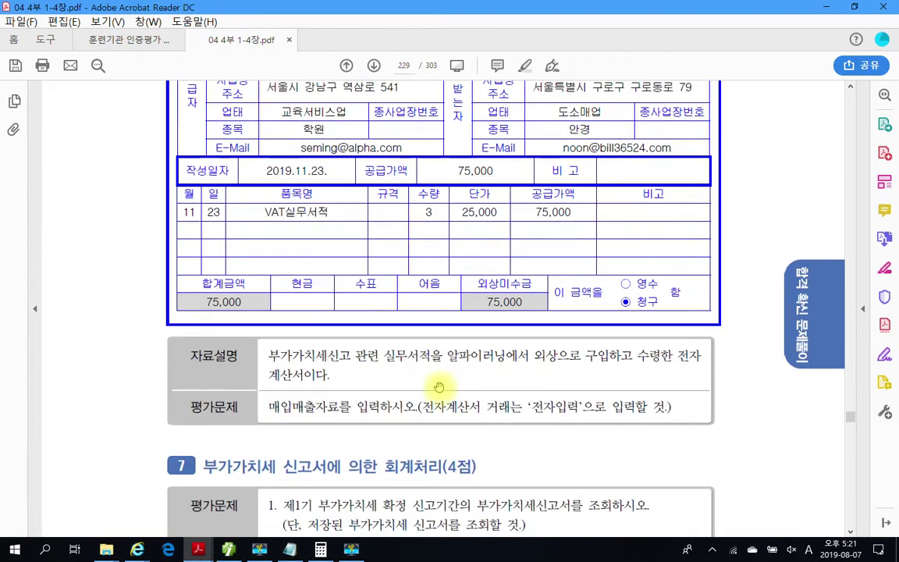
pyautogui.moveTo(117, 318); pyautogui.dragTo(743, 445)
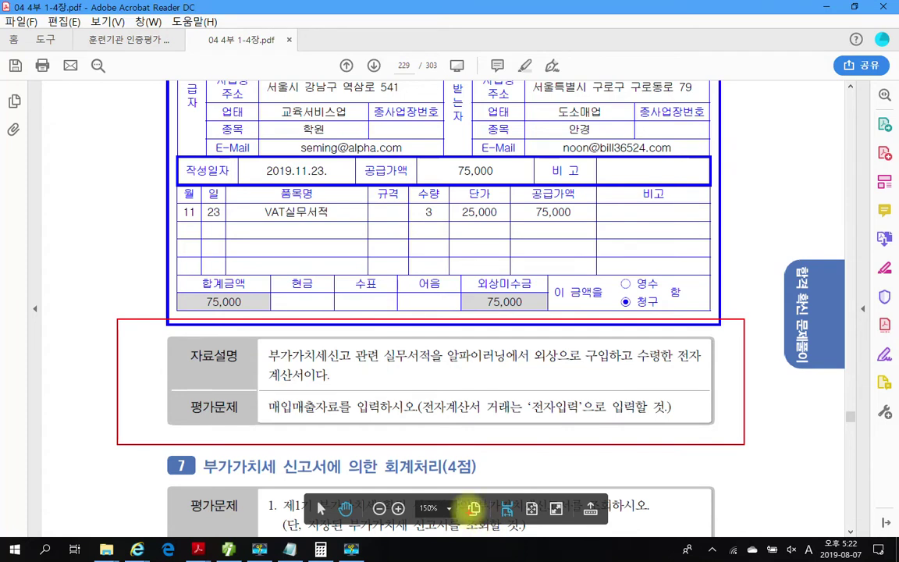
pyautogui.rightClick(305, 453)
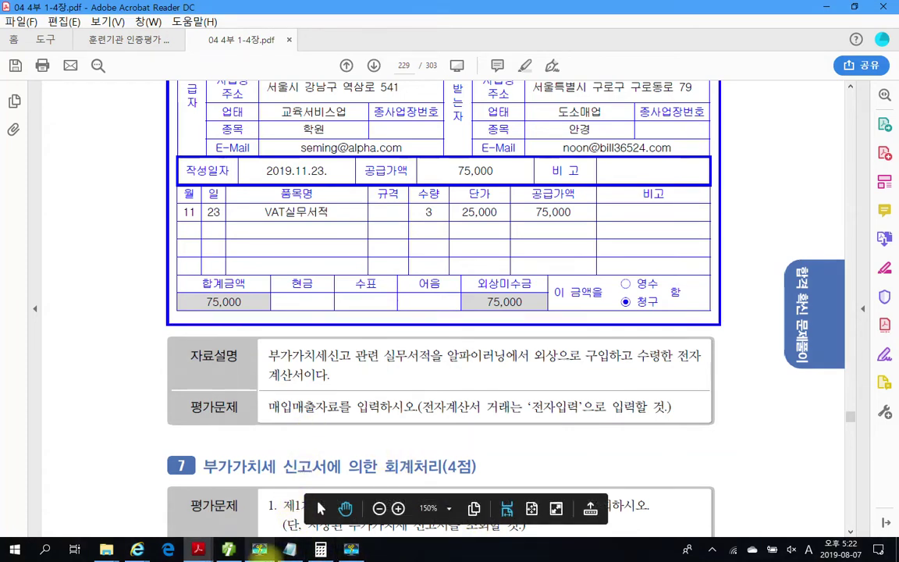
# - Return to the accounting program and start a purchase voucher line dated November 23 with tax type 53 면세
pyautogui.click(228, 549)
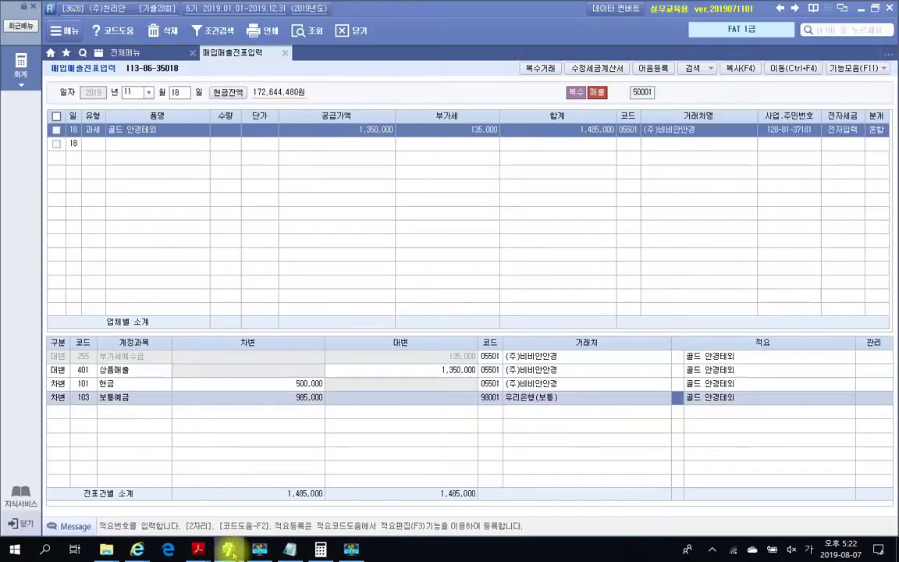
pyautogui.click(178, 93)
pyautogui.write('23')
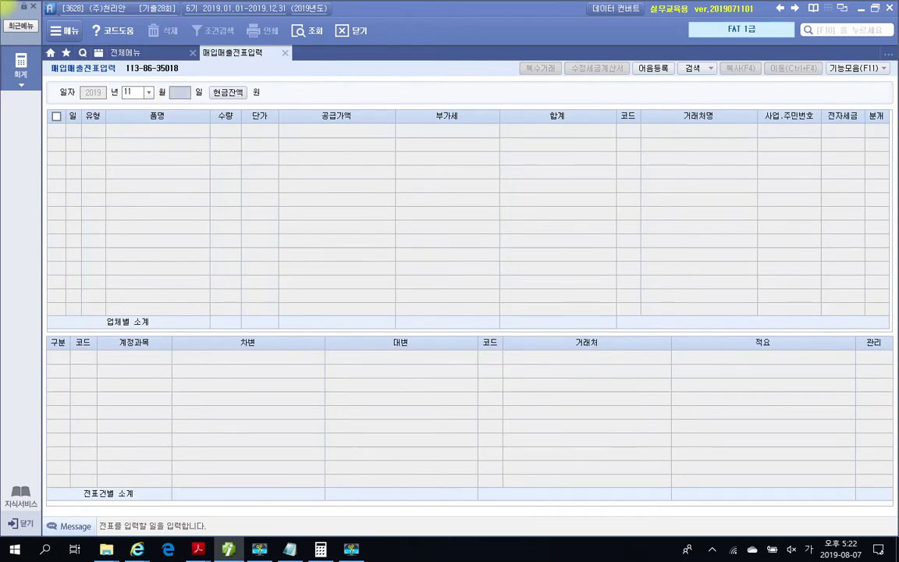
pyautogui.press('Return')
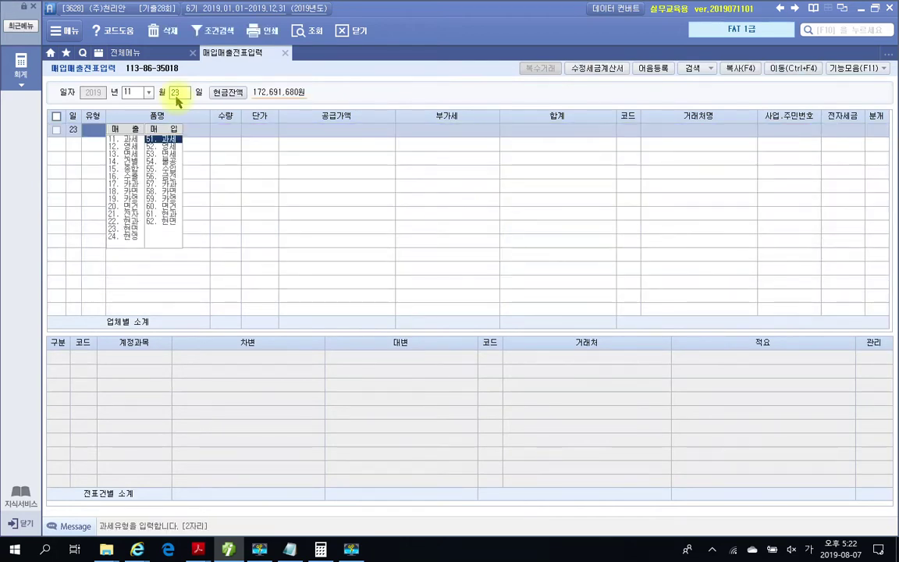
pyautogui.write('53')
pyautogui.press('Return')
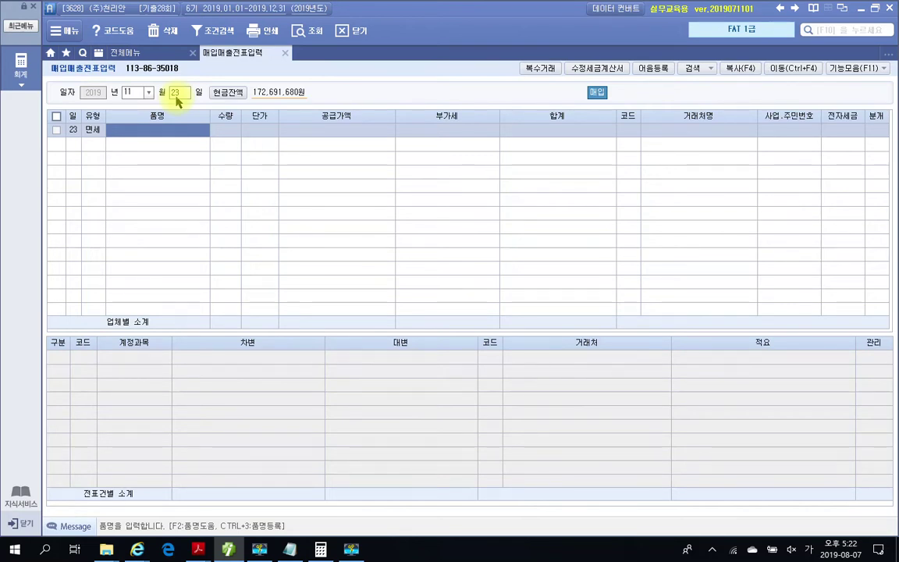
# - Enter the item VAT 실무서적 with quantity 3 and unit price 25,000, accepting the calculated supply amount
pyautogui.press('Hangul')
pyautogui.write('VAT')
pyautogui.press('Hangul')
pyautogui.write('실무서적')
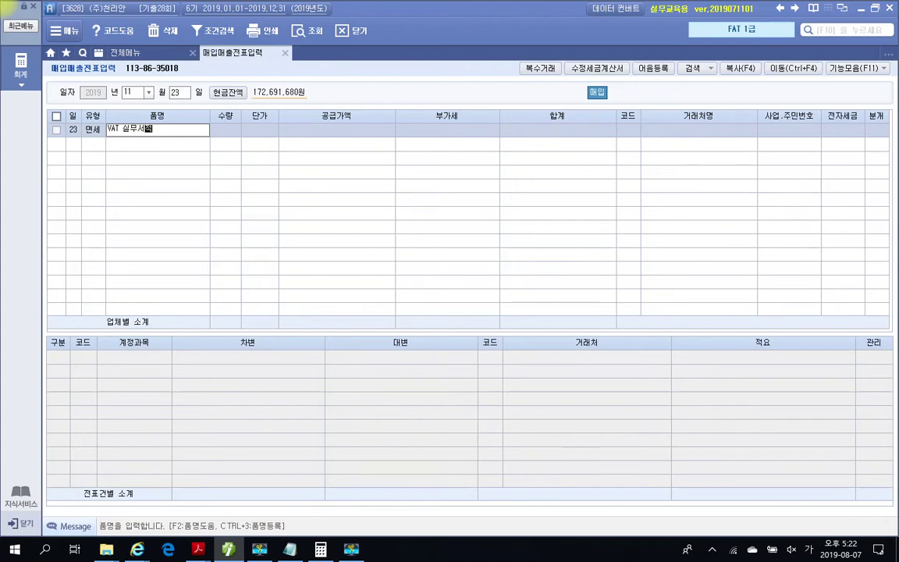
pyautogui.press('Return')
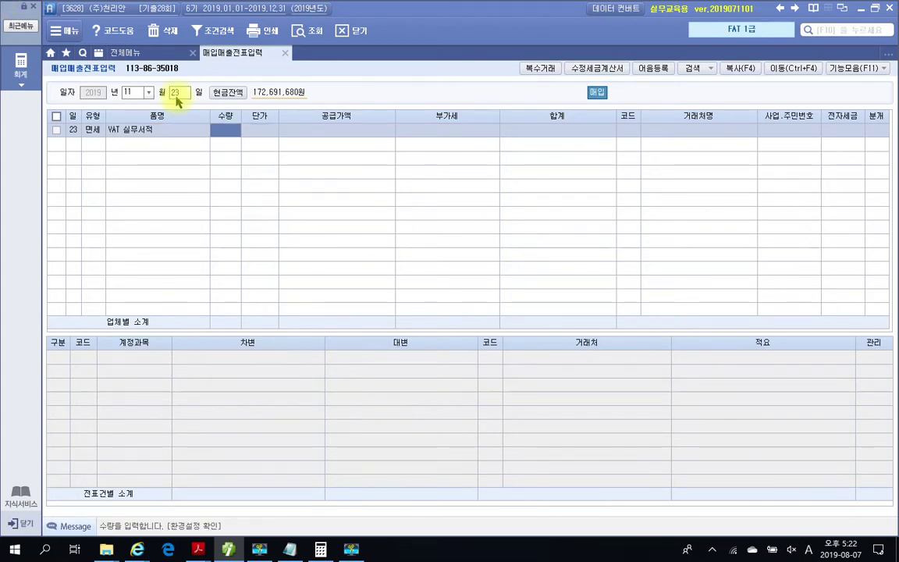
pyautogui.write('3')
pyautogui.press('Return')
pyautogui.write('250000')
pyautogui.press('Return')
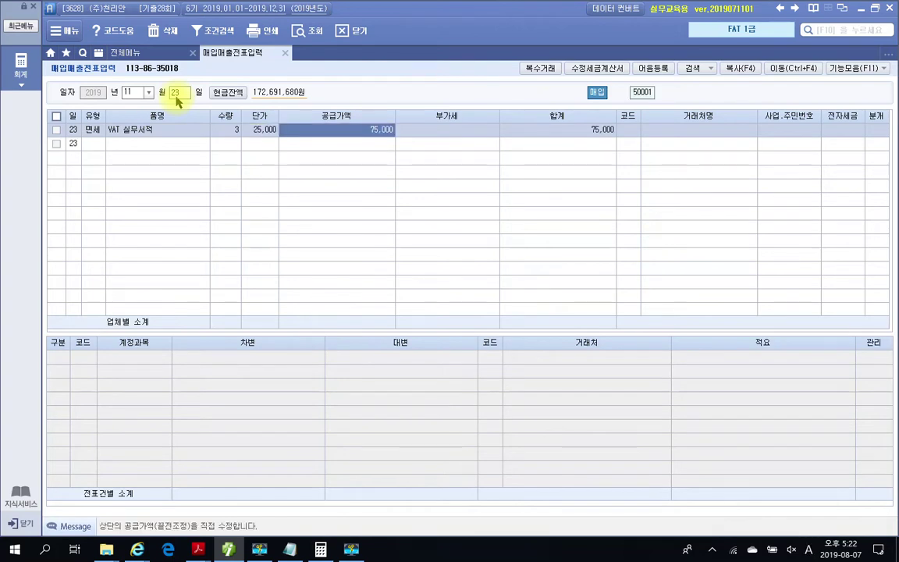
pyautogui.press('Return')
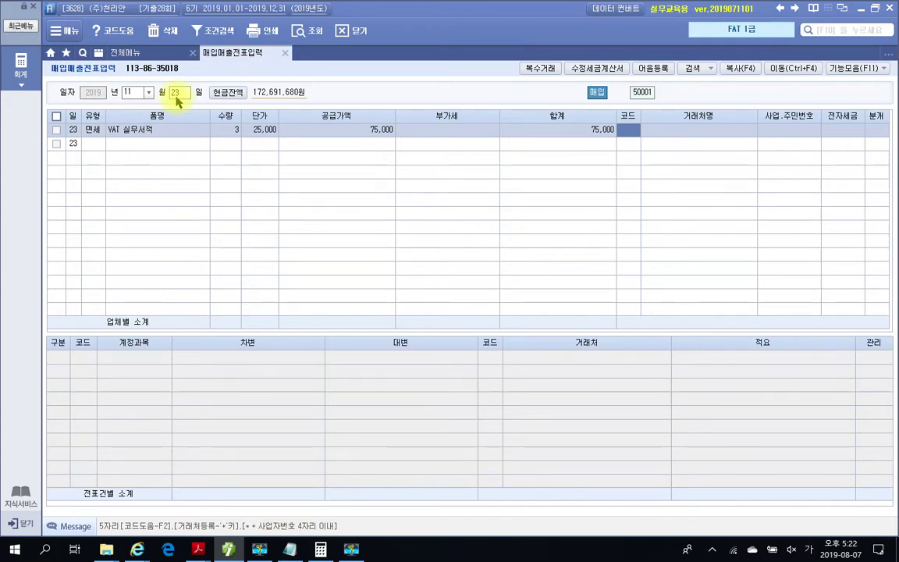
# - Set the purchase's supplier to 알파이러닝 and mark the invoice as 전자입력
pyautogui.write('알')
pyautogui.press('Return')
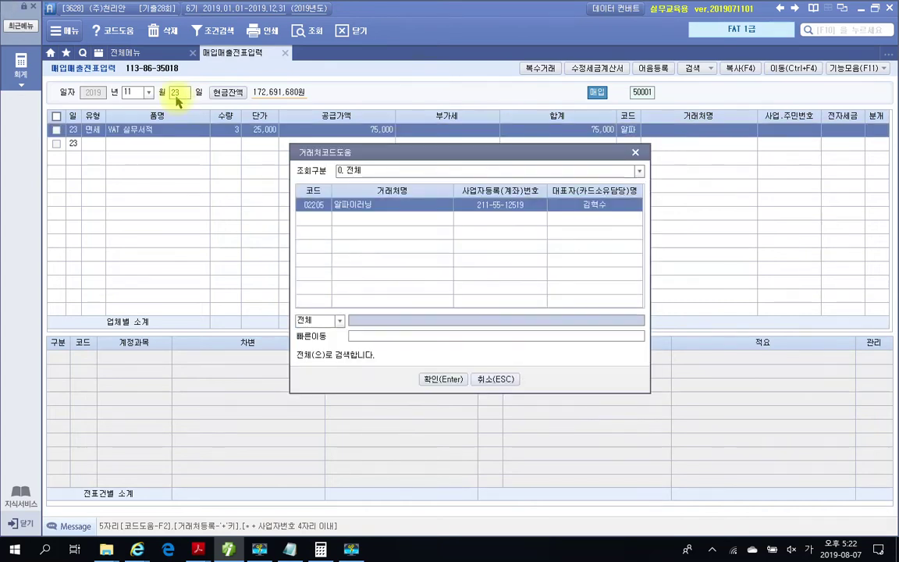
pyautogui.press('Return')
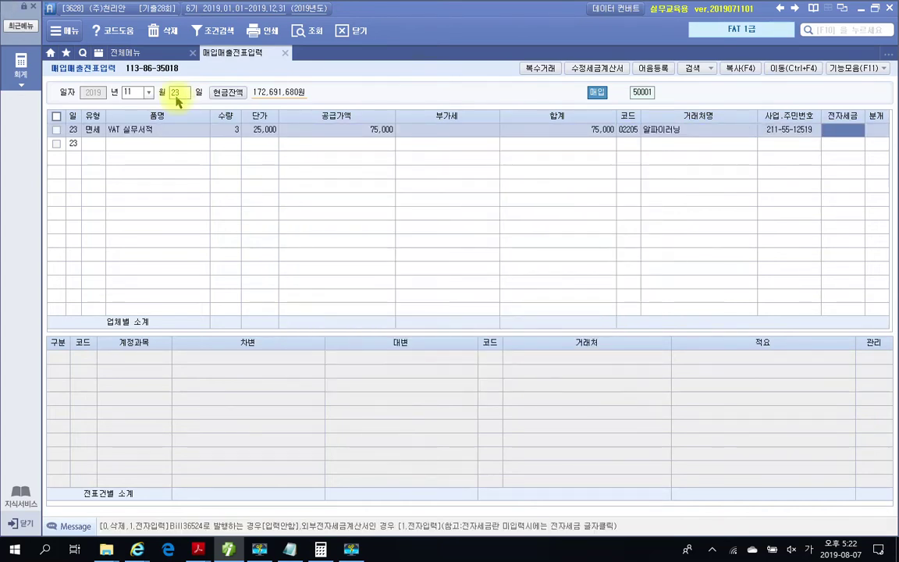
pyautogui.write('1')
pyautogui.press('Return')
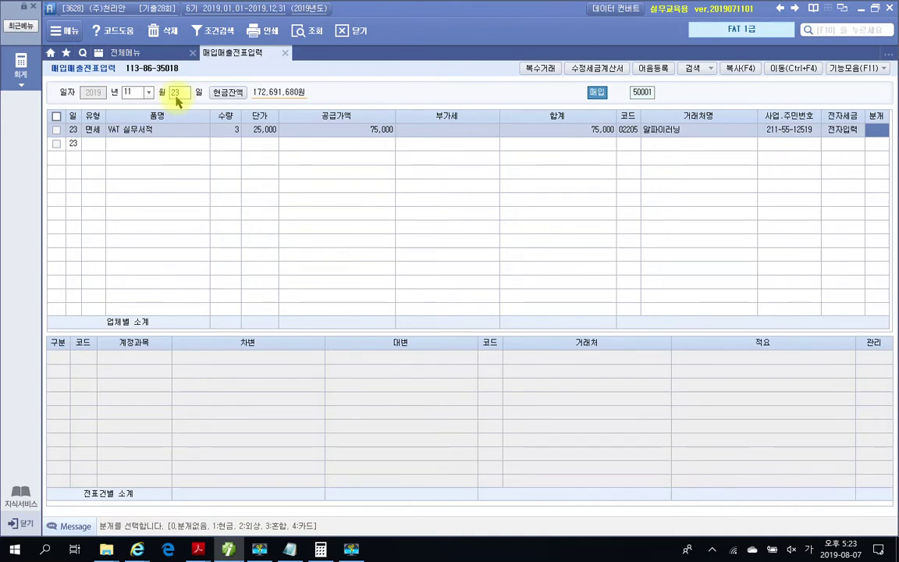
# - Set the purchase's journal type to 혼합 and change the debit account to 826 도서인쇄비, keeping the 75,000 amount
pyautogui.write('3')
pyautogui.press('Return')
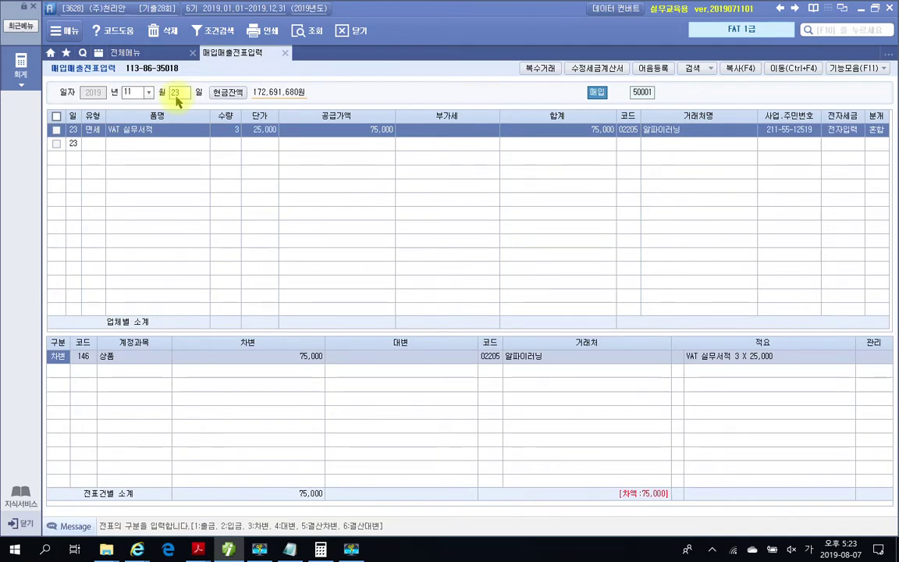
pyautogui.press('Return')
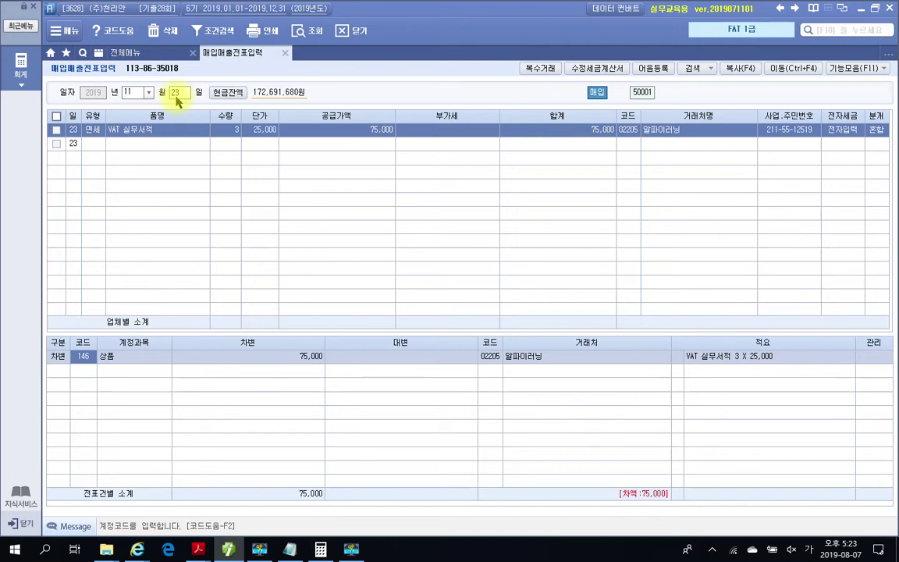
pyautogui.write('도서')
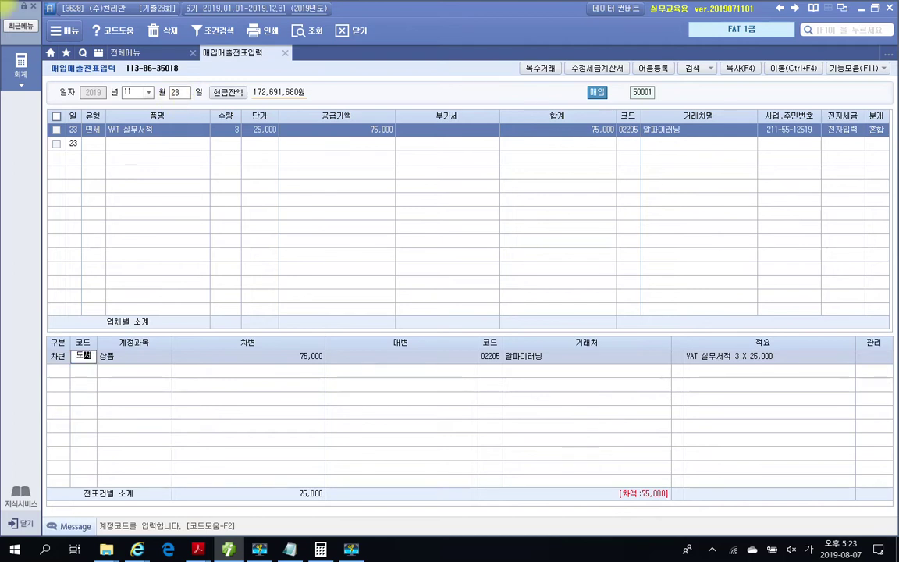
pyautogui.press('Return')
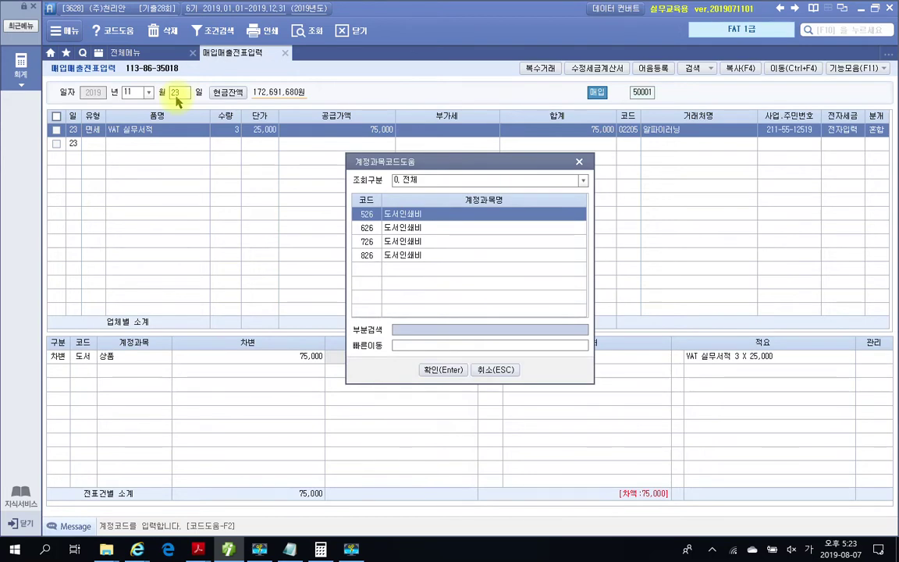
pyautogui.press('Down')
pyautogui.press('Down')
pyautogui.press('Down')
pyautogui.press('Return')
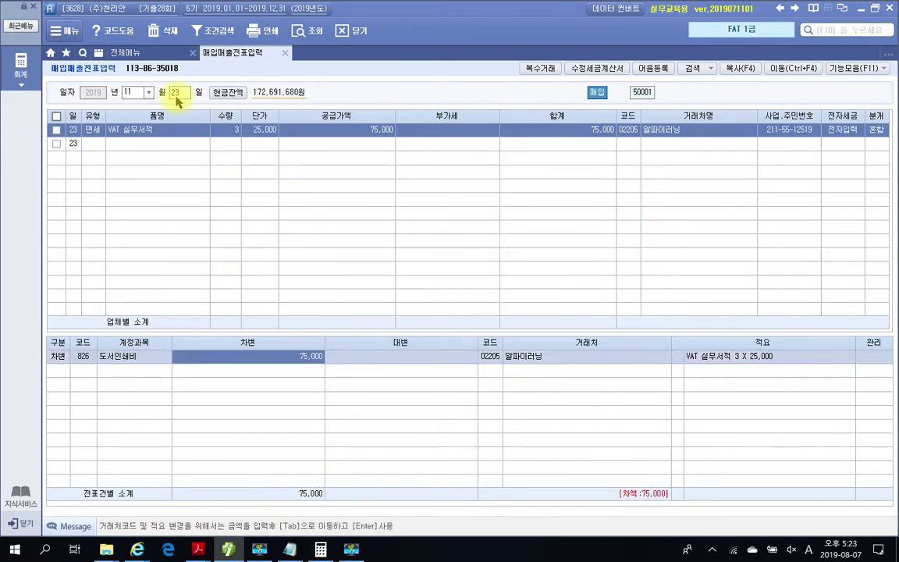
pyautogui.press('Return')
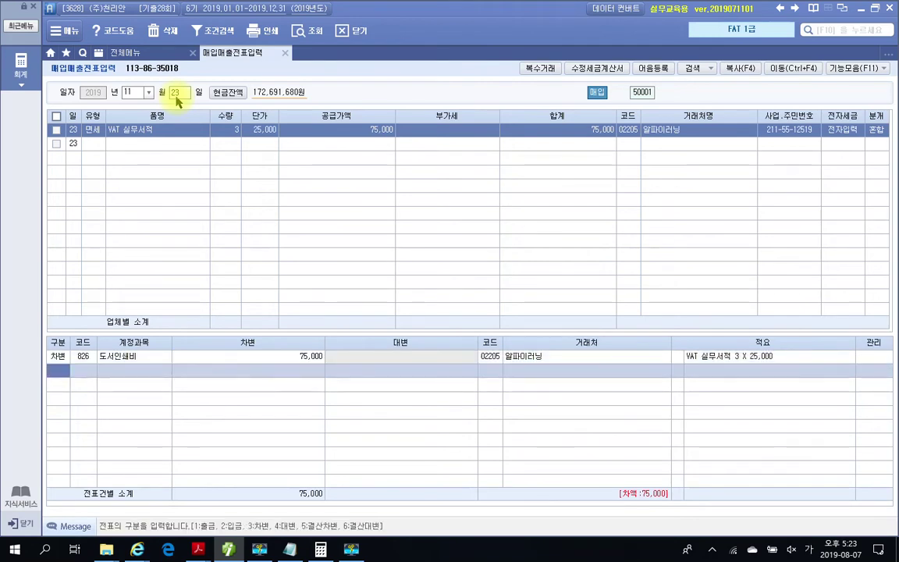
# - Add a credit line to account 253 미지급금 for 75,000, keeping 알파이러닝 as its trading partner
pyautogui.write('4')
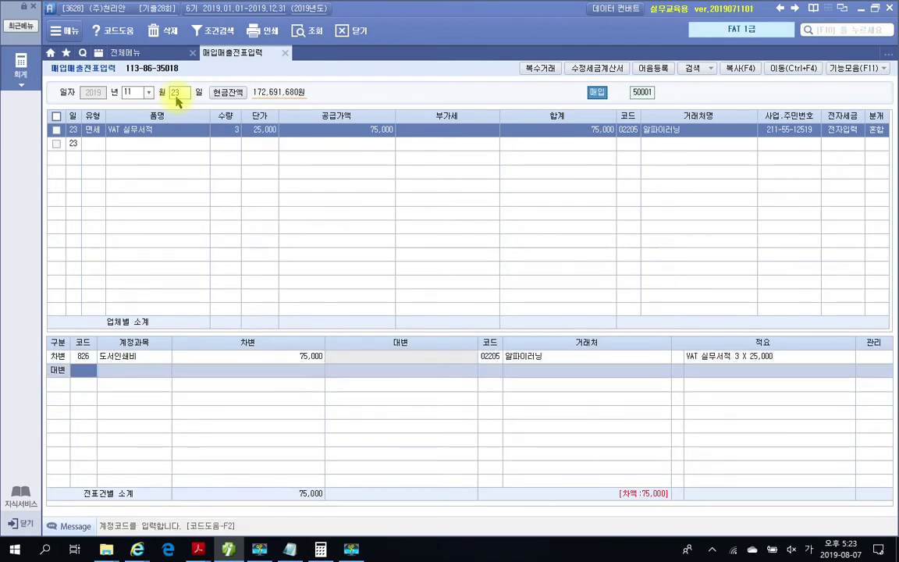
pyautogui.write('253')
pyautogui.press('Return')
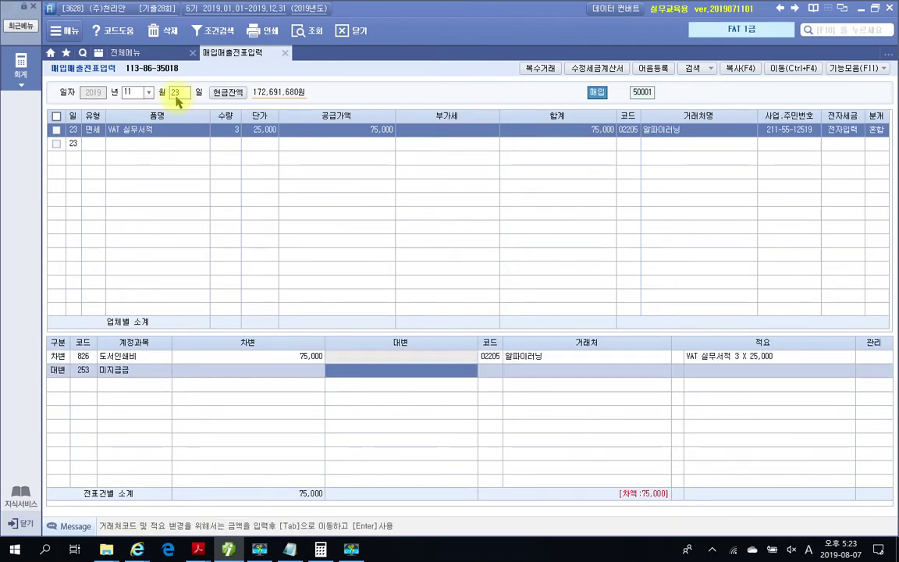
pyautogui.write('75000')
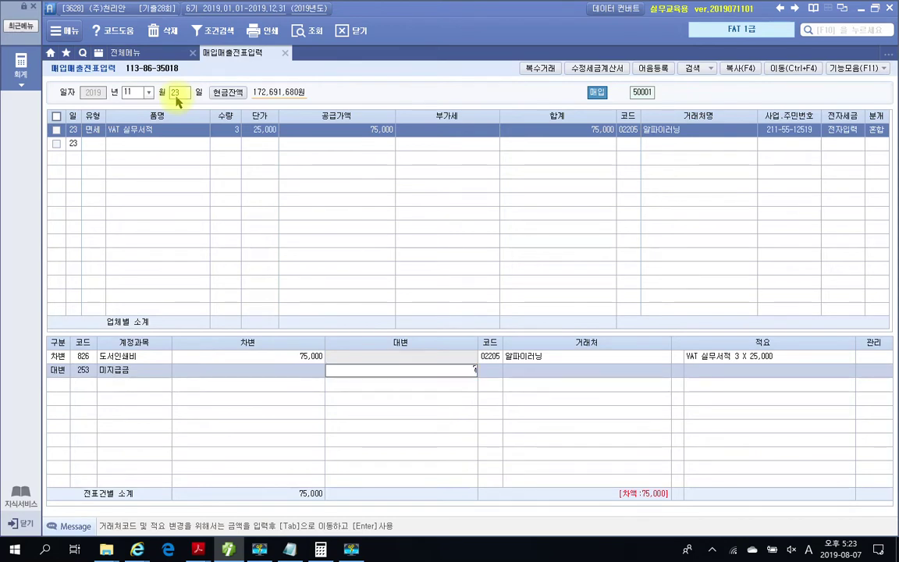
pyautogui.press('Return')
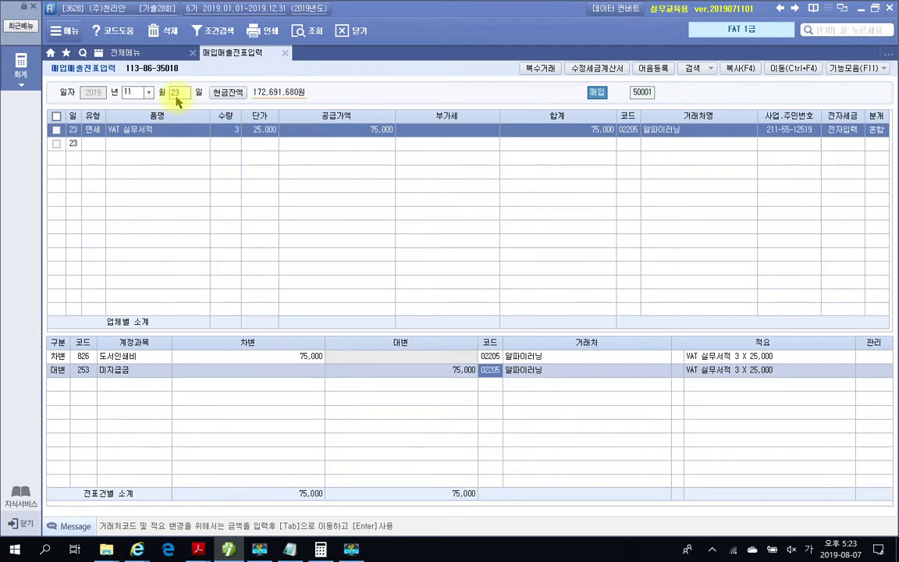
pyautogui.press('Return')
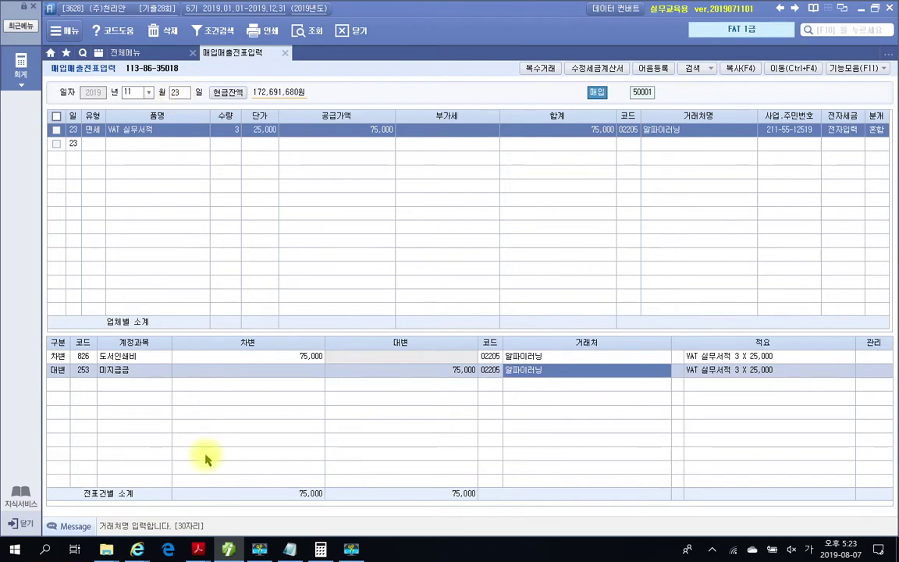
# - Switch to the exam PDF and examine question 7's first instruction for the VAT return period to look up
pyautogui.moveTo(228, 549)
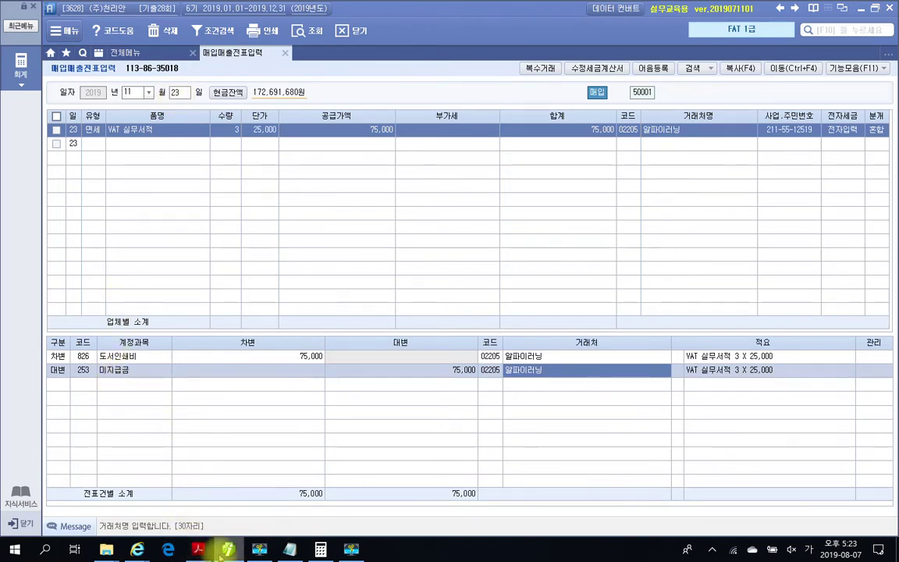
pyautogui.moveTo(199, 552)
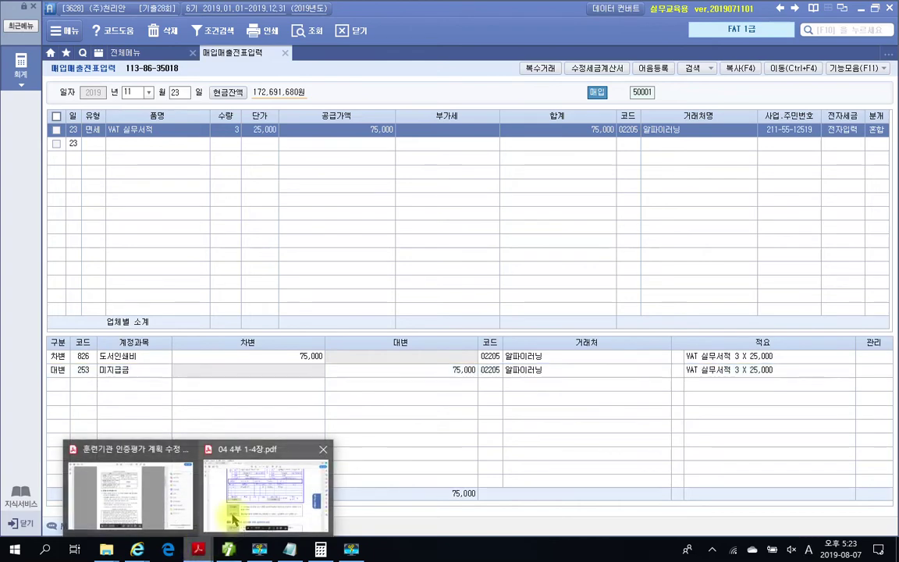
pyautogui.click(222, 487)
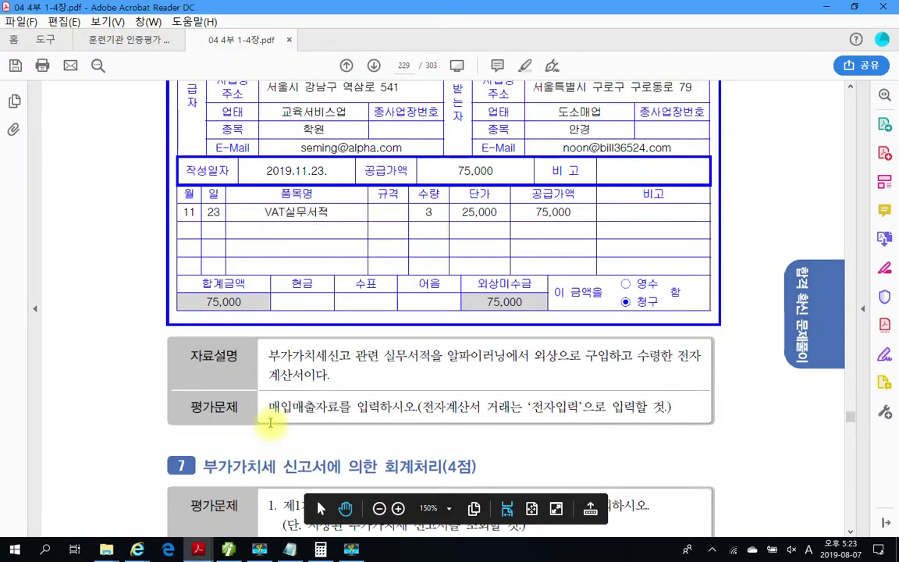
pyautogui.scroll(-4, 269, 426)
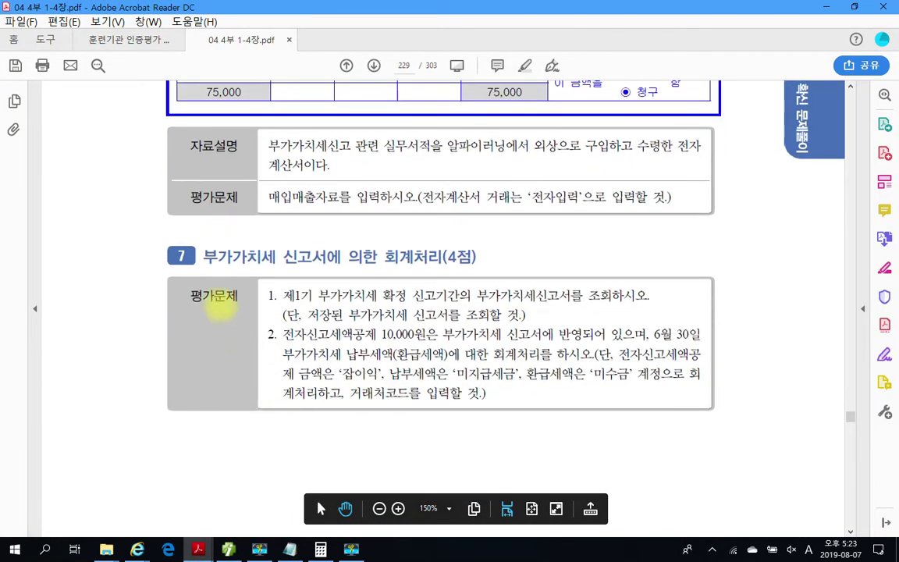
pyautogui.moveTo(148, 230)
pyautogui.mouseDown()
pyautogui.moveTo(604, 402)
pyautogui.moveTo(743, 432)
pyautogui.mouseUp()
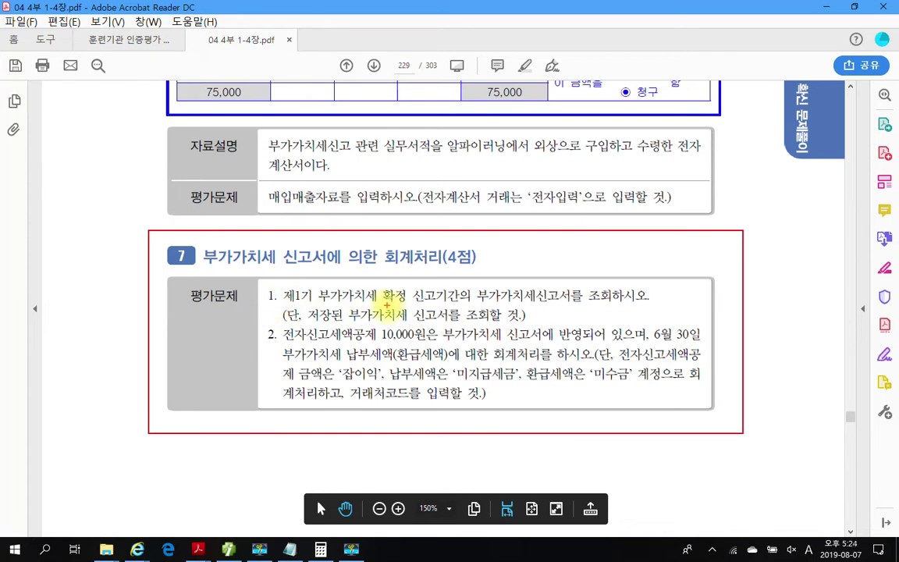
pyautogui.moveTo(385, 305); pyautogui.dragTo(641, 306)
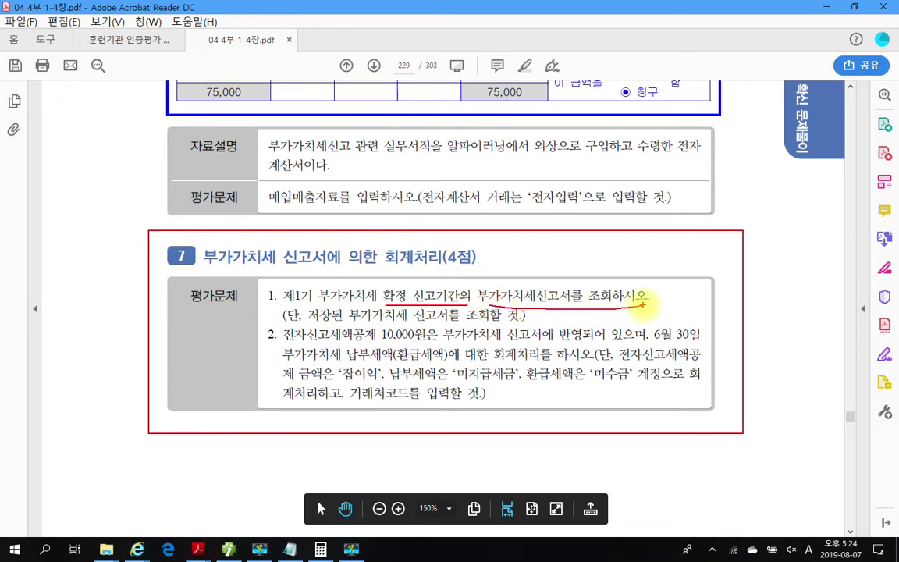
pyautogui.moveTo(347, 306)
pyautogui.mouseDown()
pyautogui.moveTo(330, 312)
pyautogui.moveTo(436, 319)
pyautogui.moveTo(519, 312)
pyautogui.moveTo(315, 301)
pyautogui.mouseUp()
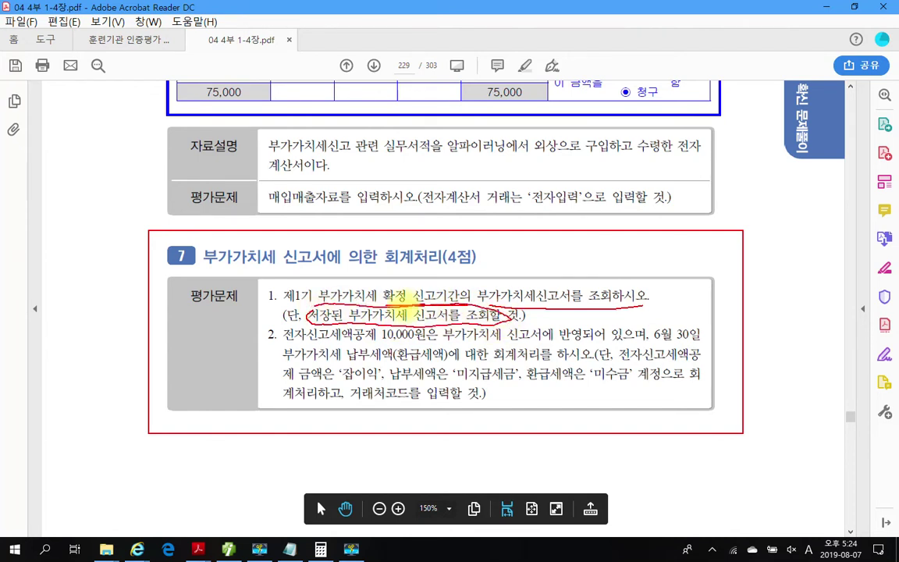
pyautogui.moveTo(380, 287)
pyautogui.mouseDown()
pyautogui.moveTo(405, 269)
pyautogui.moveTo(494, 268)
pyautogui.mouseUp()
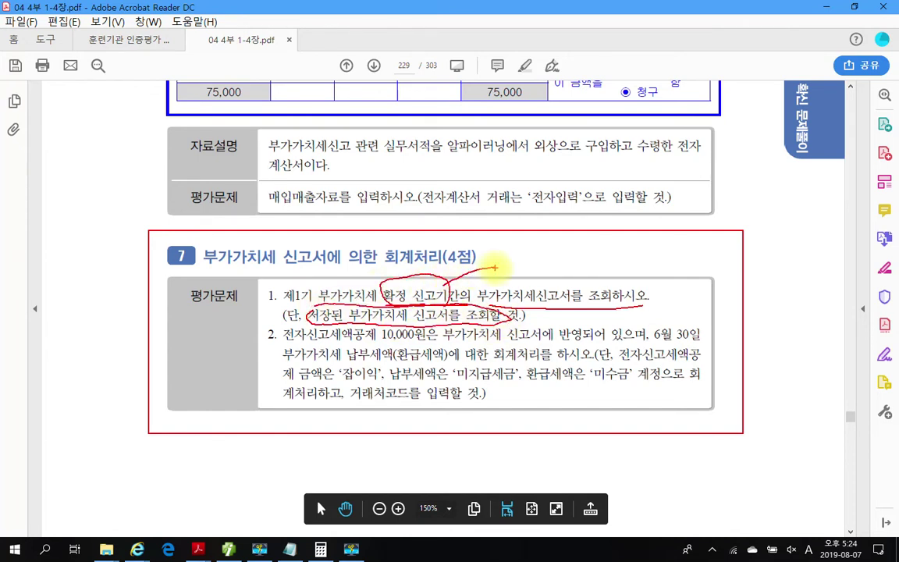
pyautogui.moveTo(305, 284); pyautogui.dragTo(291, 287)
pyautogui.moveTo(515, 232)
pyautogui.mouseDown()
pyautogui.moveTo(526, 251)
pyautogui.moveTo(515, 270)
pyautogui.moveTo(537, 226)
pyautogui.moveTo(594, 192)
pyautogui.moveTo(646, 186)
pyautogui.moveTo(651, 255)
pyautogui.mouseUp()
pyautogui.moveTo(685, 220); pyautogui.dragTo(670, 280)
pyautogui.moveTo(690, 246)
pyautogui.mouseDown()
pyautogui.moveTo(700, 258)
pyautogui.moveTo(692, 270)
pyautogui.moveTo(718, 248)
pyautogui.mouseUp()
pyautogui.moveTo(511, 226)
pyautogui.mouseDown()
pyautogui.moveTo(538, 287)
pyautogui.moveTo(746, 273)
pyautogui.moveTo(624, 201)
pyautogui.moveTo(516, 223)
pyautogui.mouseUp()
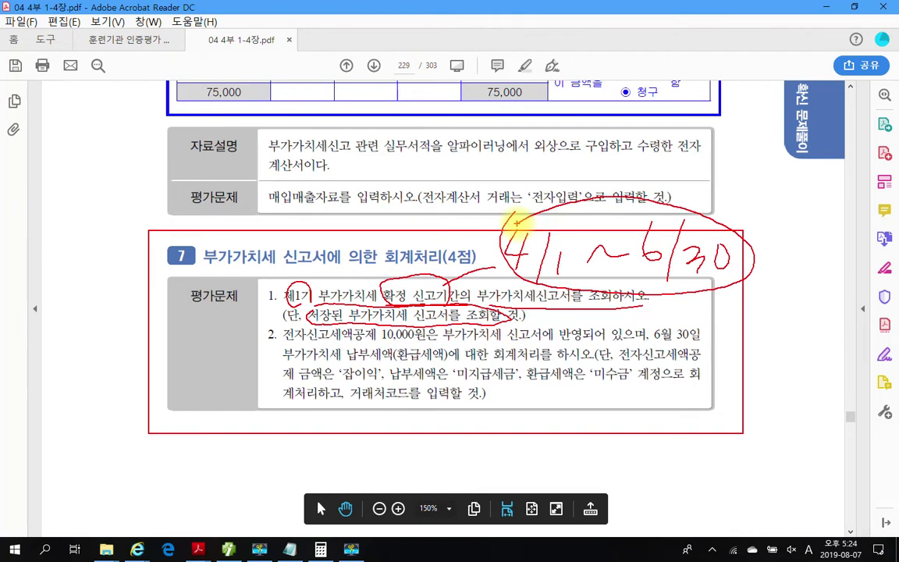
# - Examine question 7's second instruction for the electronic filing credit, the entry date and the accounts to use
pyautogui.moveTo(274, 331); pyautogui.dragTo(265, 351)
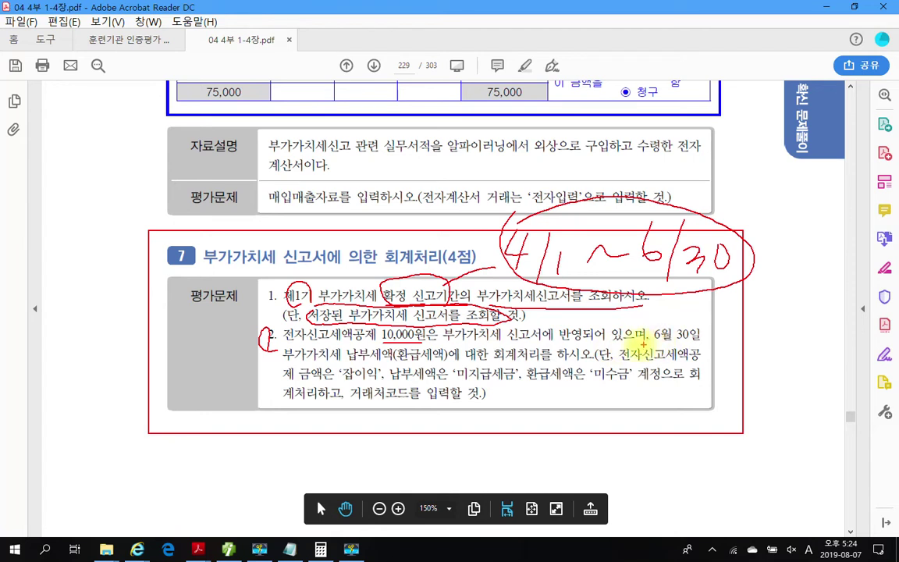
pyautogui.moveTo(653, 342); pyautogui.dragTo(673, 341)
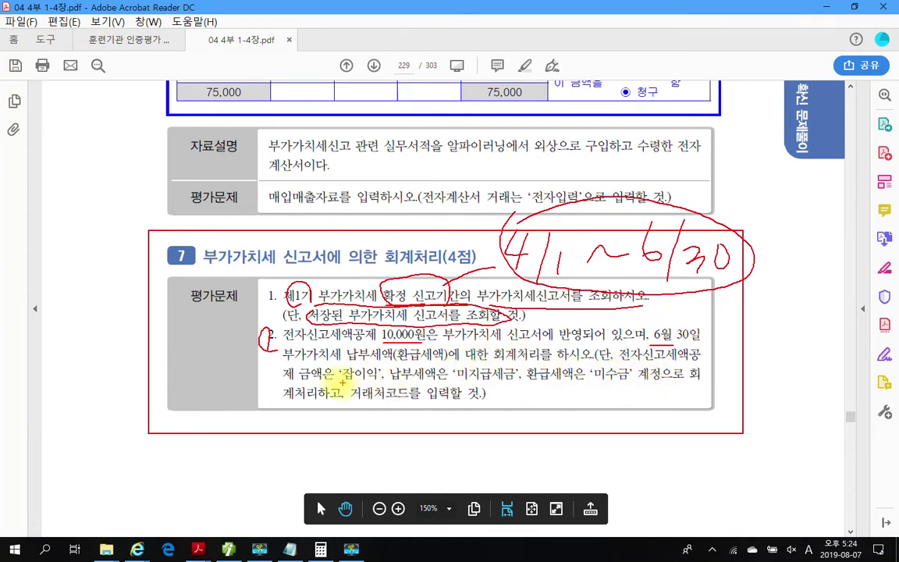
pyautogui.moveTo(344, 382); pyautogui.dragTo(387, 381)
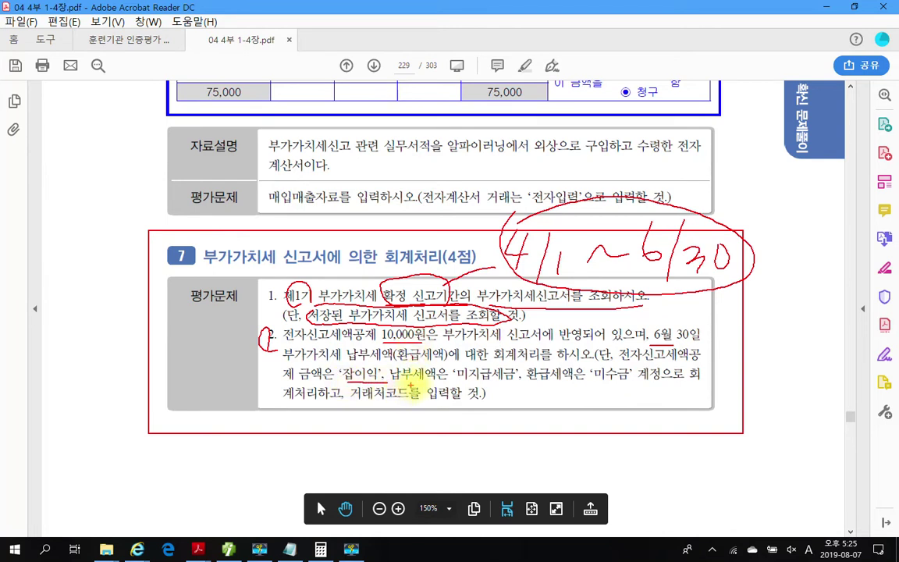
pyautogui.moveTo(457, 382); pyautogui.dragTo(516, 382)
pyautogui.moveTo(600, 382); pyautogui.dragTo(615, 382)
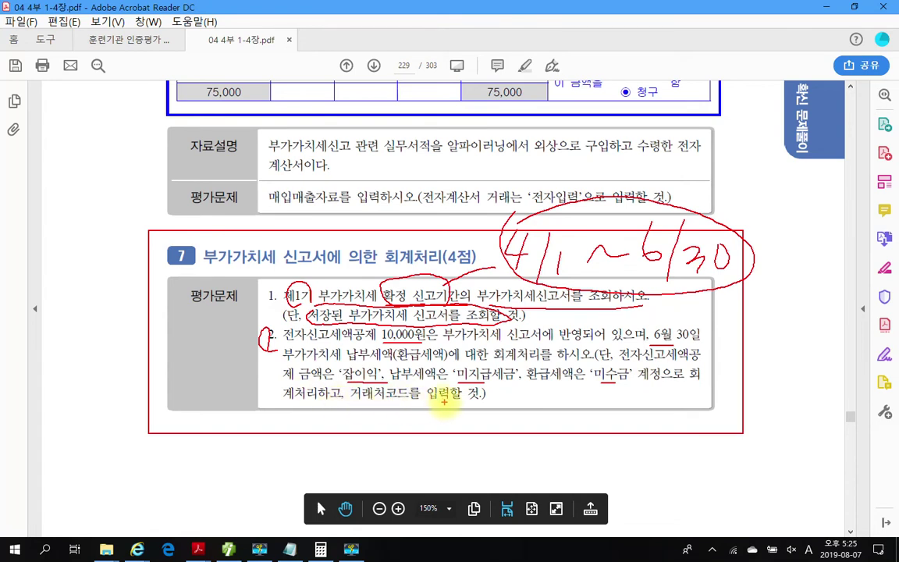
pyautogui.moveTo(472, 364)
pyautogui.mouseDown()
pyautogui.moveTo(462, 381)
pyautogui.moveTo(507, 391)
pyautogui.mouseUp()
pyautogui.moveTo(612, 365); pyautogui.dragTo(624, 401)
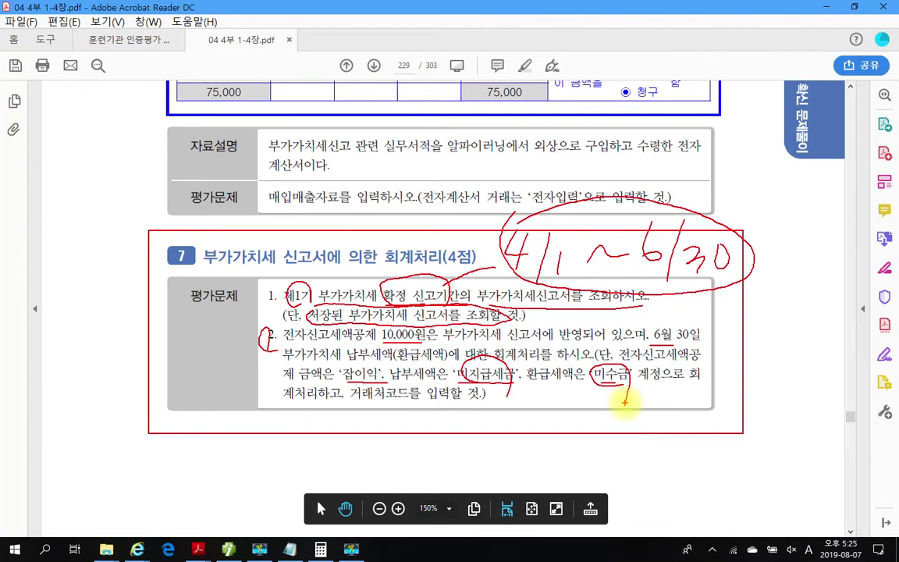
pyautogui.press('Escape')
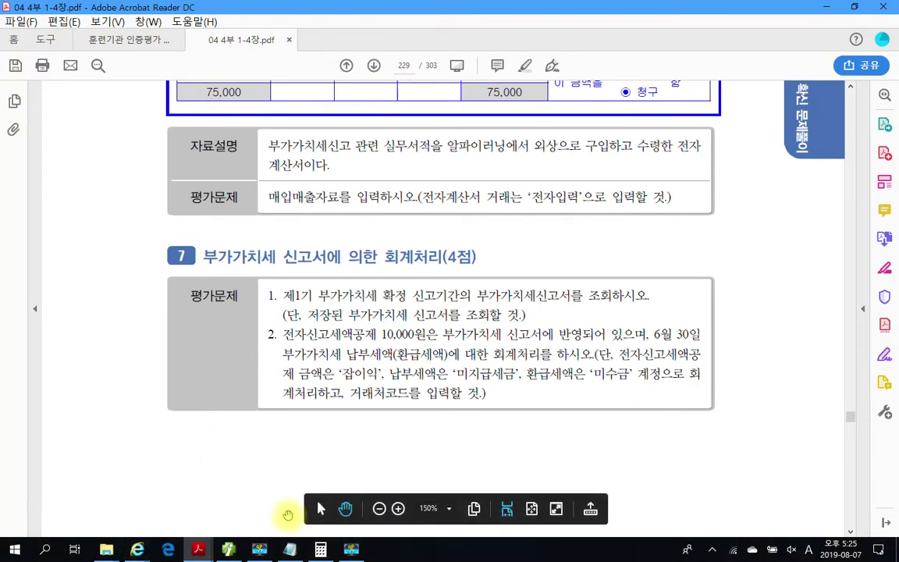
# - Return to the accounting program, close 매입매출전표입력 and open the 부가가치세신고서
pyautogui.click(228, 549)
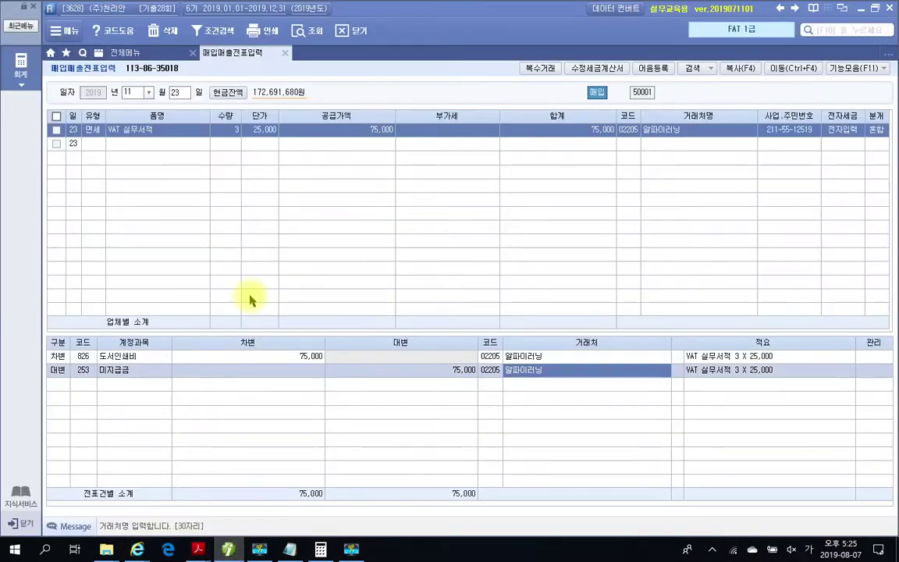
pyautogui.click(284, 55)
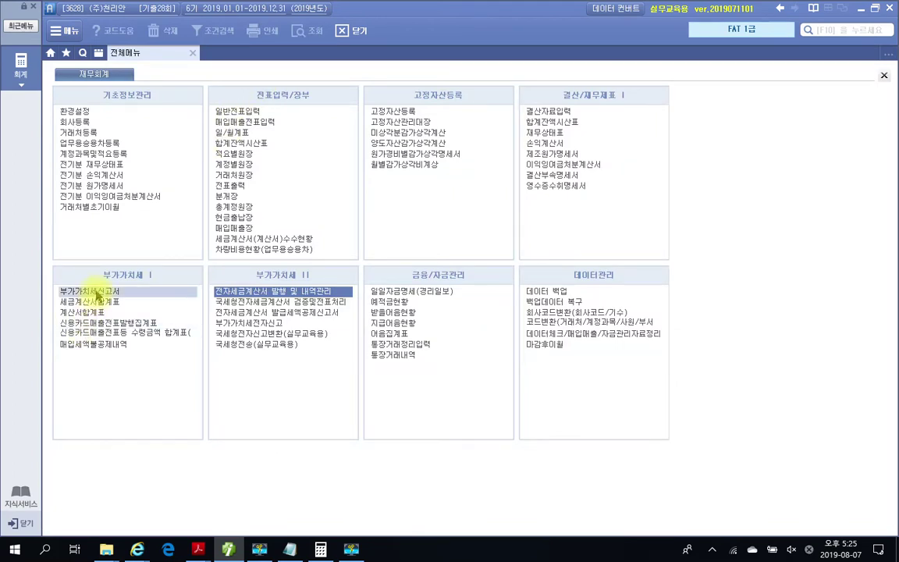
pyautogui.click(95, 292)
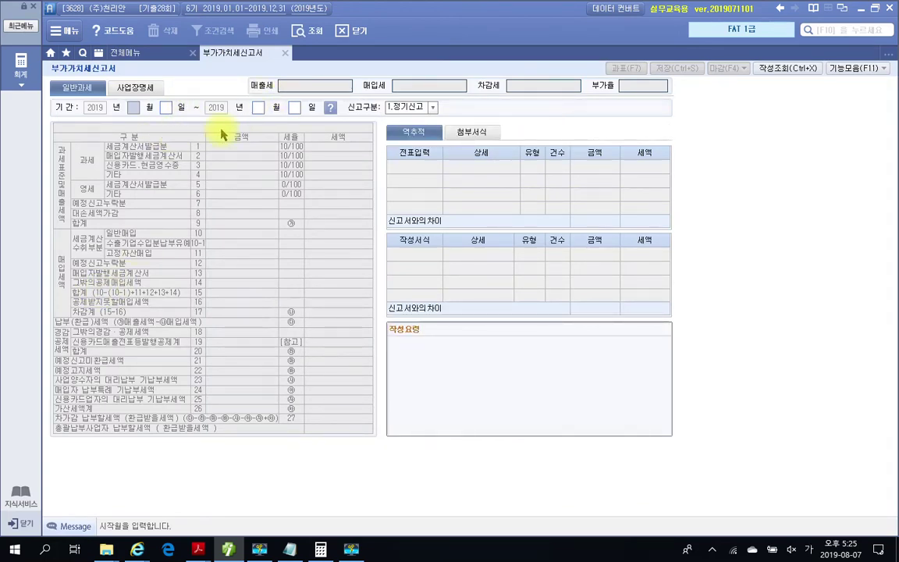
# - Query the 정기신고 VAT return for April 1 to June 30, 2019 and load its saved contents
pyautogui.write('4')
pyautogui.press('Return')
pyautogui.press('Return')
pyautogui.write('6')
pyautogui.press('Return')
pyautogui.press('Return')
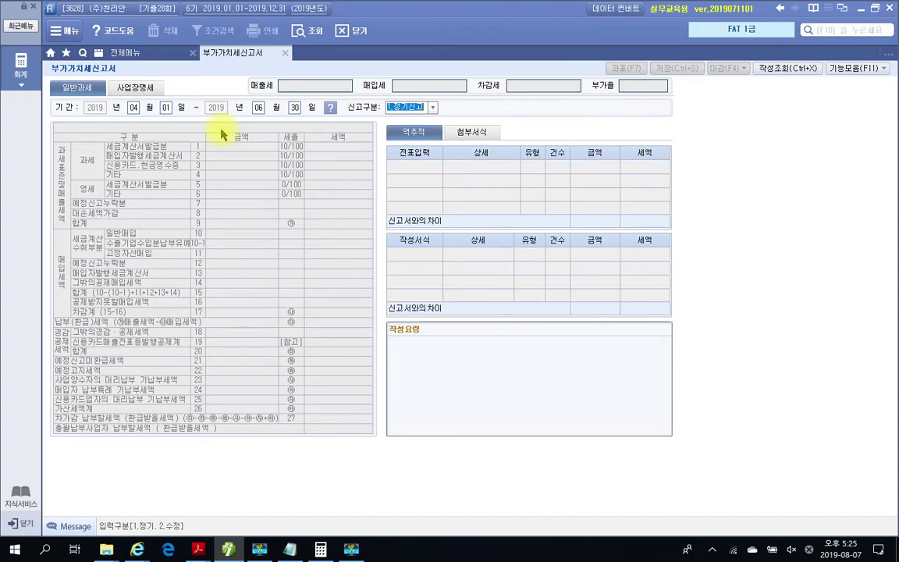
pyautogui.press('Return')
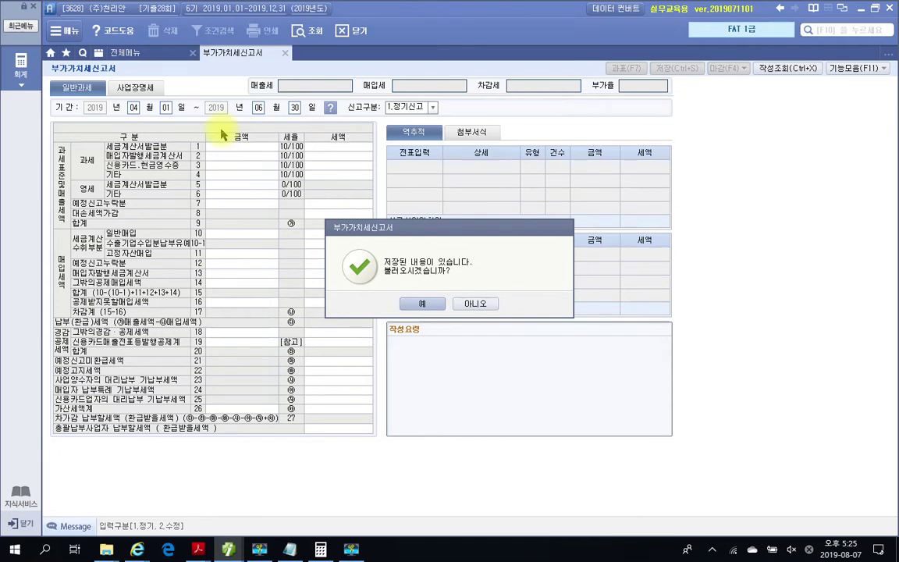
pyautogui.click(422, 304)
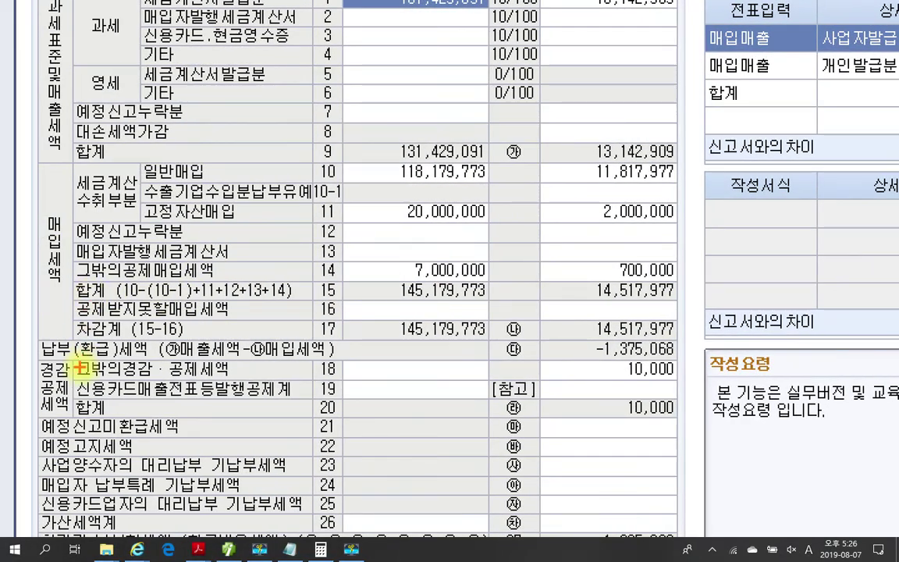
# - Examine the 경감공제세액 section of the VAT return for the 그밖의경감·공제세액 tax amount
pyautogui.moveTo(39, 364); pyautogui.dragTo(77, 410)
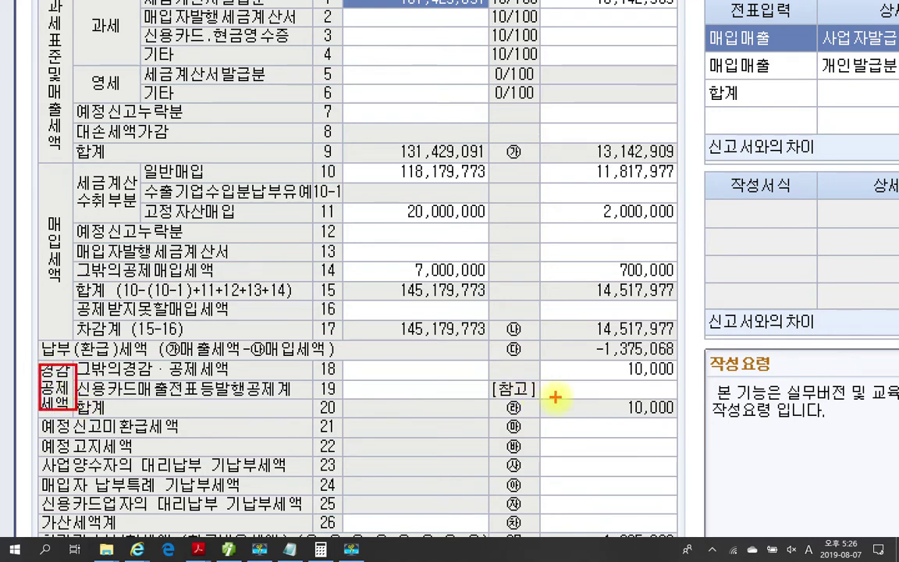
pyautogui.moveTo(592, 362); pyautogui.dragTo(675, 380)
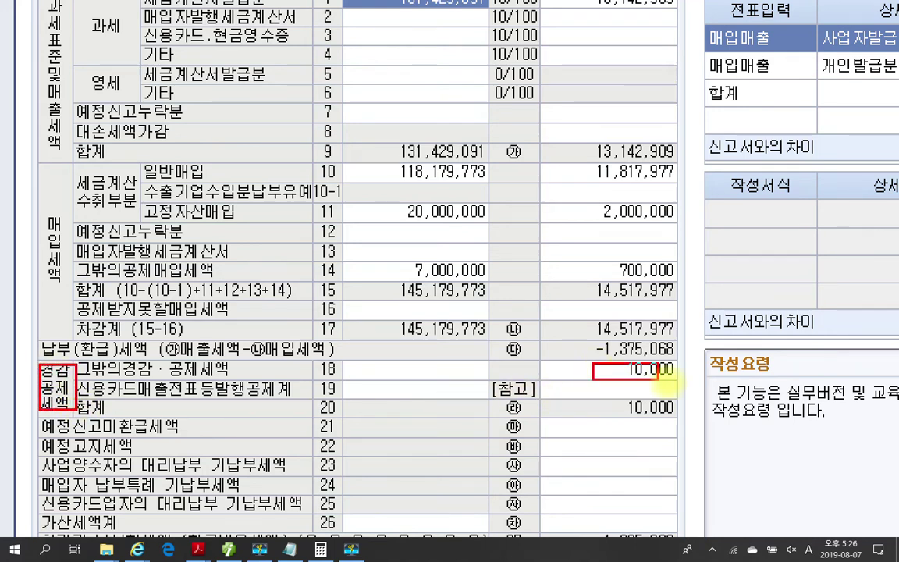
pyautogui.moveTo(328, 374); pyautogui.dragTo(631, 368)
pyautogui.press('Escape')
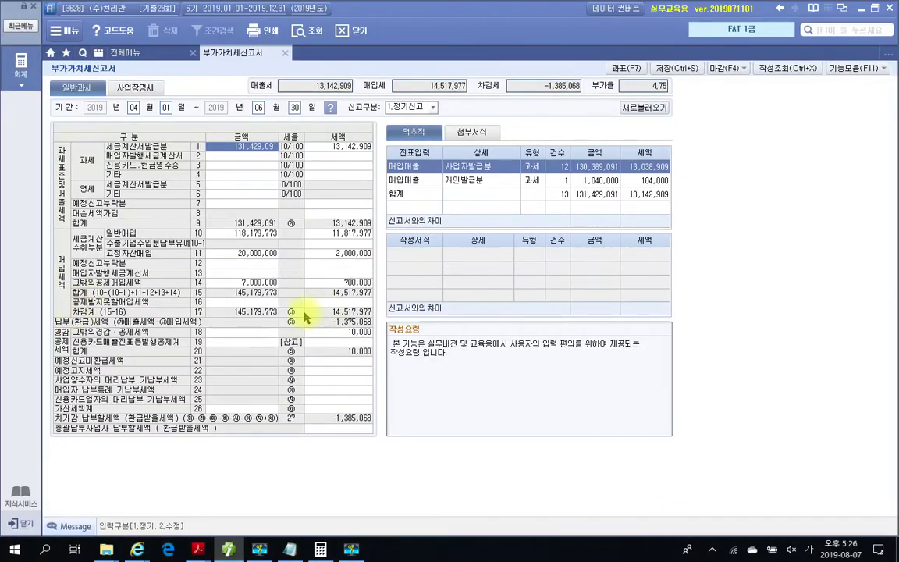
# - Open the detail of 그밖의경감·공제세액, examine the 전자신고세액공제 amount, and close the detail
pyautogui.doubleClick(352, 332)
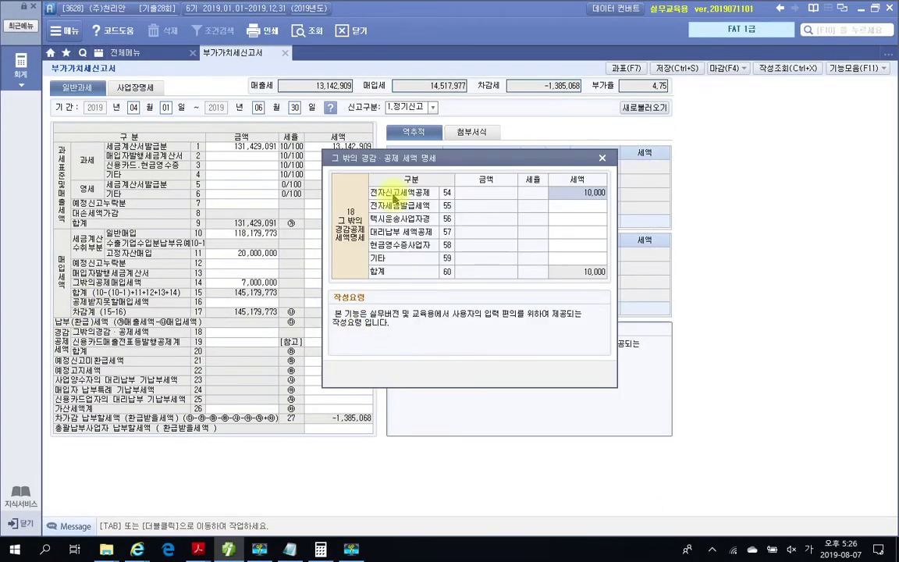
pyautogui.moveTo(366, 155); pyautogui.dragTo(429, 181)
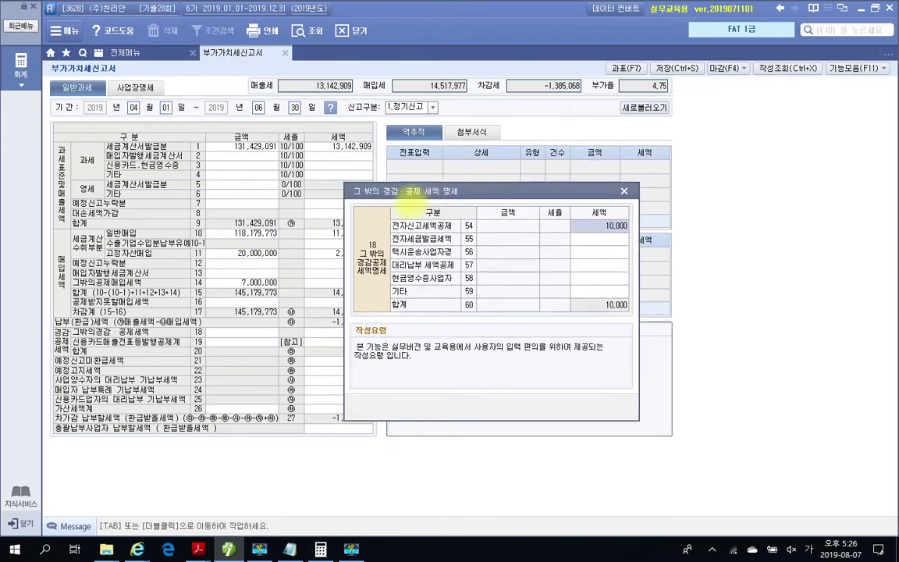
pyautogui.moveTo(389, 212)
pyautogui.mouseDown()
pyautogui.moveTo(394, 223)
pyautogui.moveTo(513, 232)
pyautogui.moveTo(647, 232)
pyautogui.mouseUp()
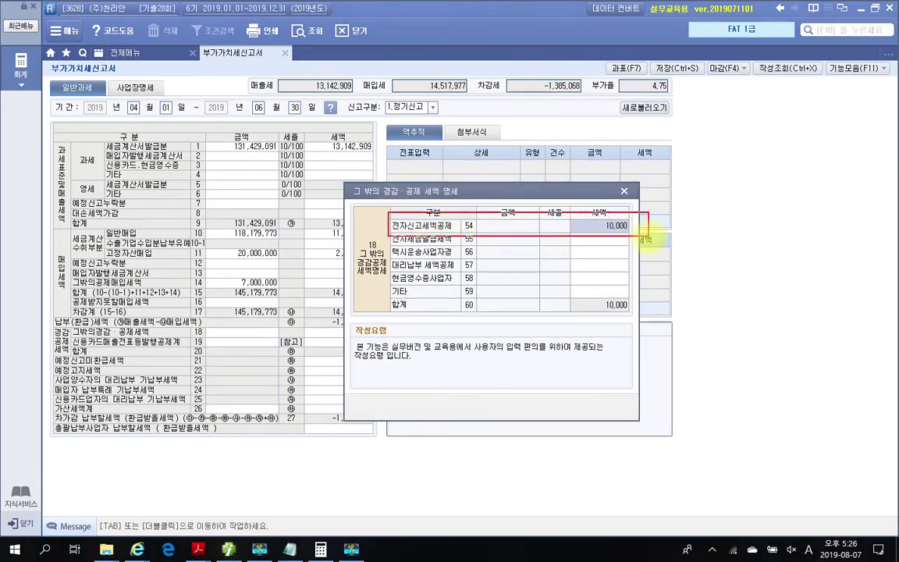
pyautogui.moveTo(590, 224); pyautogui.dragTo(604, 220)
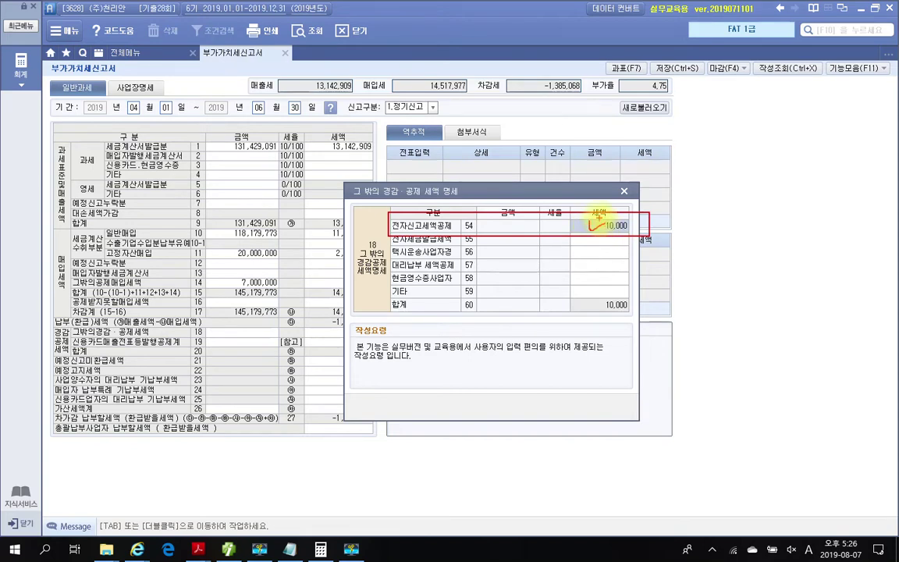
pyautogui.press('Escape')
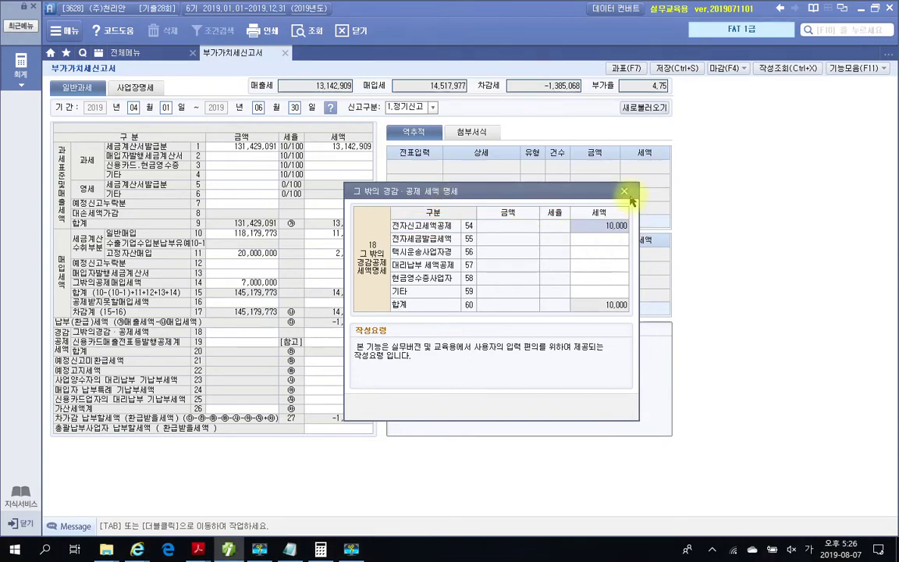
pyautogui.click(624, 192)
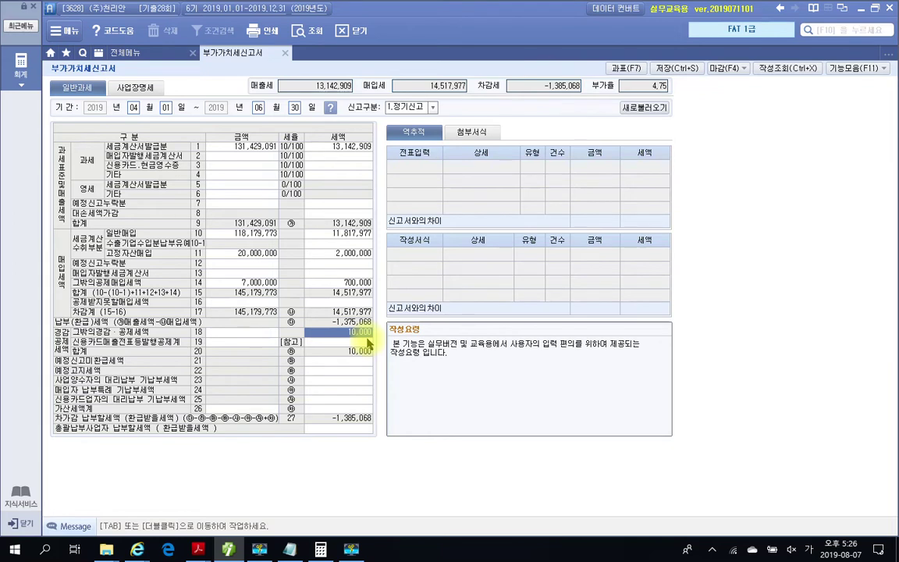
# - Examine the 매출세, 매입세 and 차감세 totals of the VAT return to work out the settlement entry and its 미수금 amount
pyautogui.moveTo(274, 67)
pyautogui.mouseDown()
pyautogui.moveTo(359, 100)
pyautogui.moveTo(488, 243)
pyautogui.mouseUp()
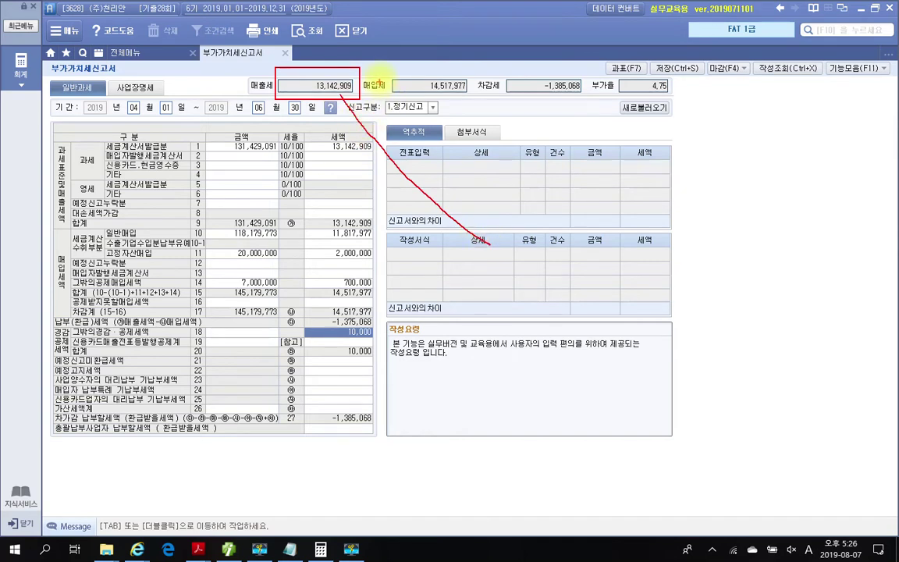
pyautogui.moveTo(383, 69)
pyautogui.mouseDown()
pyautogui.moveTo(484, 103)
pyautogui.moveTo(581, 229)
pyautogui.mouseUp()
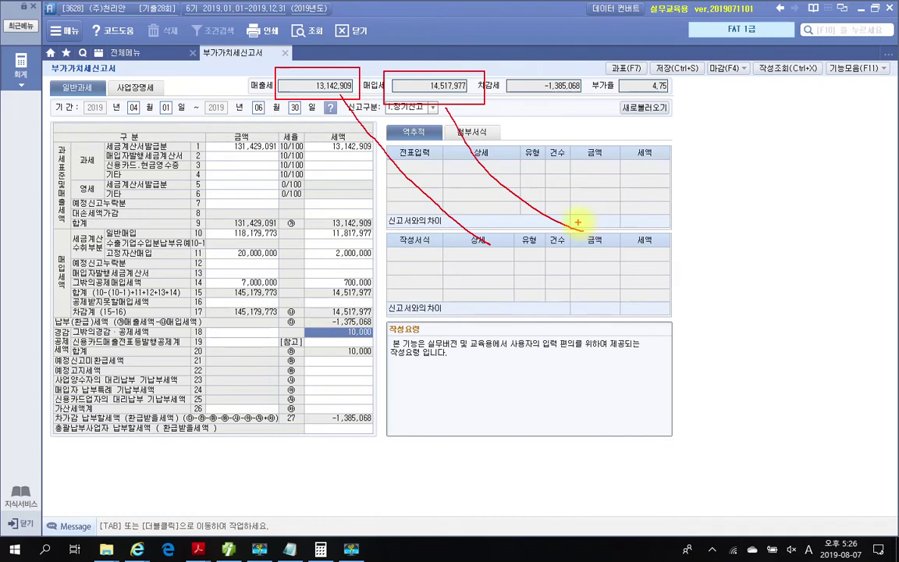
pyautogui.click(542, 164)
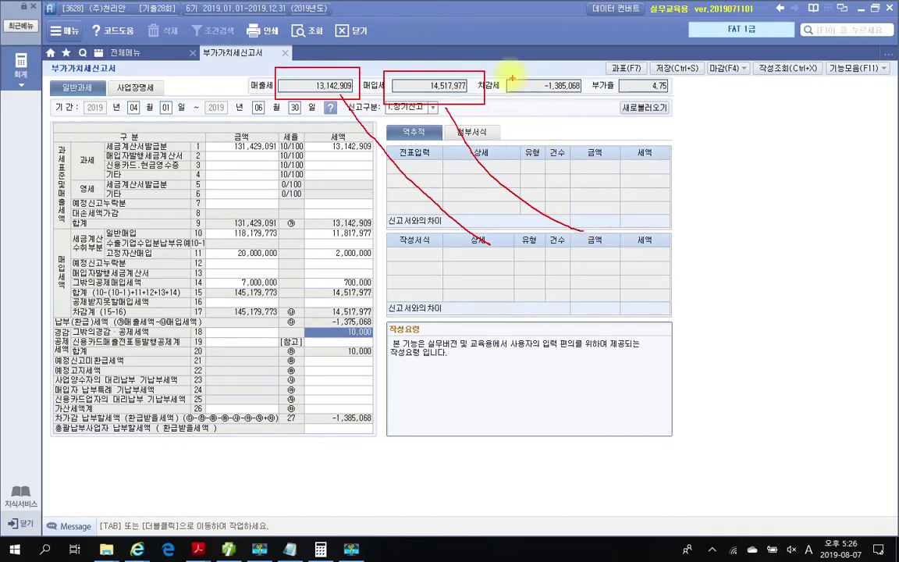
pyautogui.moveTo(496, 65)
pyautogui.mouseDown()
pyautogui.moveTo(604, 115)
pyautogui.moveTo(595, 109)
pyautogui.moveTo(628, 181)
pyautogui.mouseUp()
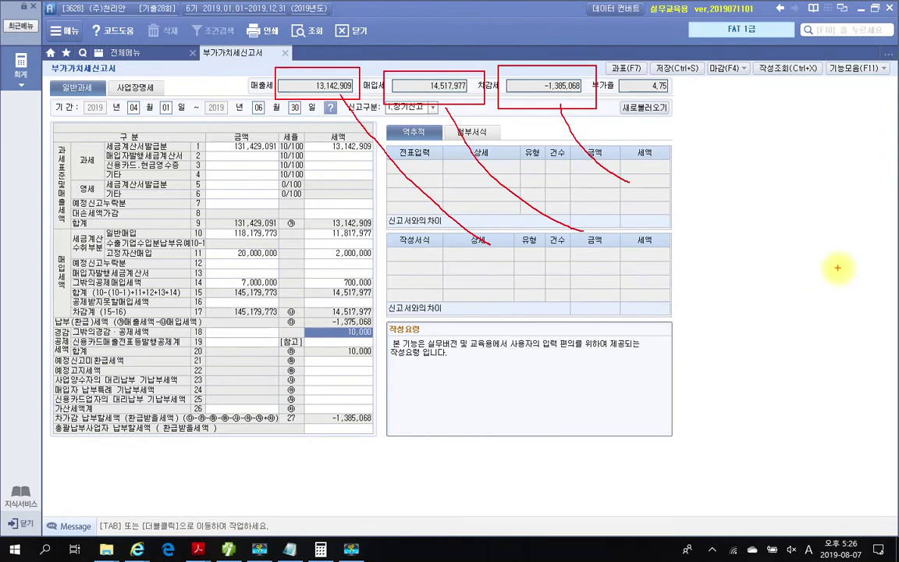
pyautogui.moveTo(655, 167)
pyautogui.mouseDown()
pyautogui.moveTo(663, 209)
pyautogui.moveTo(684, 206)
pyautogui.mouseUp()
pyautogui.moveTo(699, 156); pyautogui.dragTo(695, 226)
pyautogui.moveTo(713, 187)
pyautogui.mouseDown()
pyautogui.moveTo(747, 179)
pyautogui.moveTo(752, 189)
pyautogui.moveTo(735, 230)
pyautogui.mouseUp()
pyautogui.moveTo(752, 168); pyautogui.dragTo(796, 181)
pyautogui.moveTo(747, 189)
pyautogui.mouseDown()
pyautogui.moveTo(804, 187)
pyautogui.moveTo(790, 234)
pyautogui.mouseUp()
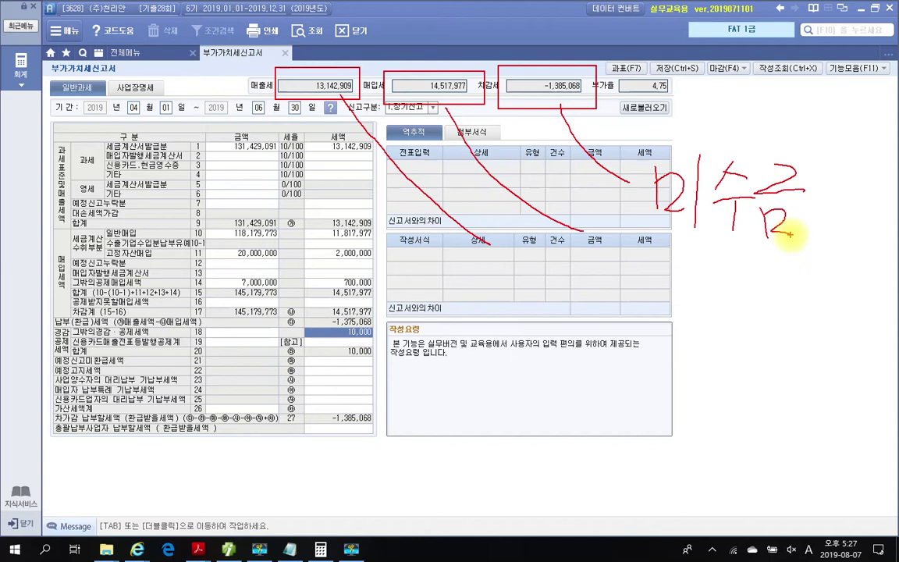
pyautogui.moveTo(401, 92); pyautogui.dragTo(467, 89)
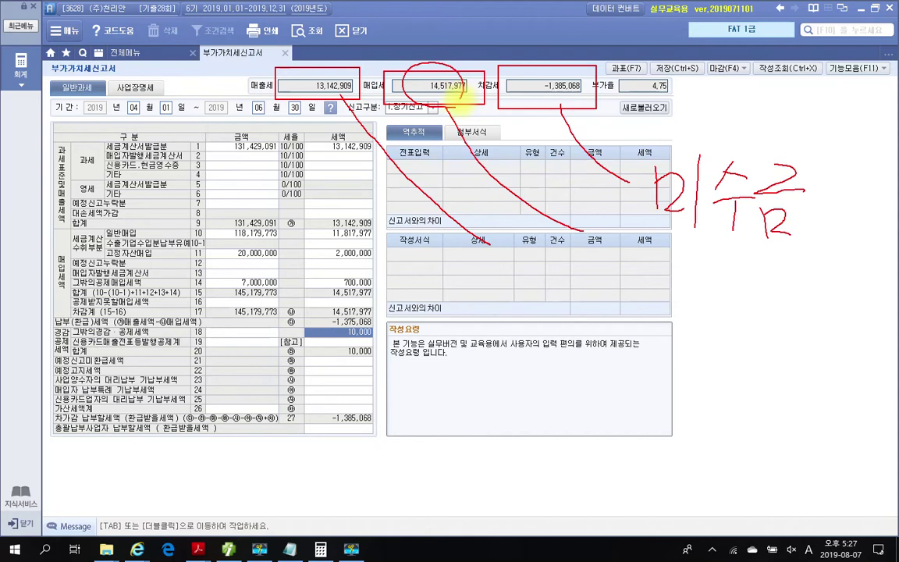
pyautogui.moveTo(397, 54); pyautogui.dragTo(363, 78)
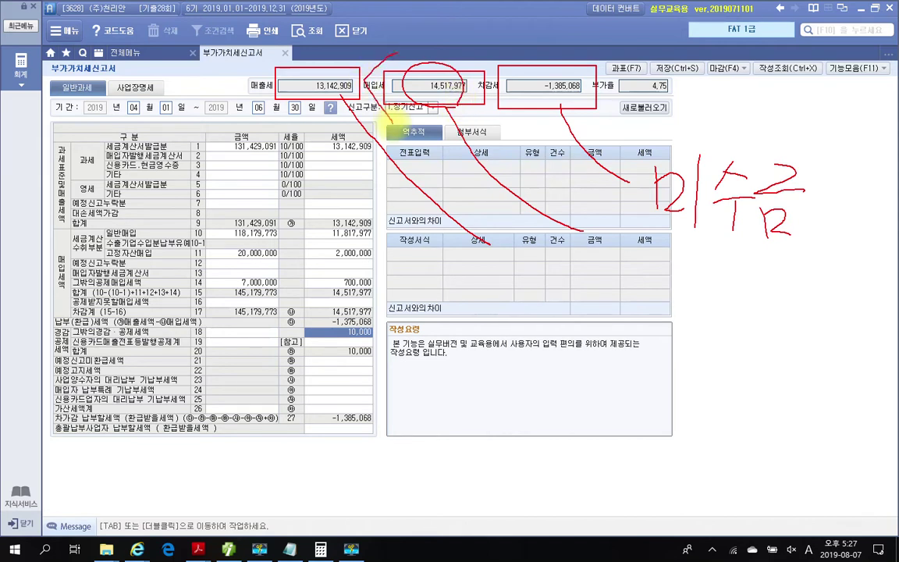
pyautogui.moveTo(526, 88); pyautogui.dragTo(573, 115)
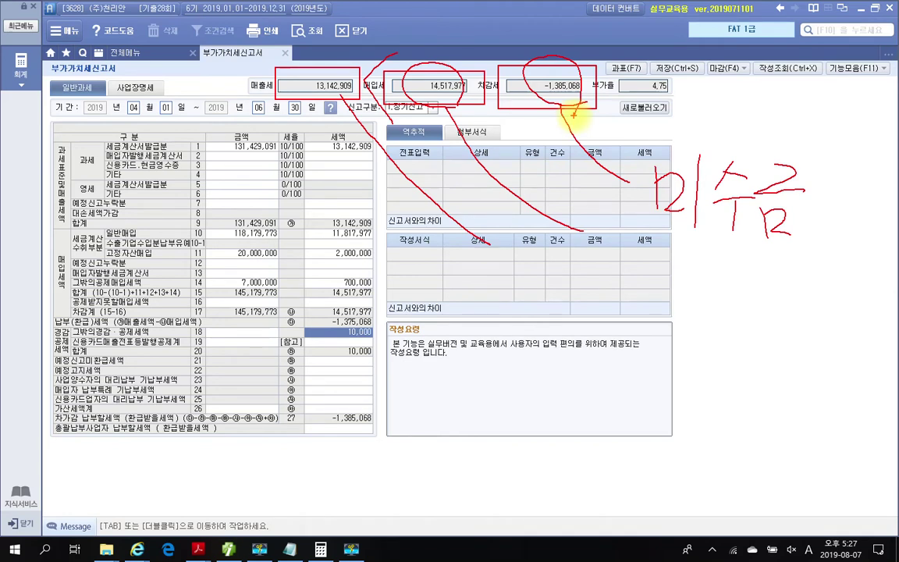
pyautogui.moveTo(632, 229); pyautogui.dragTo(839, 234)
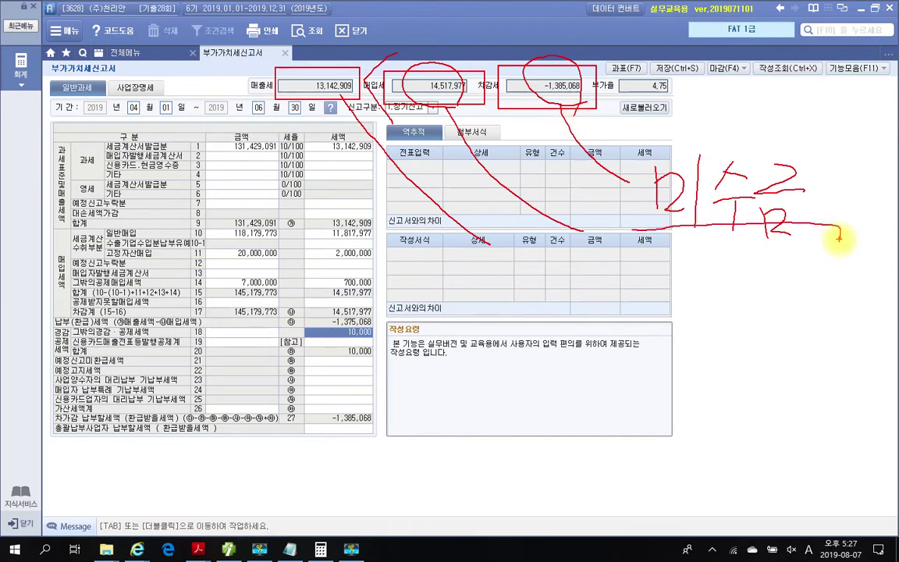
pyautogui.press('Escape')
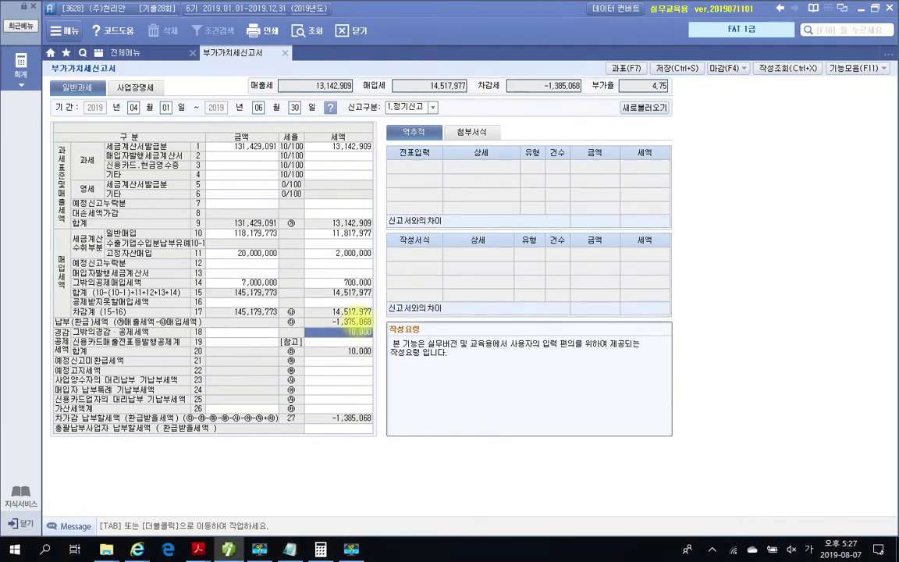
# - Open 일반전표입력 and set the voucher date to June 30
pyautogui.click(144, 53)
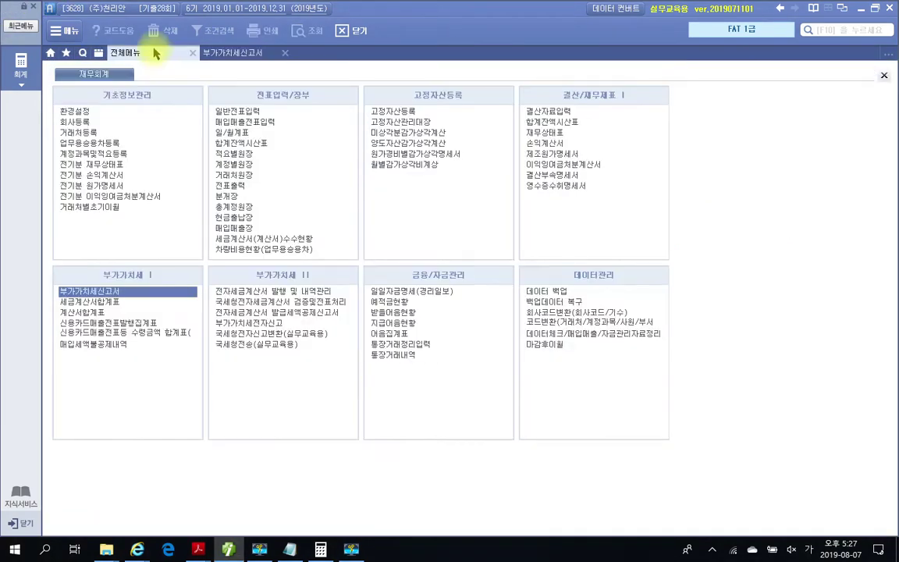
pyautogui.click(242, 112)
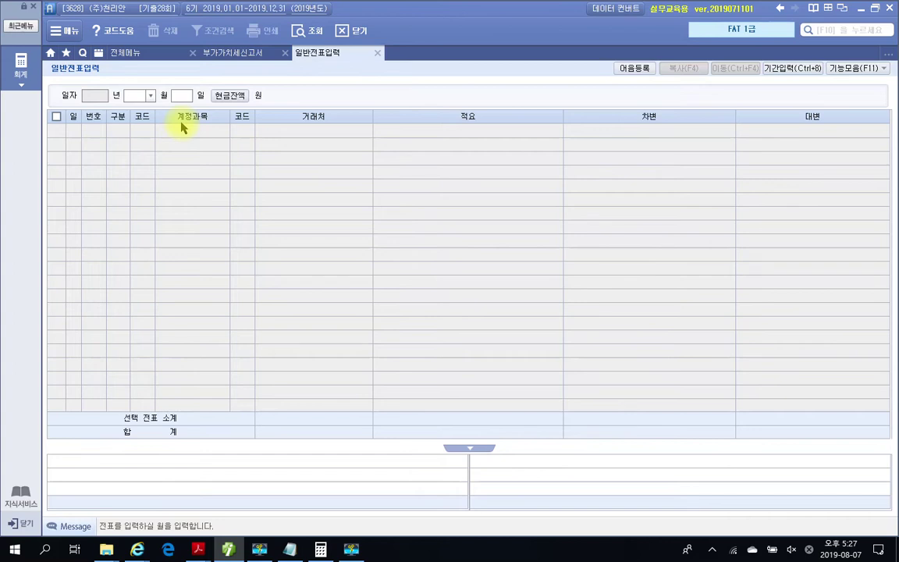
pyautogui.write('0')
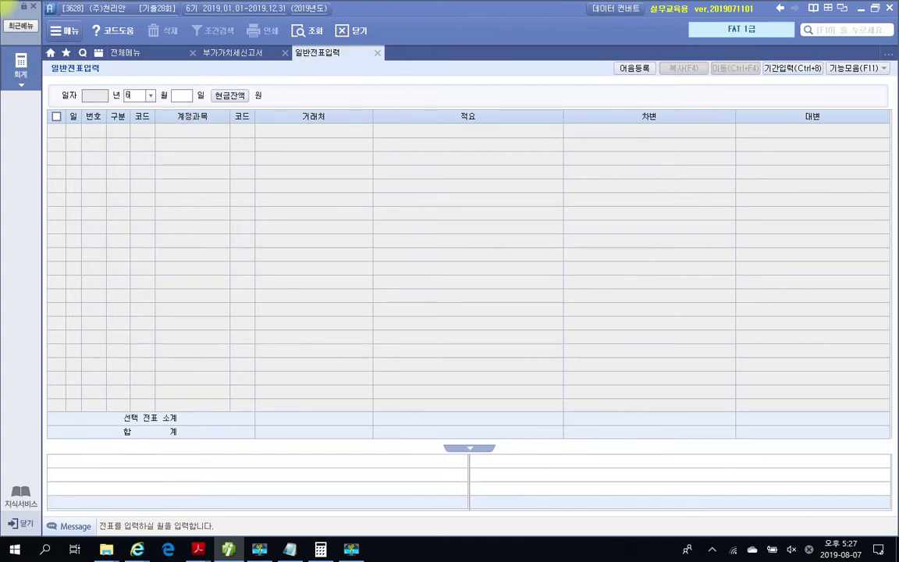
pyautogui.write('630')
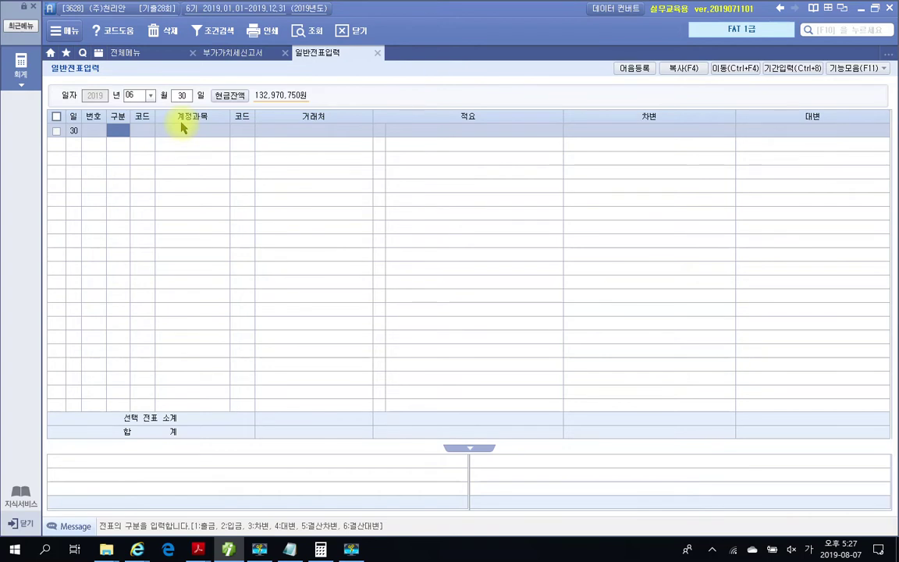
# - Start a 차변 line with account 255 부가세예수금, leaving its 거래처 and 적요 empty
pyautogui.write('3')
pyautogui.press('Return')
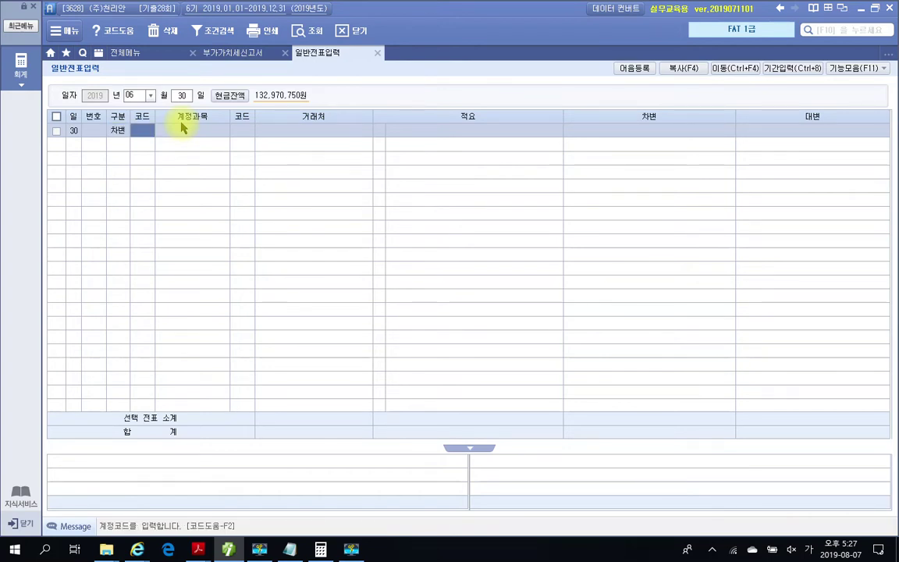
pyautogui.write('부가')
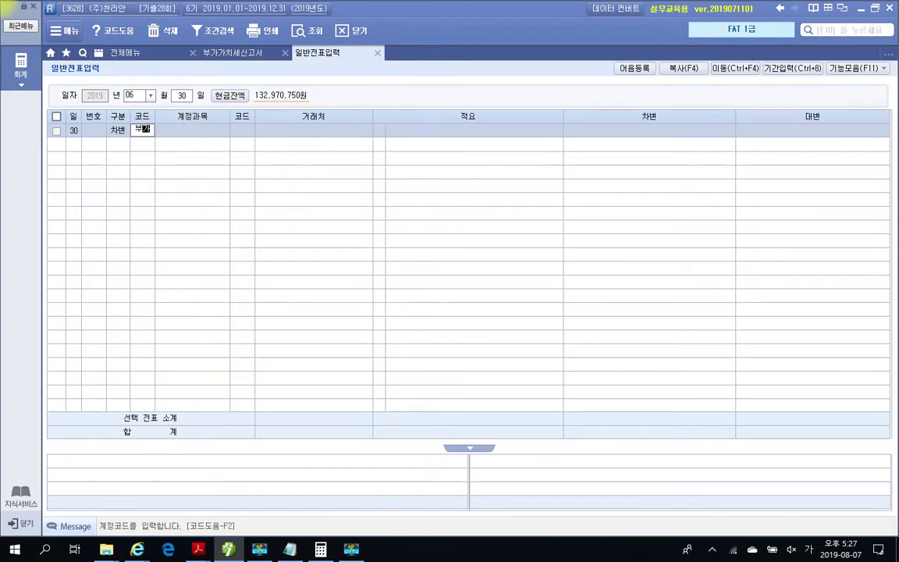
pyautogui.press('Return')
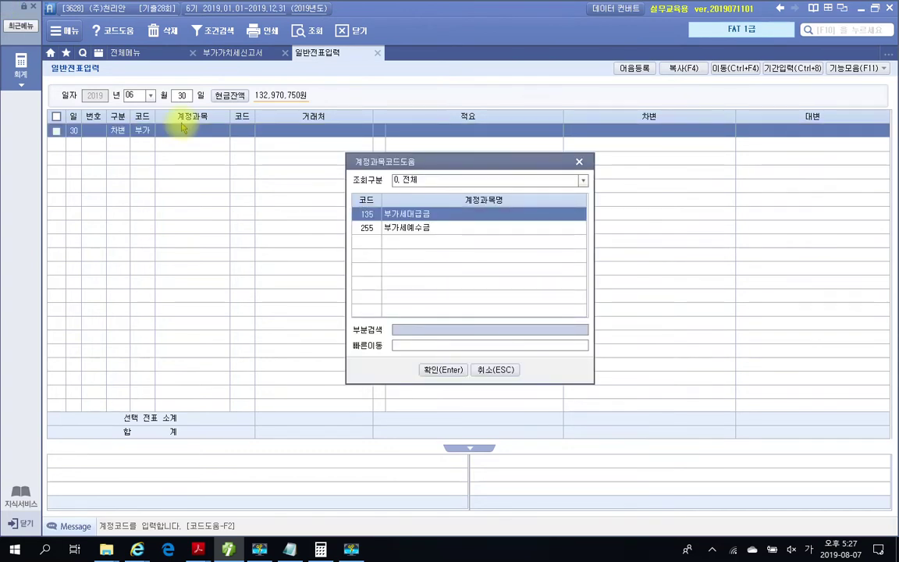
pyautogui.press('Down')
pyautogui.press('Return')
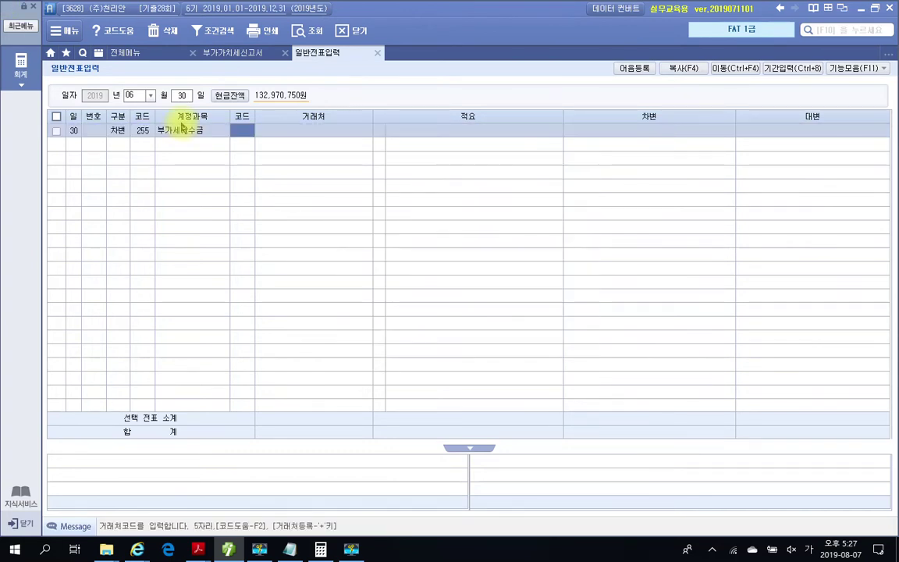
pyautogui.press('Return')
pyautogui.press('Return')
pyautogui.press('Return')
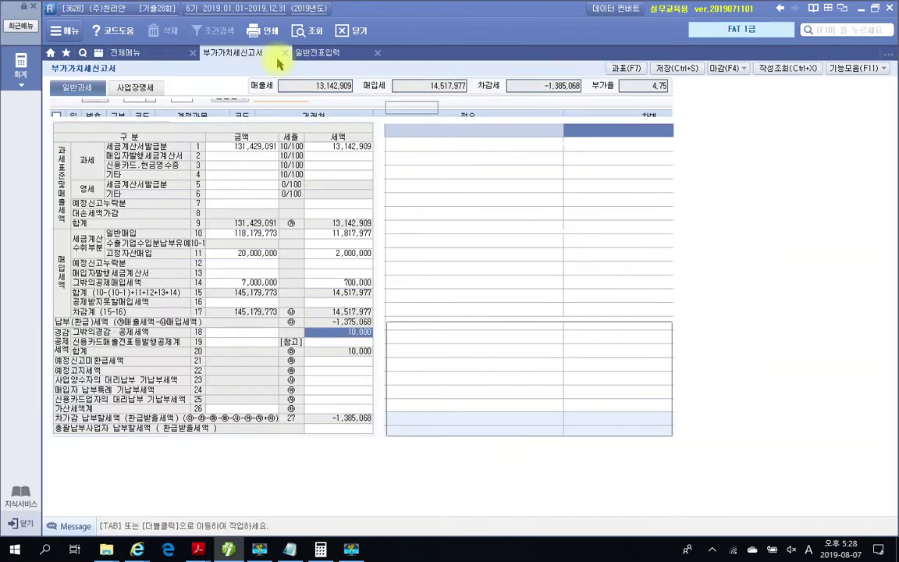
# - Copy the 매출세 amount from the VAT return and enter 13,142,909 as the debit amount of the 부가세예수금 line
pyautogui.click(321, 89)
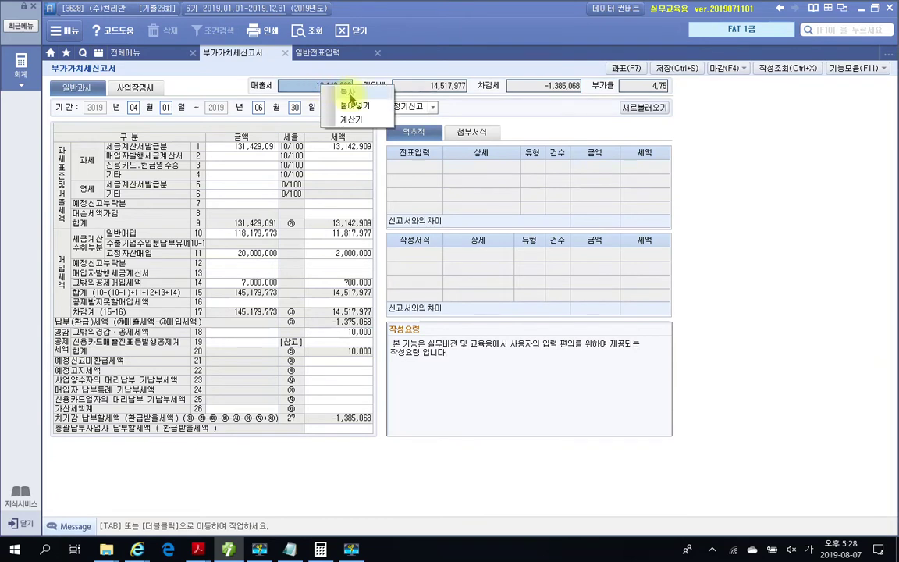
pyautogui.click(330, 54)
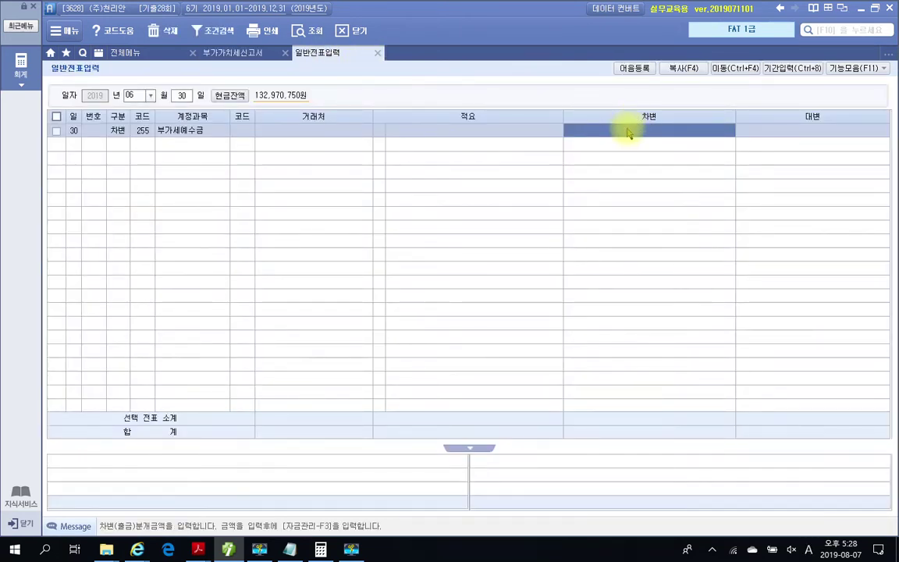
pyautogui.write('13,142,909')
pyautogui.press('Return')
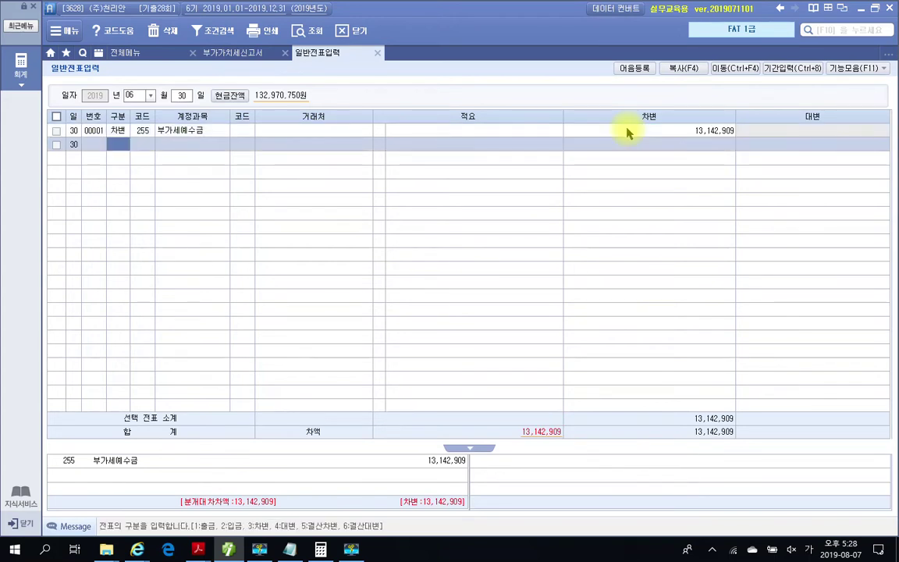
# - Add a 대변 line with account 135 부가세대급금, leaving its 거래처 and 적요 empty
pyautogui.press('4')
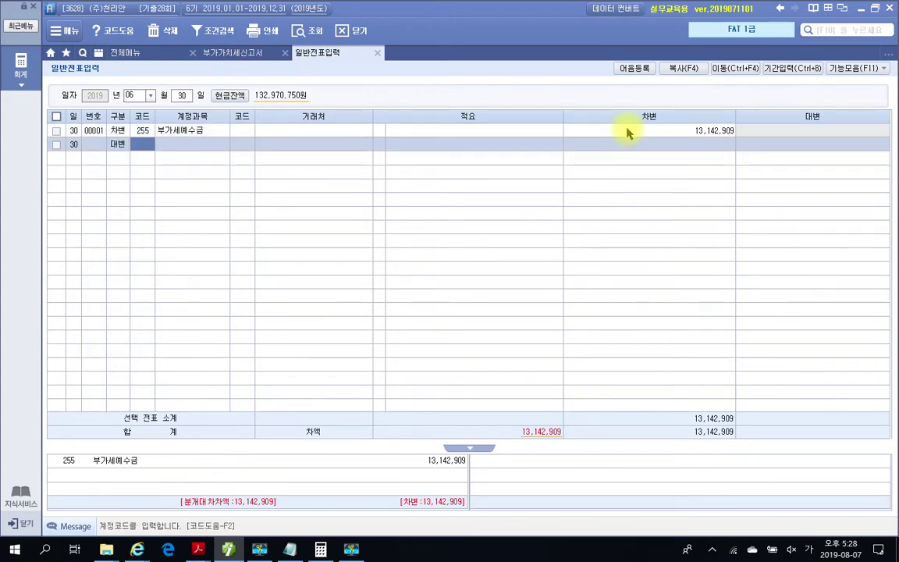
pyautogui.write('부가')
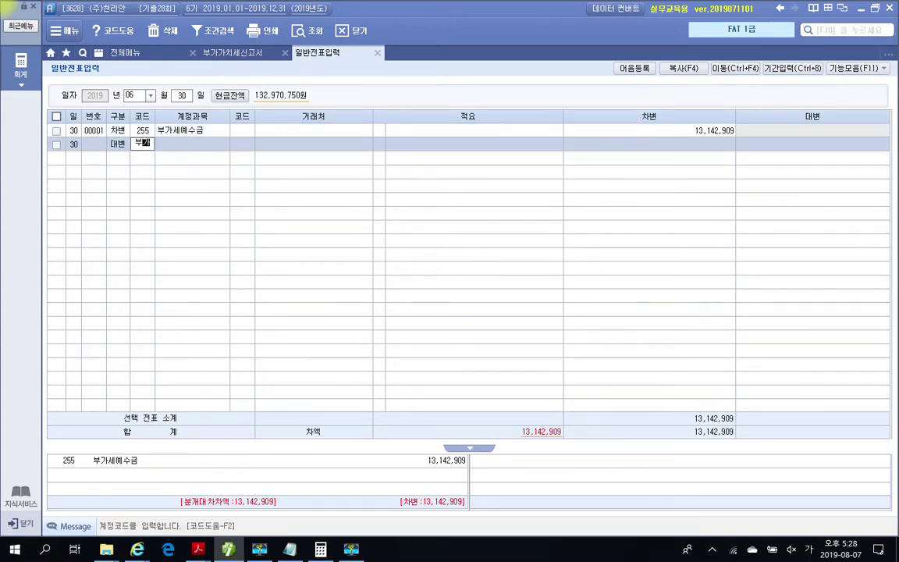
pyautogui.press('Return')
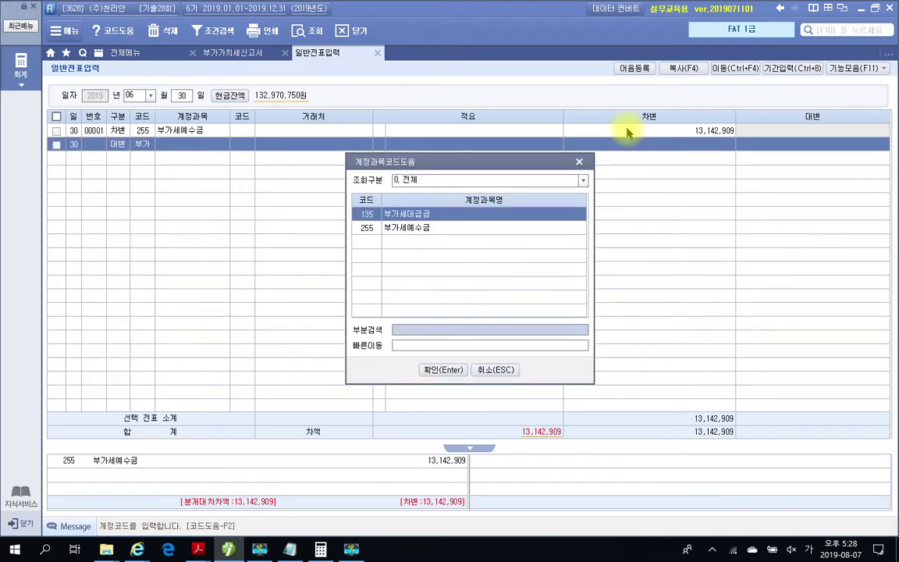
pyautogui.press('Return')
pyautogui.press('Return')
pyautogui.press('Return')
pyautogui.press('Return')
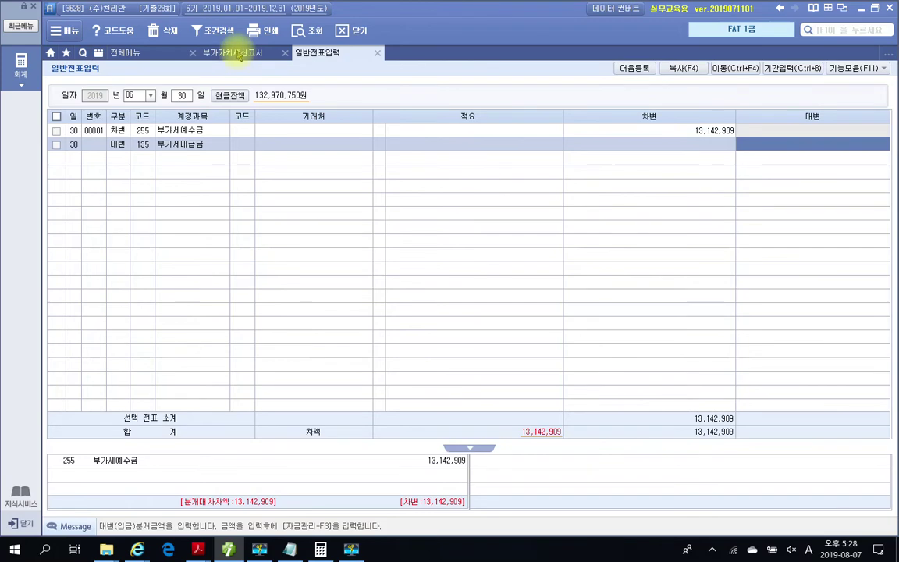
# - Copy the 매입세 amount from the VAT return and enter 14,517,977 as the credit amount of the 부가세대급금 line
pyautogui.click(231, 51)
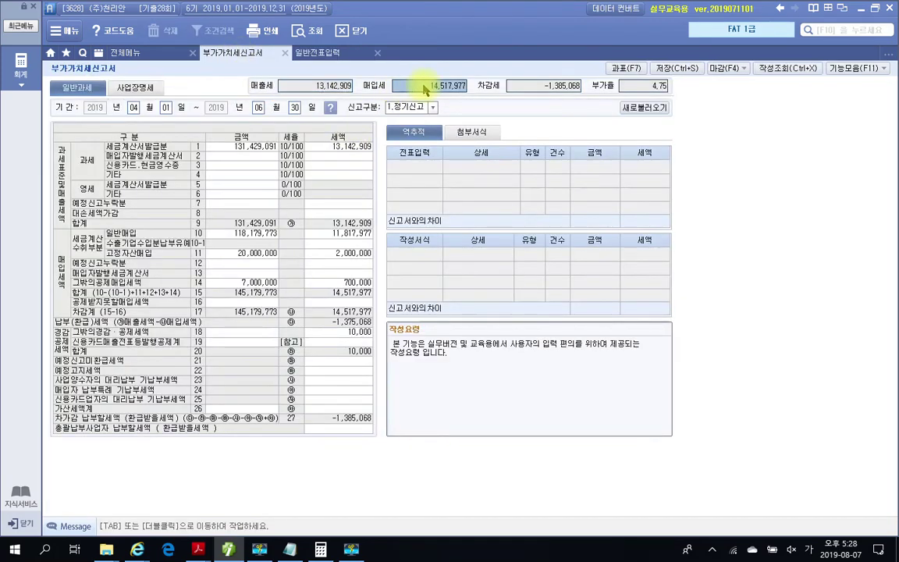
pyautogui.rightClick(424, 87)
pyautogui.click(449, 95)
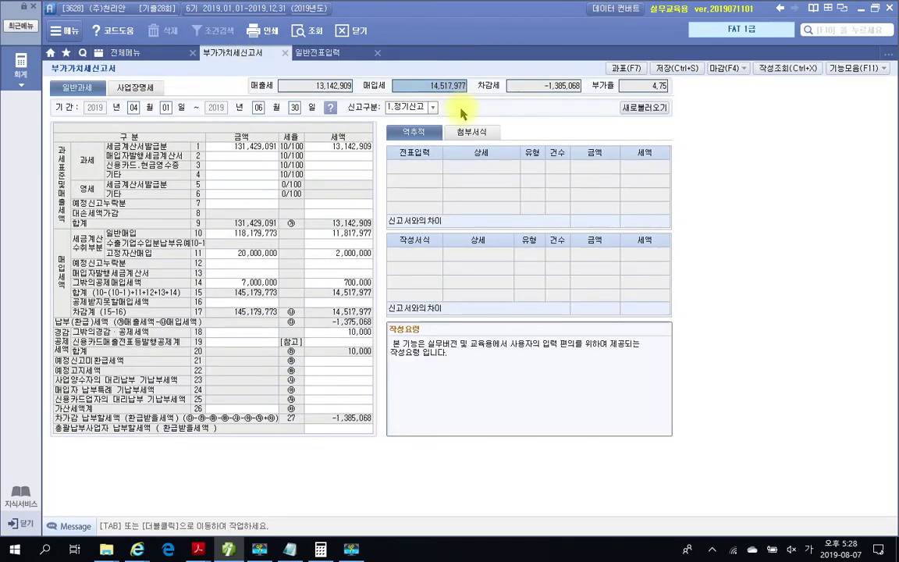
pyautogui.click(337, 56)
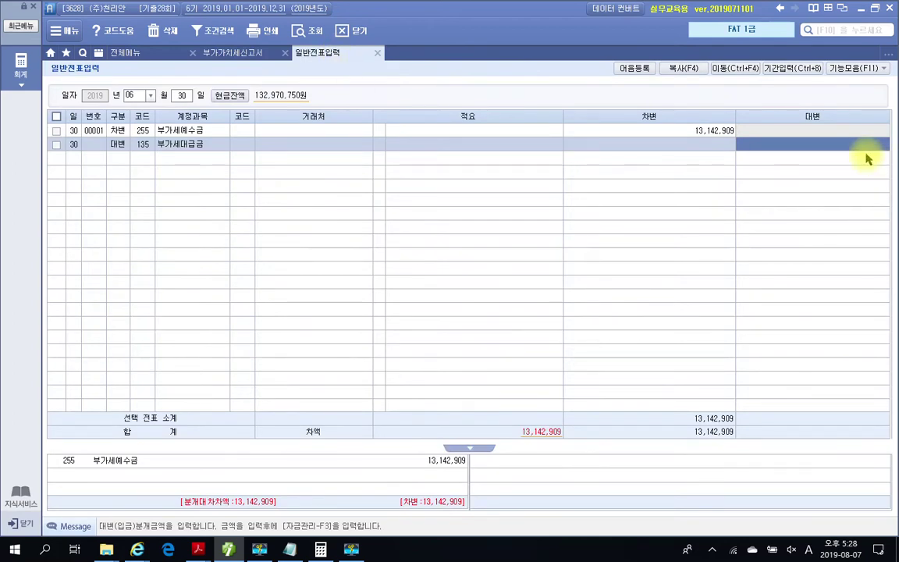
pyautogui.write('14,517,977')
pyautogui.press('Return')
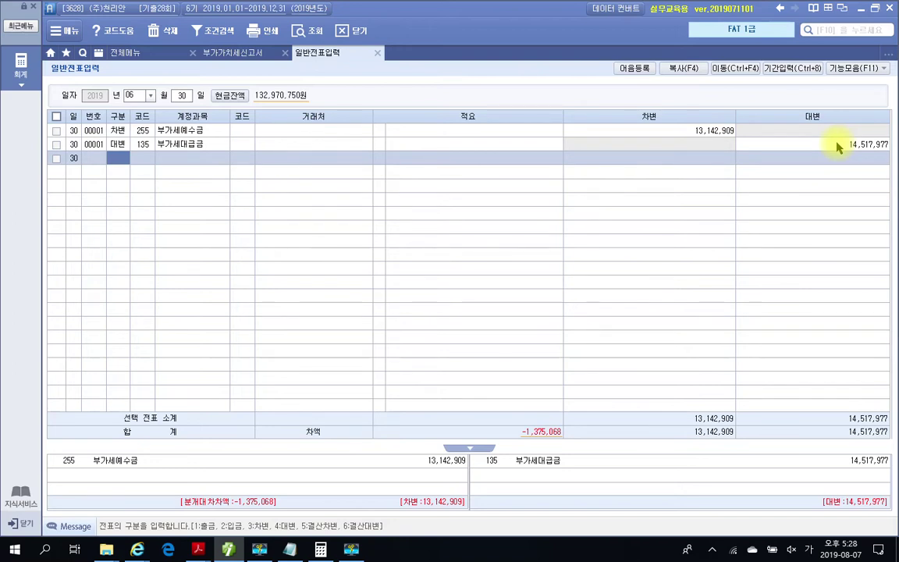
# - Add a 차변 line with account 120 미수금 and 거래처 40231 구로세무서, leaving its 적요 empty
pyautogui.write('3')
pyautogui.press('Return')
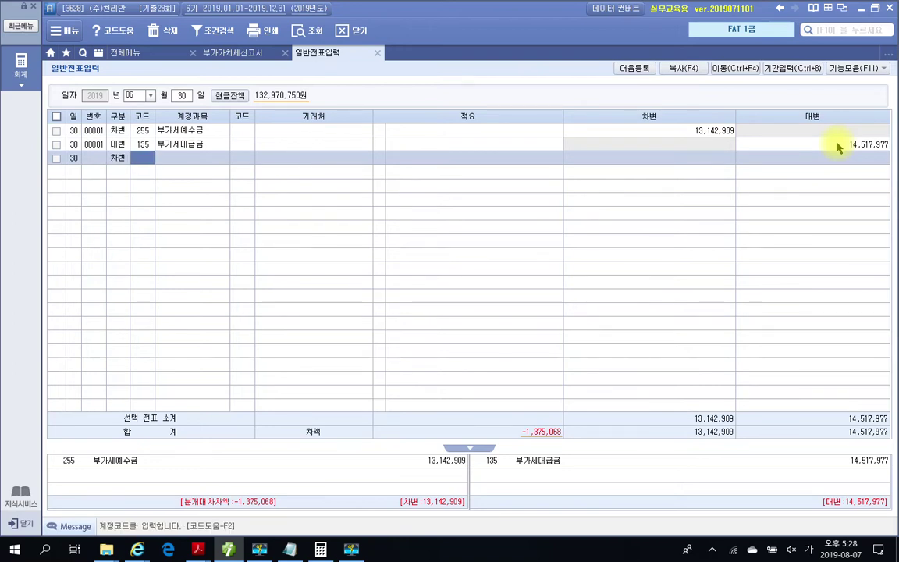
pyautogui.write('미수')
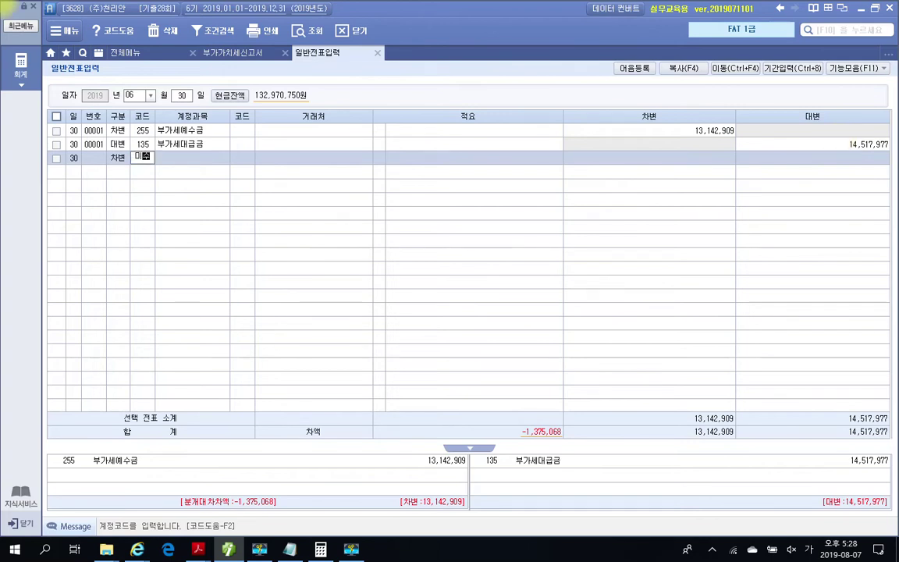
pyautogui.press('Return')
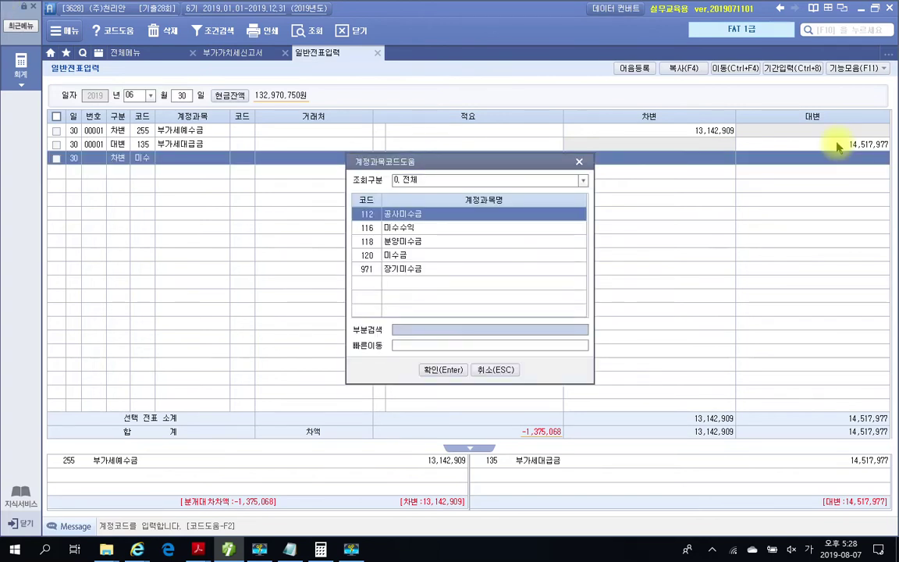
pyautogui.press('Down')
pyautogui.press('Down')
pyautogui.press('Down')
pyautogui.press('Return')
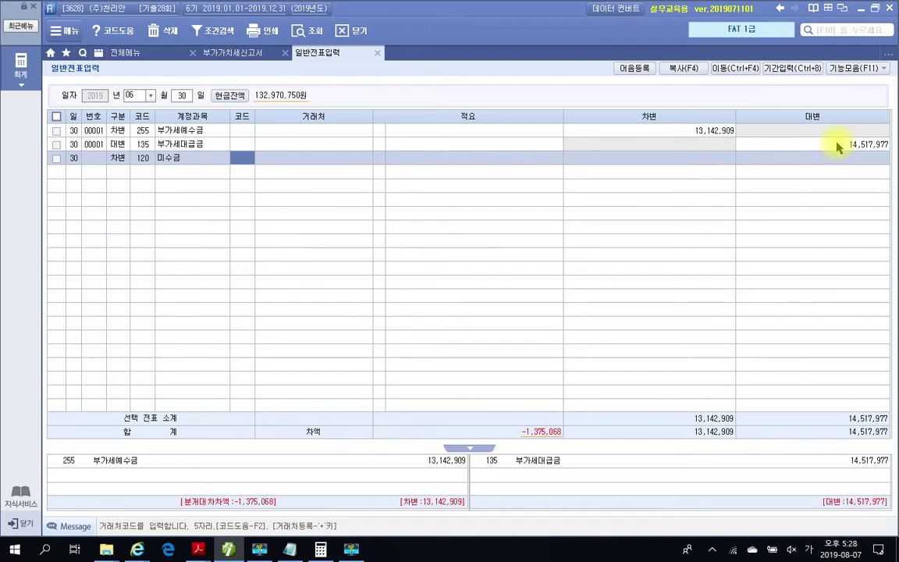
pyautogui.write('40231')
pyautogui.press('Return')
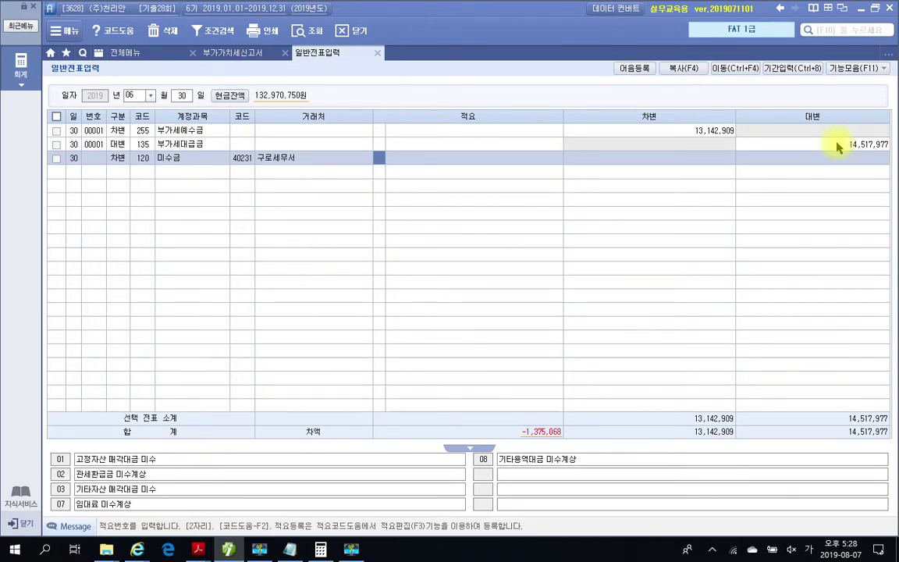
pyautogui.press('Return')
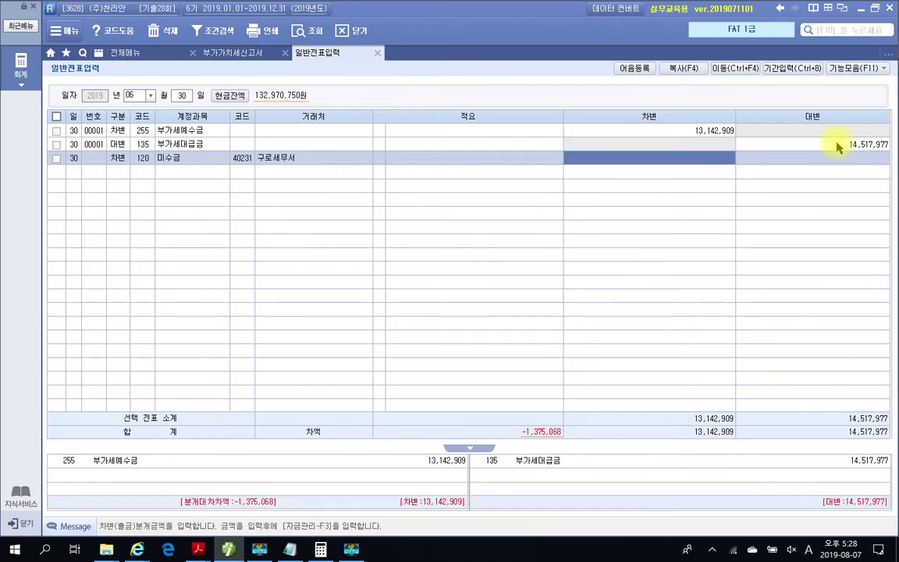
# - Copy the 차감세 amount from the VAT return and enter -1,385,068 as the debit amount of the 미수금 line
pyautogui.click(244, 55)
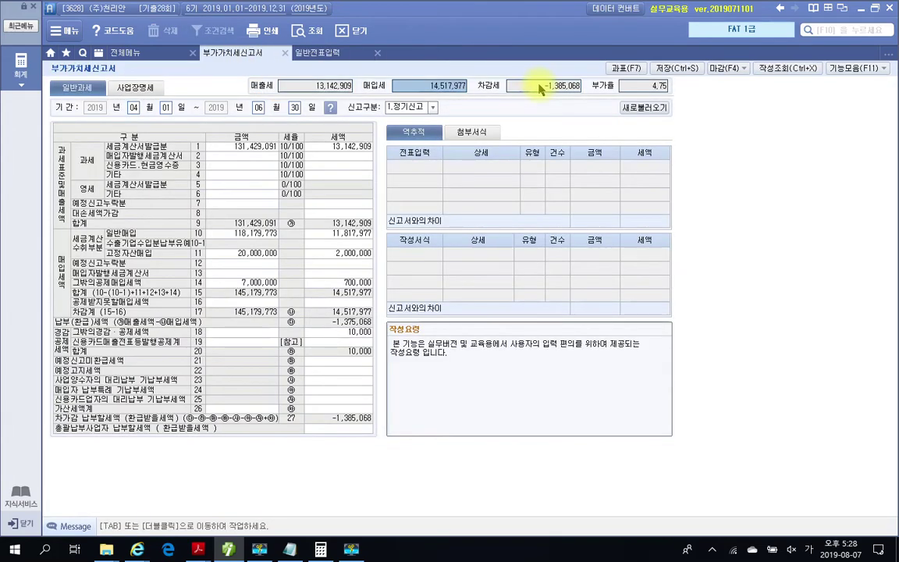
pyautogui.rightClick(539, 85)
pyautogui.click(561, 90)
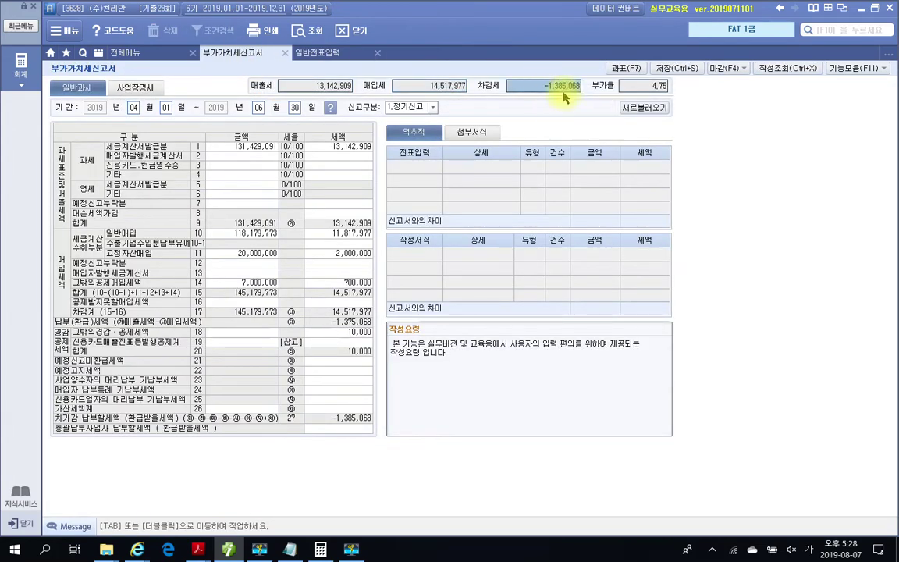
pyautogui.click(316, 51)
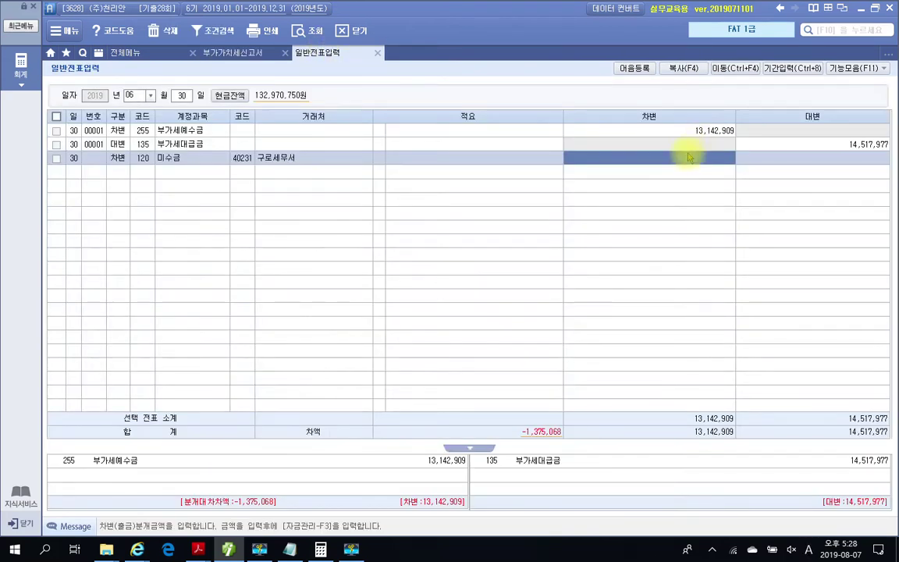
pyautogui.write('-1,385,068')
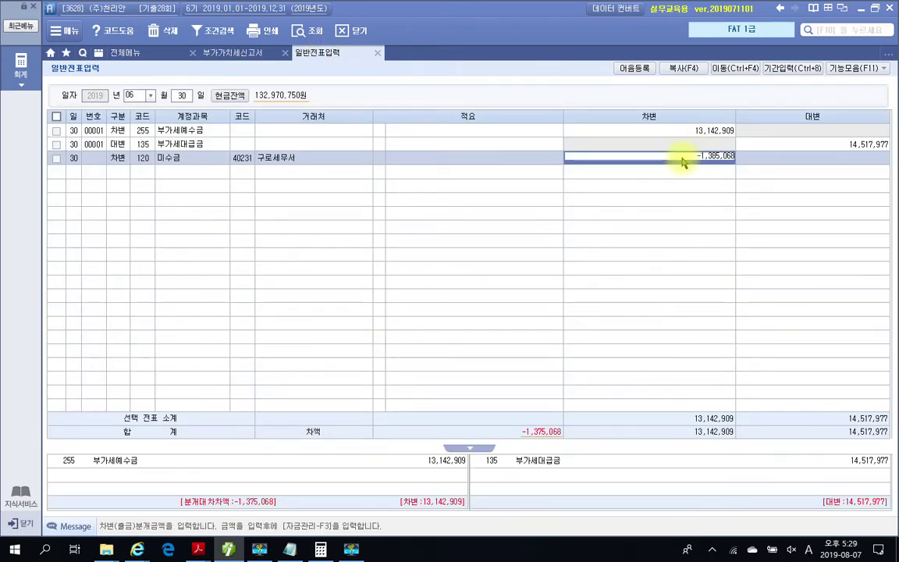
pyautogui.press('Return')
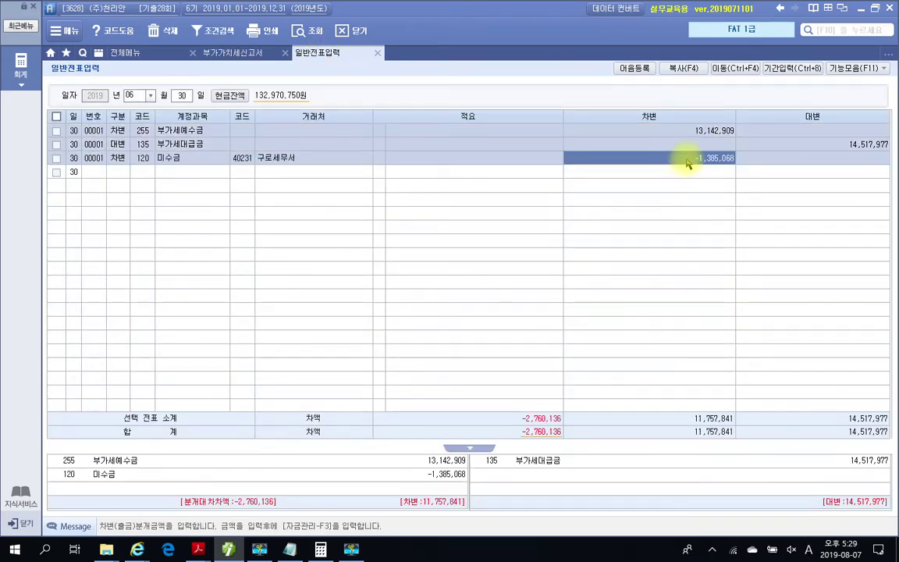
# - Remove the minus sign from the 미수금 line's debit amount, making it 1,385,068
pyautogui.click(695, 157)
pyautogui.click(694, 158)
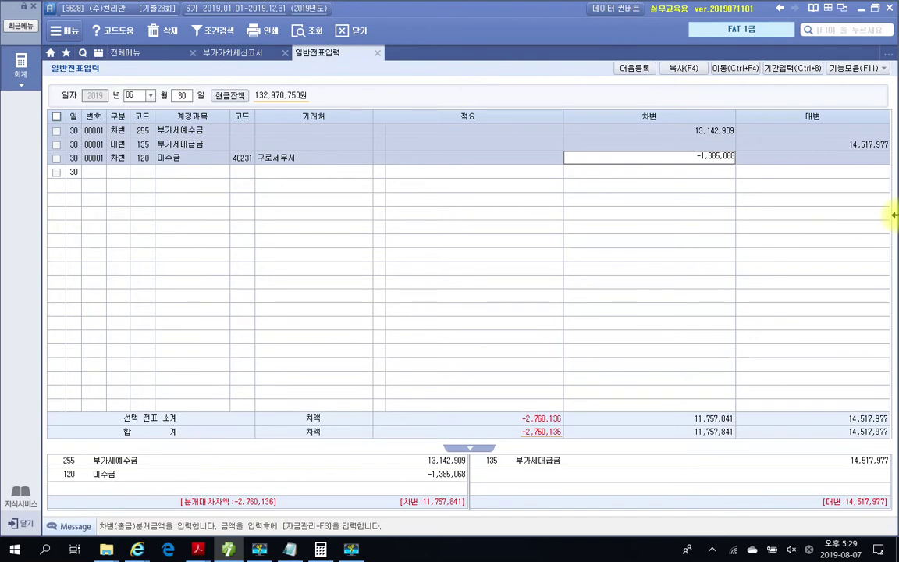
pyautogui.press('Delete')
pyautogui.press('Return')
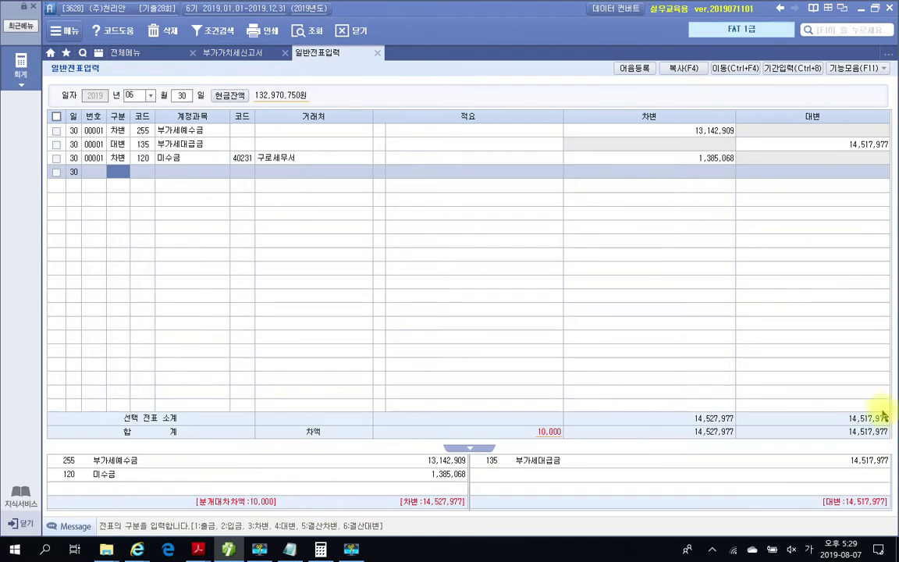
pyautogui.moveTo(508, 409); pyautogui.dragTo(579, 450)
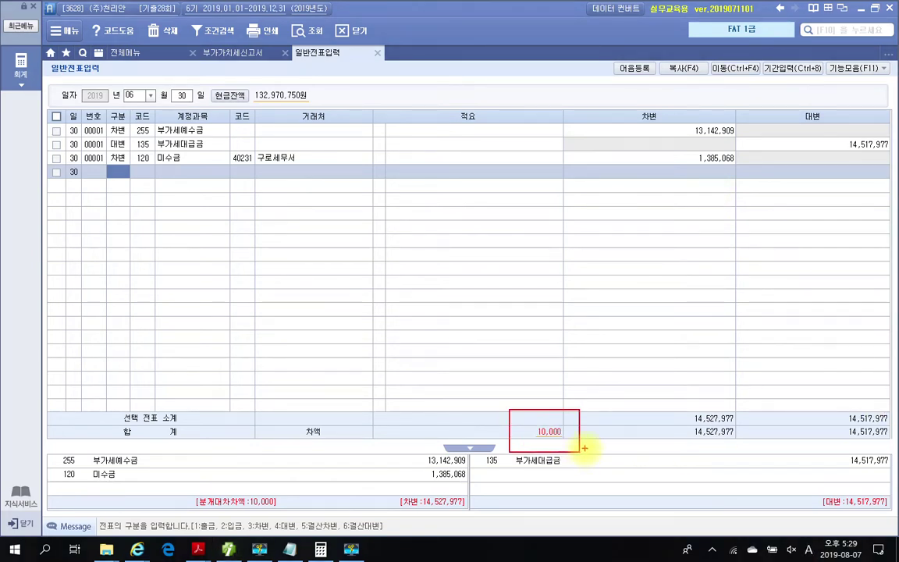
pyautogui.moveTo(108, 163); pyautogui.dragTo(128, 179)
pyautogui.press('Escape')
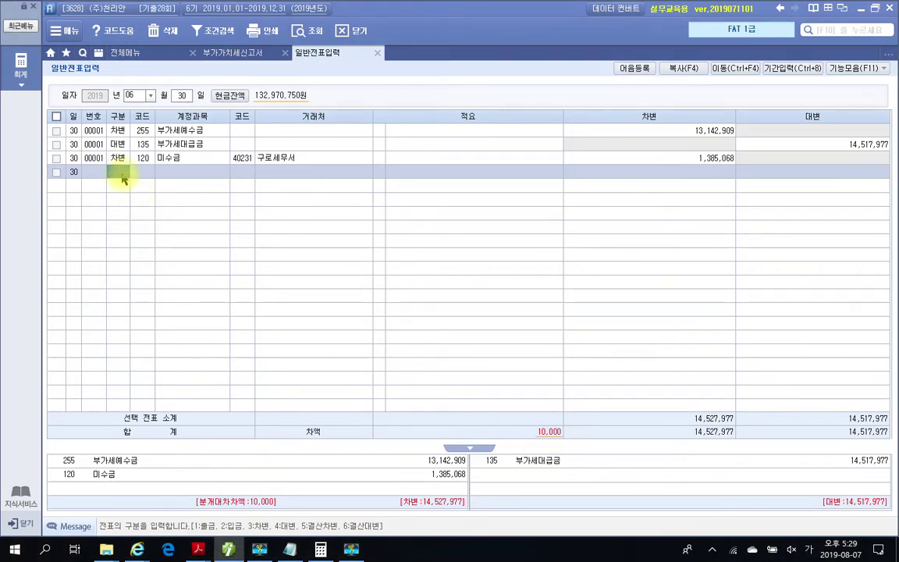
# - Add a 대변 line with account 930 잡이익 for 10,000, leaving its 거래처 and 적요 empty
pyautogui.write('4930')
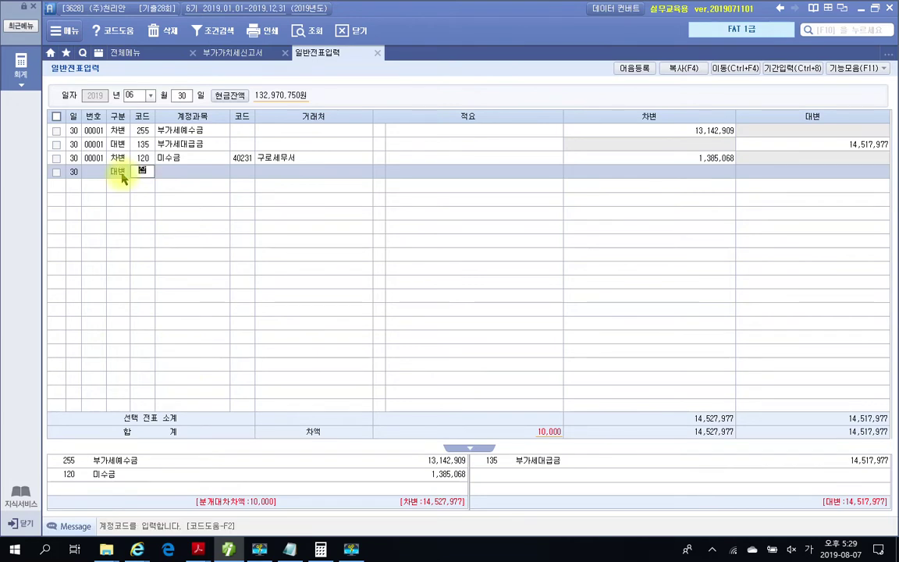
pyautogui.press('Return')
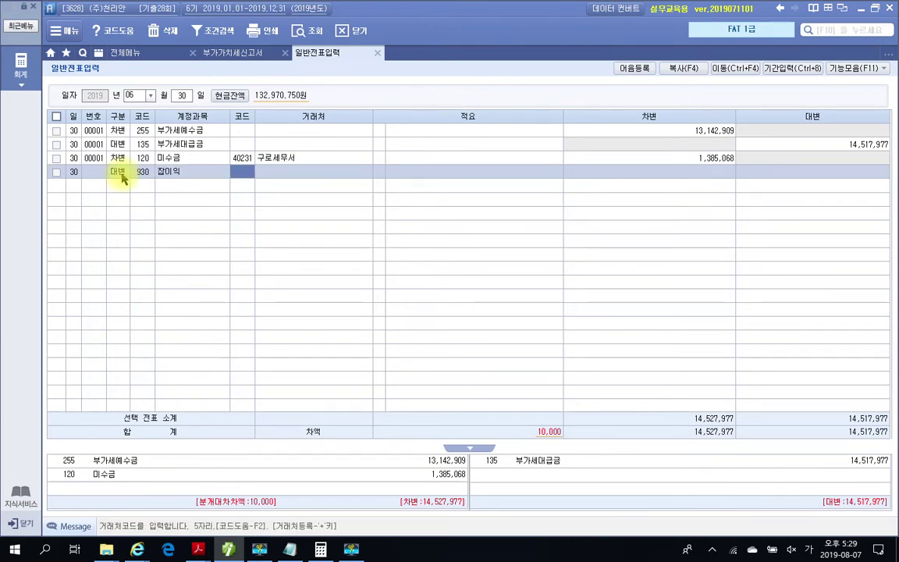
pyautogui.press('Return')
pyautogui.press('Return')
pyautogui.press('Return')
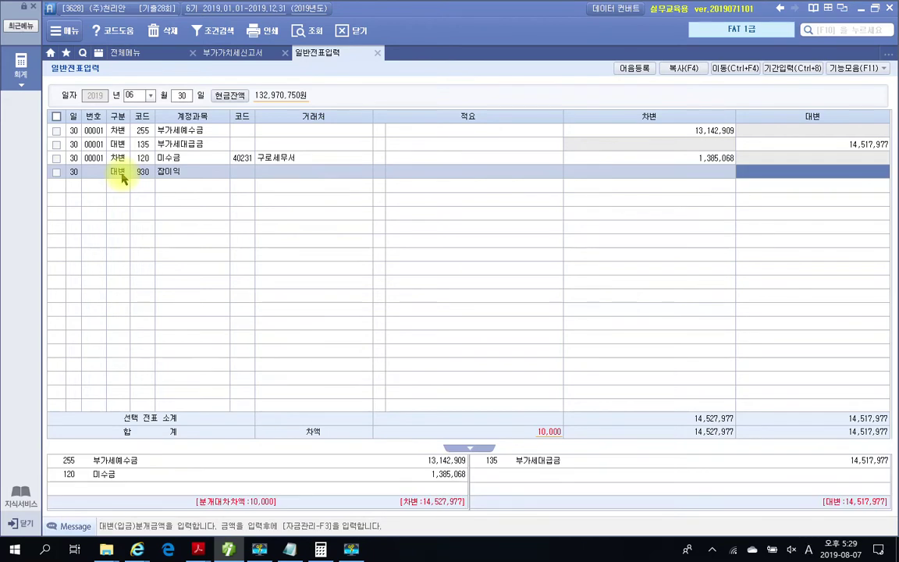
pyautogui.press('Return')
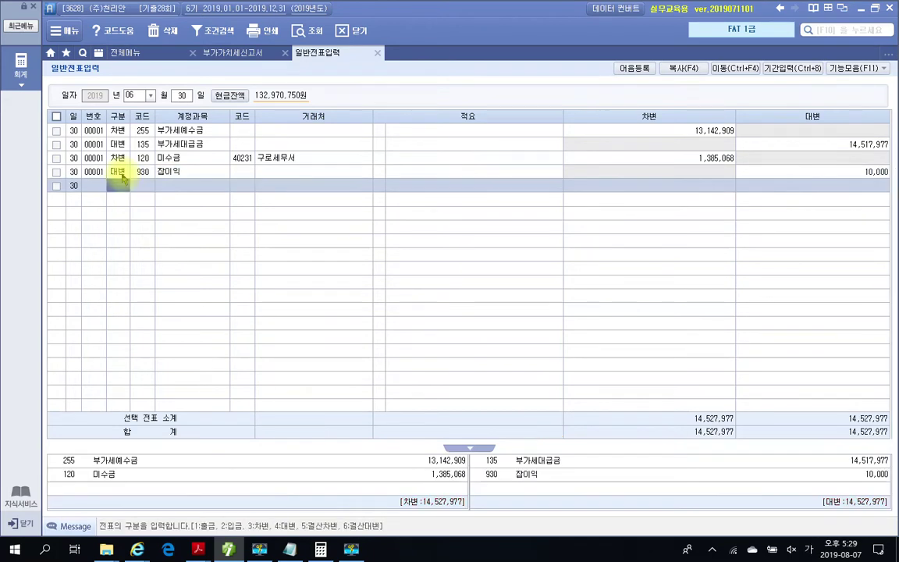
pyautogui.click(145, 172)
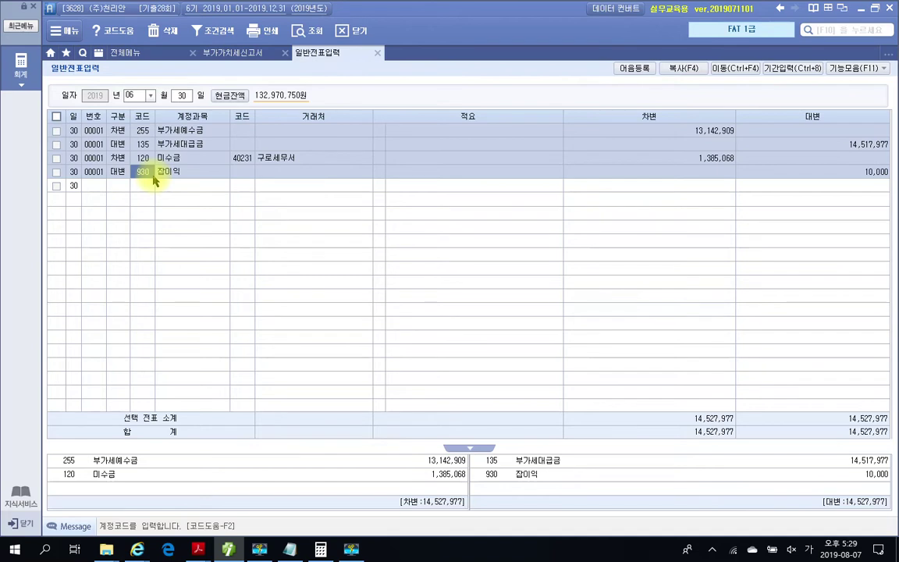
pyautogui.hotkey('ctrl', '2')
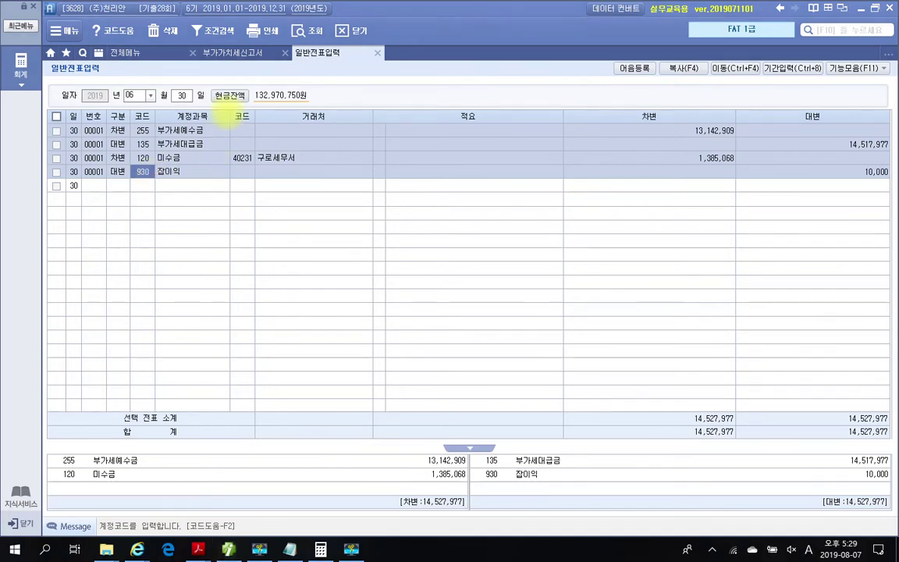
pyautogui.moveTo(37, 96)
pyautogui.mouseDown()
pyautogui.moveTo(267, 190)
pyautogui.moveTo(882, 192)
pyautogui.moveTo(897, 205)
pyautogui.mouseUp()
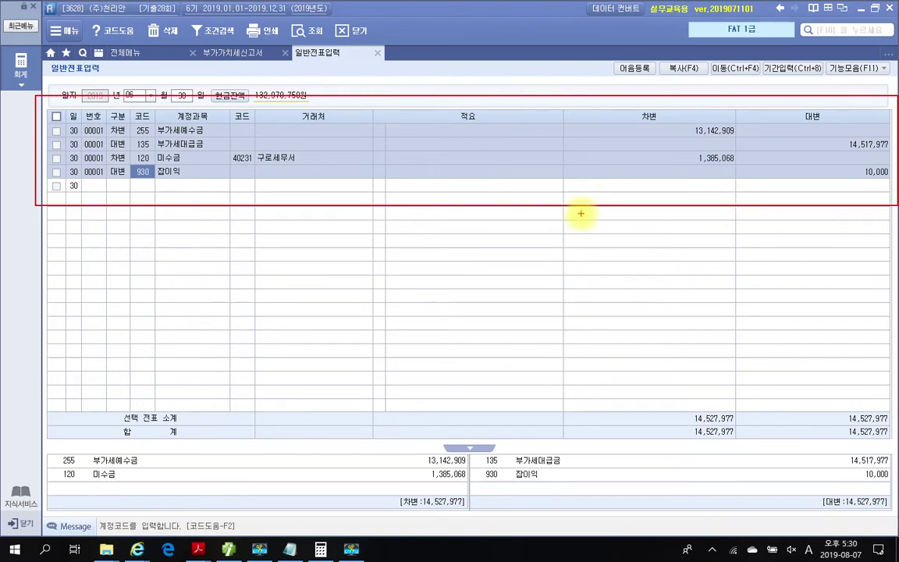
pyautogui.press('Escape')
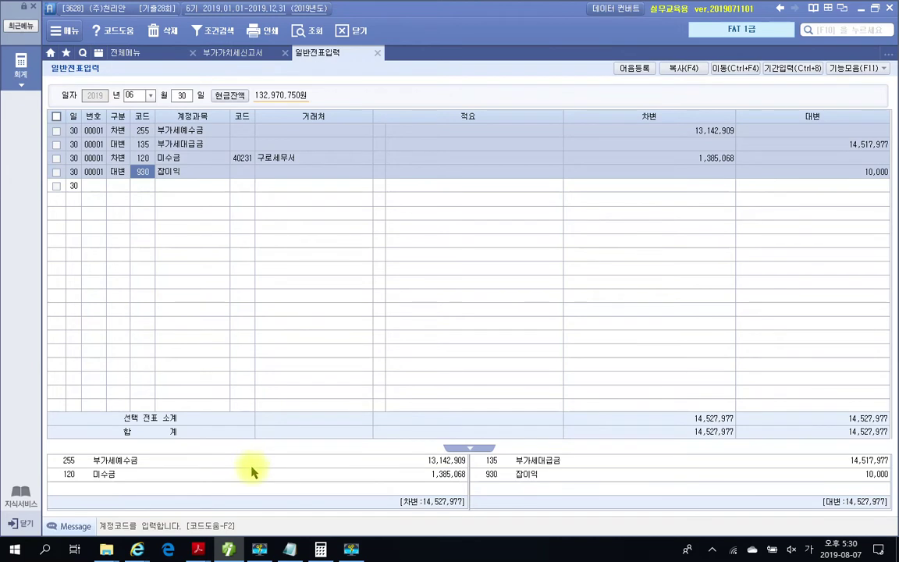
pyautogui.click(259, 549)
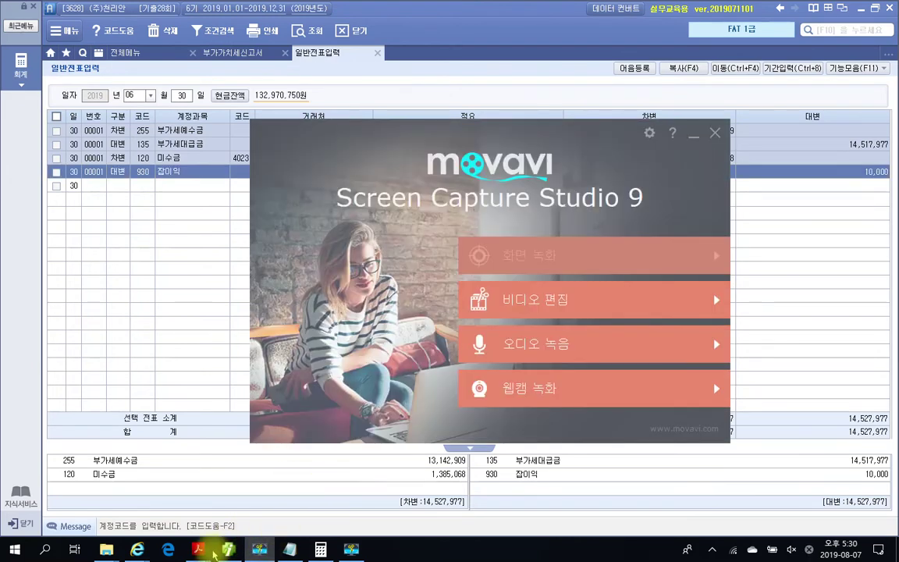
pyautogui.click(693, 131)
# - Switch to the exam PDF 04 4부 1-4장.pdf in Acrobat Reader and read 문제 4 결산, question 1 on 유동성대체(수동결산)
pyautogui.moveTo(198, 548)
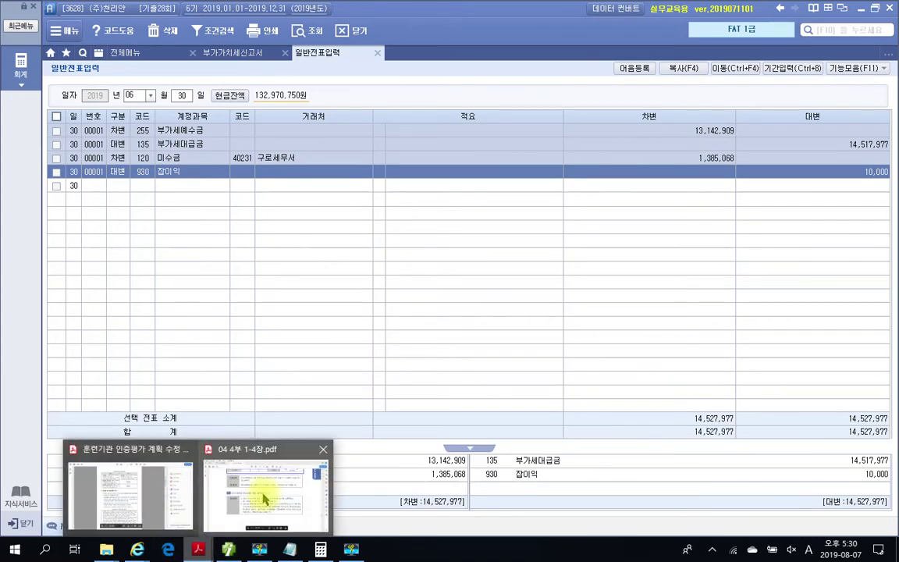
pyautogui.click(264, 499)
pyautogui.scroll(-5, 305, 344)
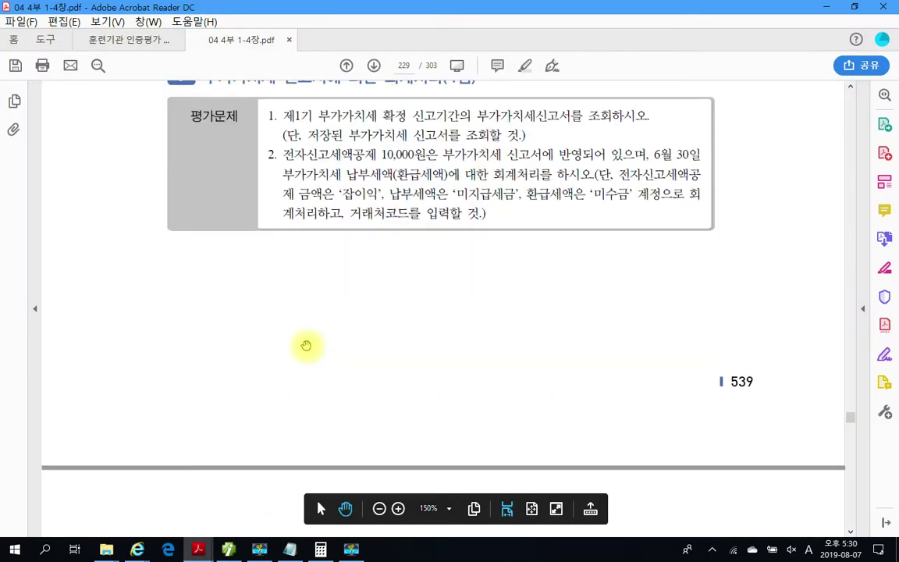
pyautogui.scroll(-5, 268, 343)
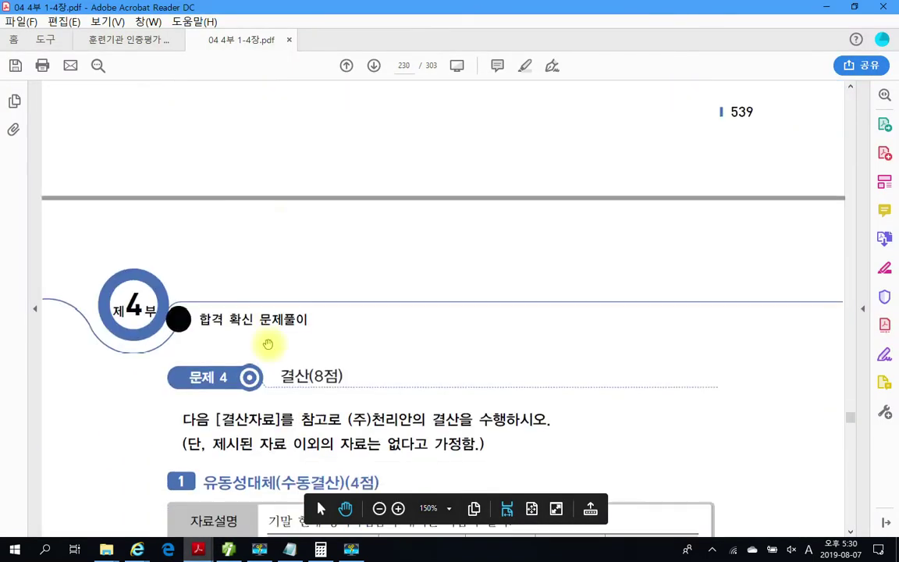
pyautogui.scroll(-5, 267, 344)
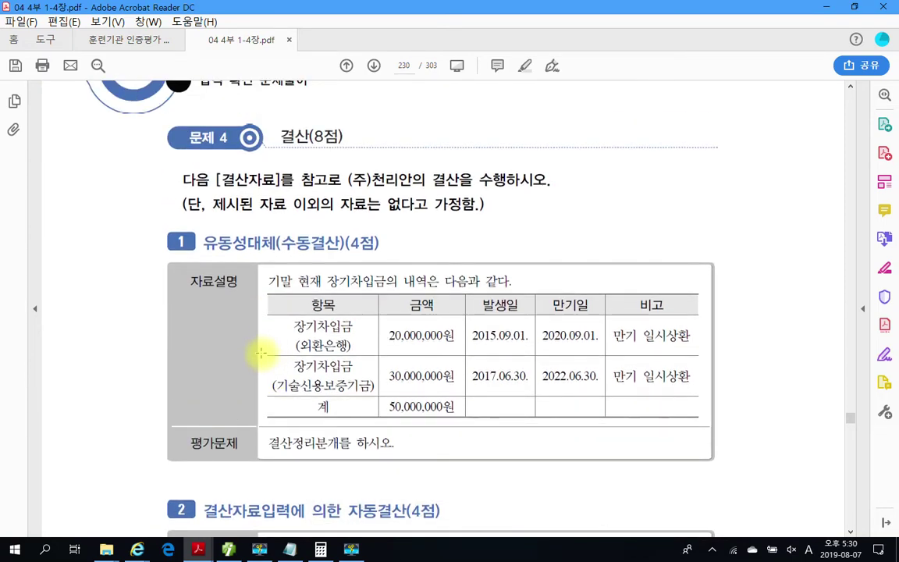
pyautogui.scroll(-2, 260, 353)
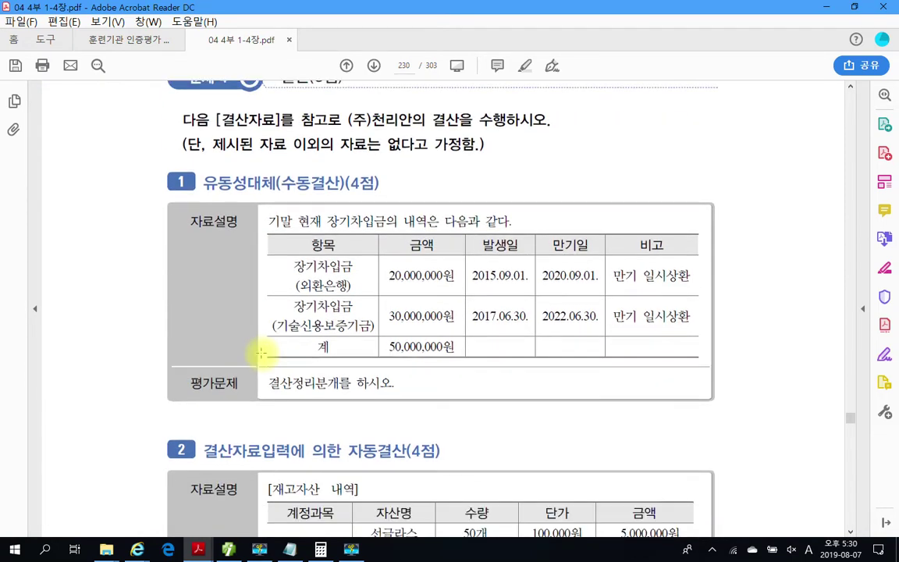
pyautogui.scroll(-1, 257, 354)
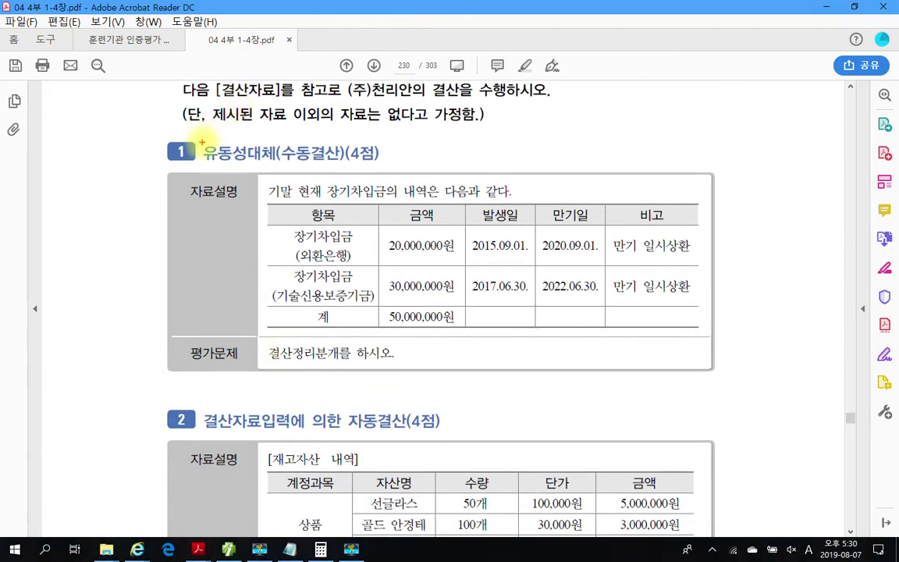
pyautogui.moveTo(200, 142); pyautogui.dragTo(385, 165)
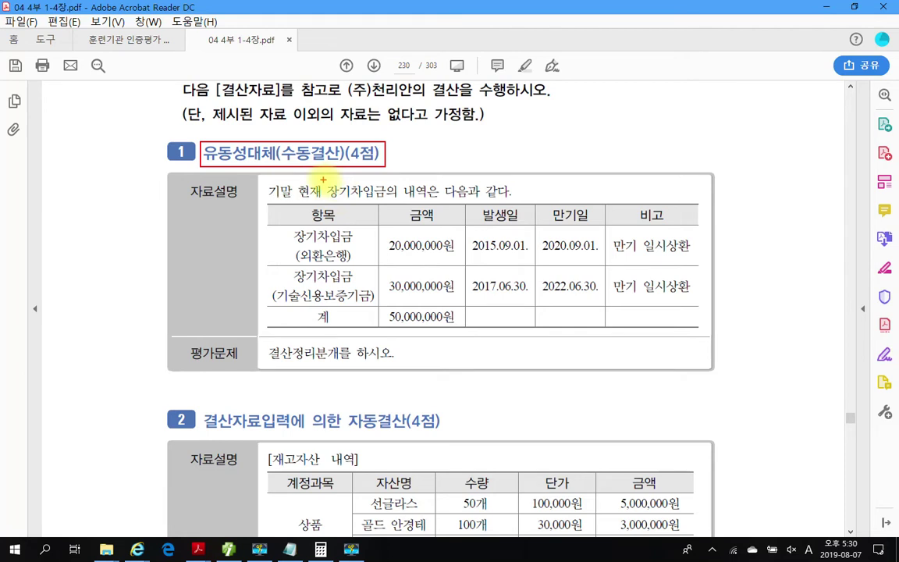
# - Examine question 1's 장기차입금 table, comparing the amounts, maturity dates and repayment terms of the 외환은행 and 기술신용보증기금 loans
pyautogui.moveTo(267, 181); pyautogui.dragTo(388, 201)
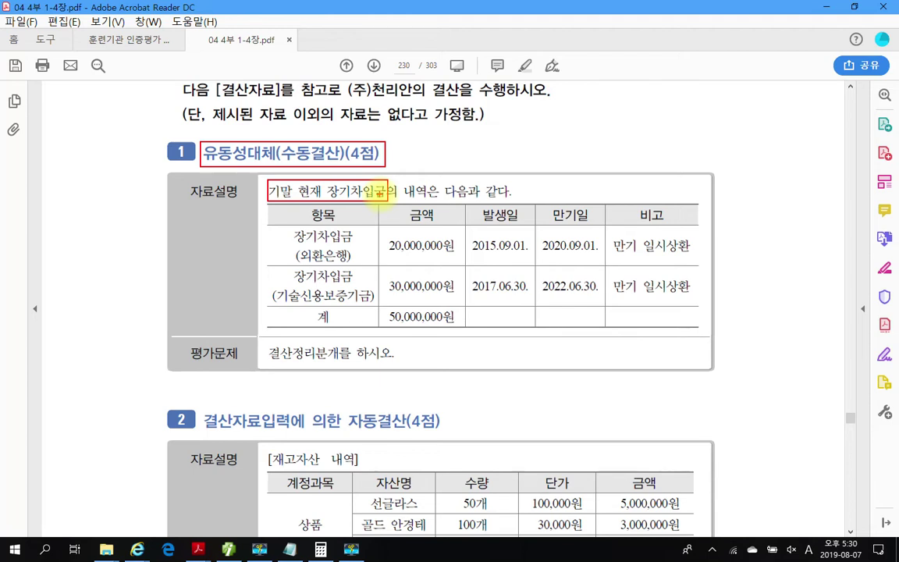
pyautogui.moveTo(316, 259)
pyautogui.mouseDown()
pyautogui.moveTo(289, 238)
pyautogui.moveTo(320, 224)
pyautogui.moveTo(335, 264)
pyautogui.mouseUp()
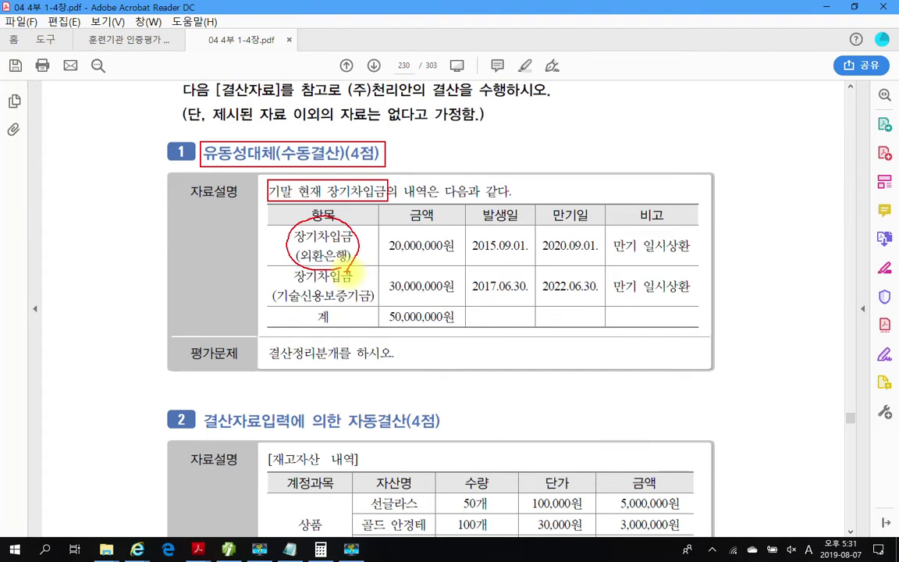
pyautogui.moveTo(542, 254); pyautogui.dragTo(598, 256)
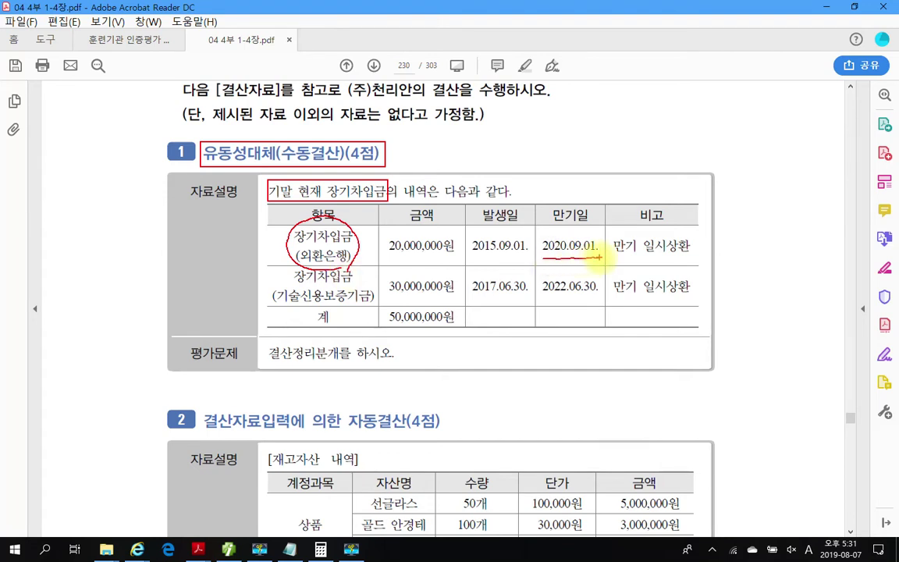
pyautogui.moveTo(613, 255); pyautogui.dragTo(696, 257)
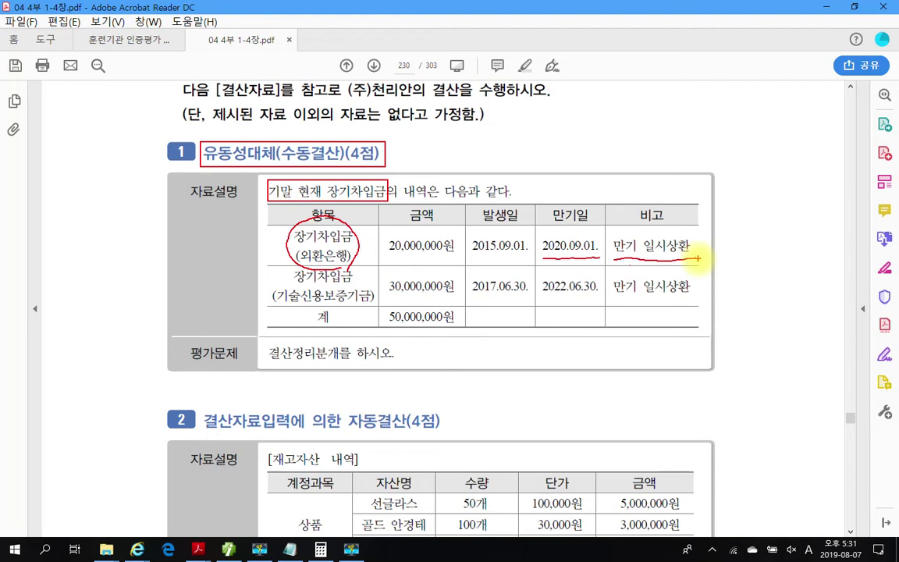
pyautogui.moveTo(406, 242); pyautogui.dragTo(447, 275)
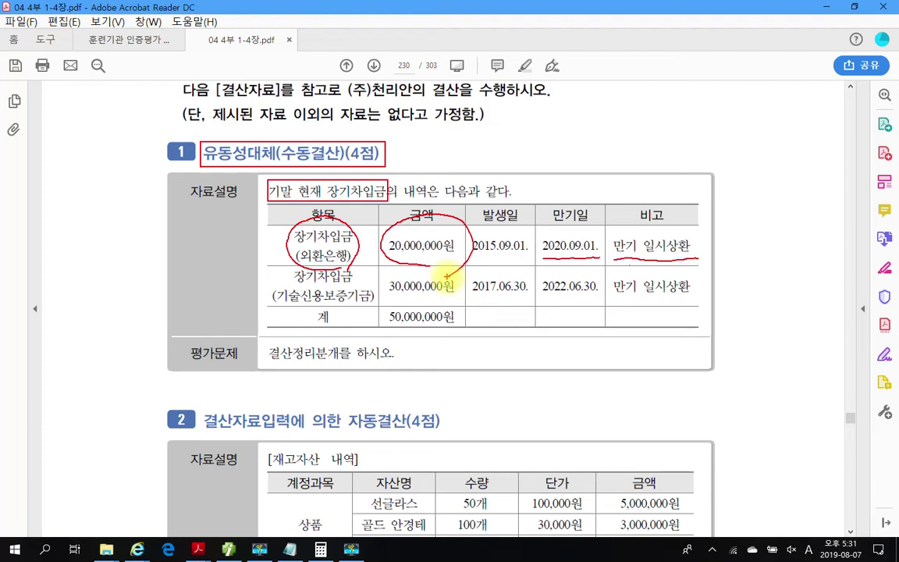
pyautogui.moveTo(537, 294); pyautogui.dragTo(607, 294)
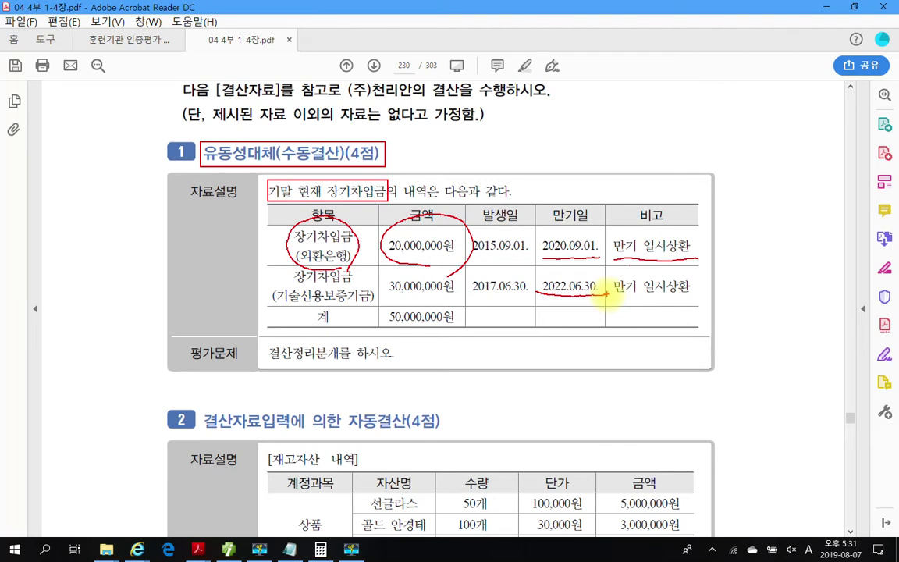
pyautogui.moveTo(222, 92); pyautogui.dragTo(267, 100)
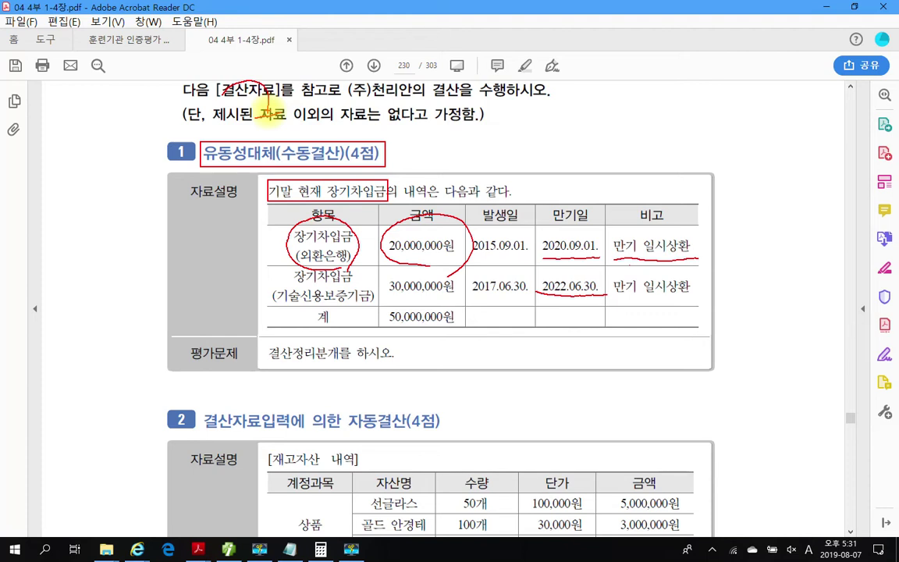
pyautogui.moveTo(444, 271); pyautogui.dragTo(412, 298)
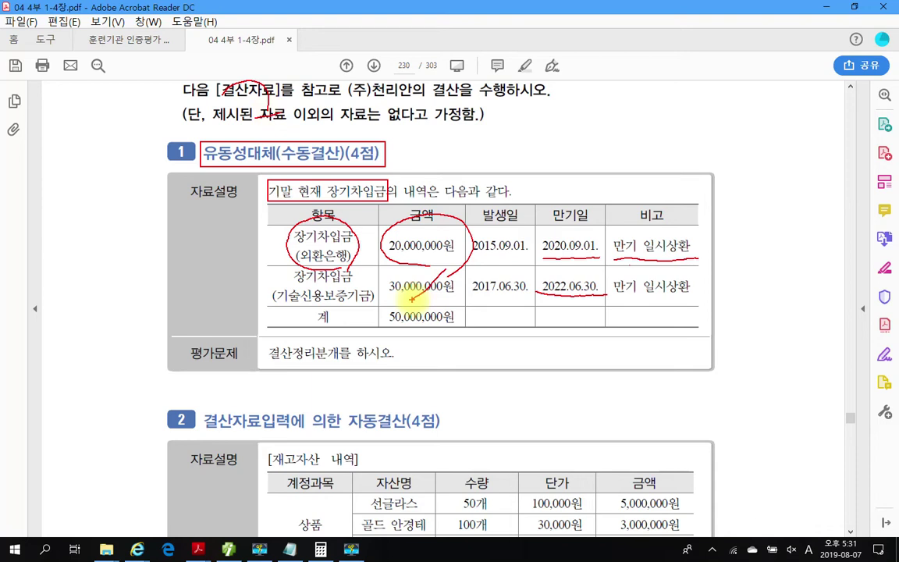
pyautogui.moveTo(406, 264); pyautogui.dragTo(446, 295)
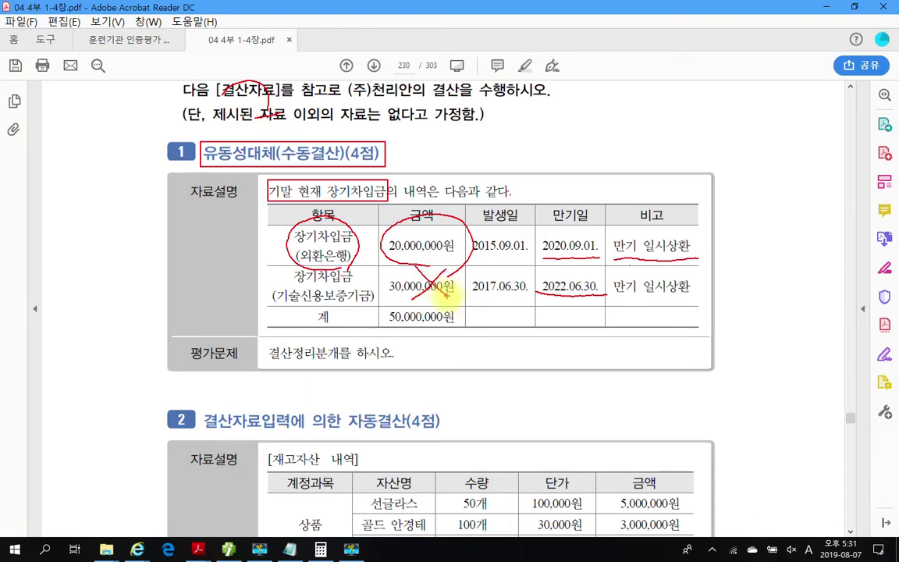
# - Work out the 차변 and 대변 accounts for question 1's 유동성대체 entry on the 외환은행 loan
pyautogui.moveTo(281, 244); pyautogui.dragTo(363, 243)
pyautogui.moveTo(239, 221)
pyautogui.mouseDown()
pyautogui.moveTo(218, 249)
pyautogui.moveTo(250, 241)
pyautogui.moveTo(252, 265)
pyautogui.mouseUp()
pyautogui.moveTo(503, 156)
pyautogui.mouseDown()
pyautogui.moveTo(529, 174)
pyautogui.moveTo(534, 156)
pyautogui.moveTo(544, 178)
pyautogui.mouseUp()
pyautogui.moveTo(551, 126); pyautogui.dragTo(551, 187)
pyautogui.moveTo(591, 117); pyautogui.dragTo(589, 119)
pyautogui.moveTo(570, 160)
pyautogui.mouseDown()
pyautogui.moveTo(608, 140)
pyautogui.moveTo(588, 180)
pyautogui.mouseUp()
pyautogui.moveTo(603, 146); pyautogui.dragTo(604, 180)
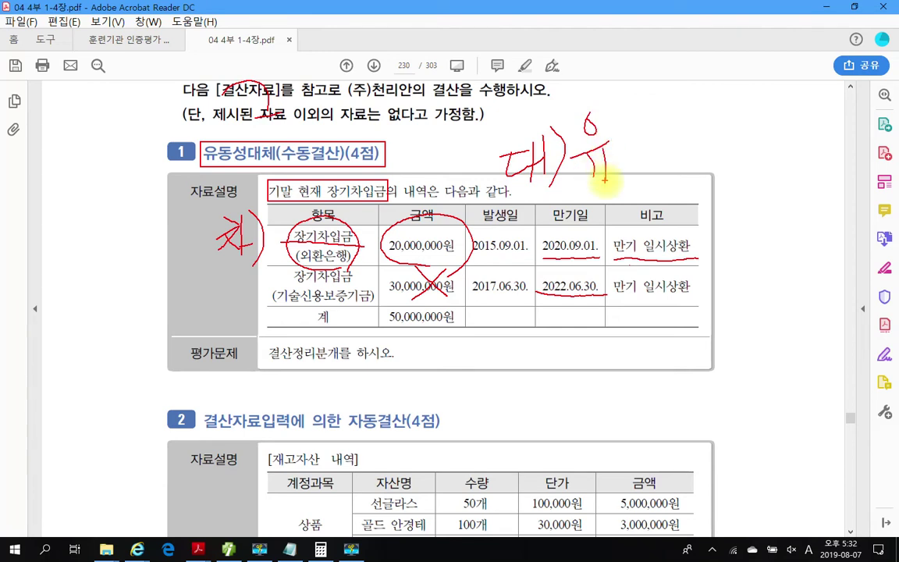
pyautogui.moveTo(644, 117)
pyautogui.mouseDown()
pyautogui.moveTo(630, 137)
pyautogui.moveTo(651, 155)
pyautogui.moveTo(642, 167)
pyautogui.moveTo(680, 124)
pyautogui.mouseUp()
pyautogui.moveTo(681, 96); pyautogui.dragTo(677, 158)
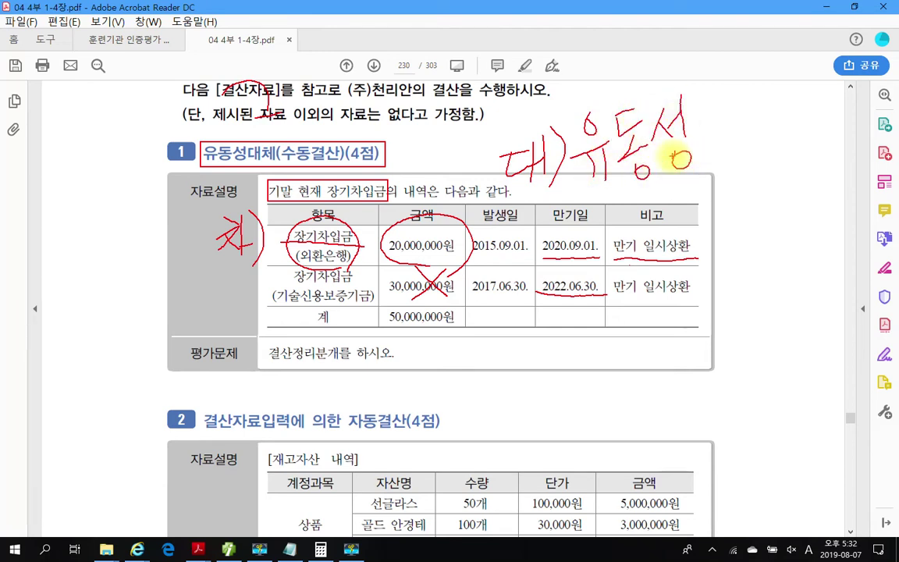
pyautogui.moveTo(699, 119)
pyautogui.mouseDown()
pyautogui.moveTo(701, 142)
pyautogui.moveTo(722, 135)
pyautogui.mouseUp()
pyautogui.moveTo(745, 93); pyautogui.dragTo(747, 136)
pyautogui.moveTo(748, 113)
pyautogui.mouseDown()
pyautogui.moveTo(755, 110)
pyautogui.moveTo(748, 144)
pyautogui.moveTo(770, 134)
pyautogui.mouseUp()
pyautogui.moveTo(782, 85); pyautogui.dragTo(784, 143)
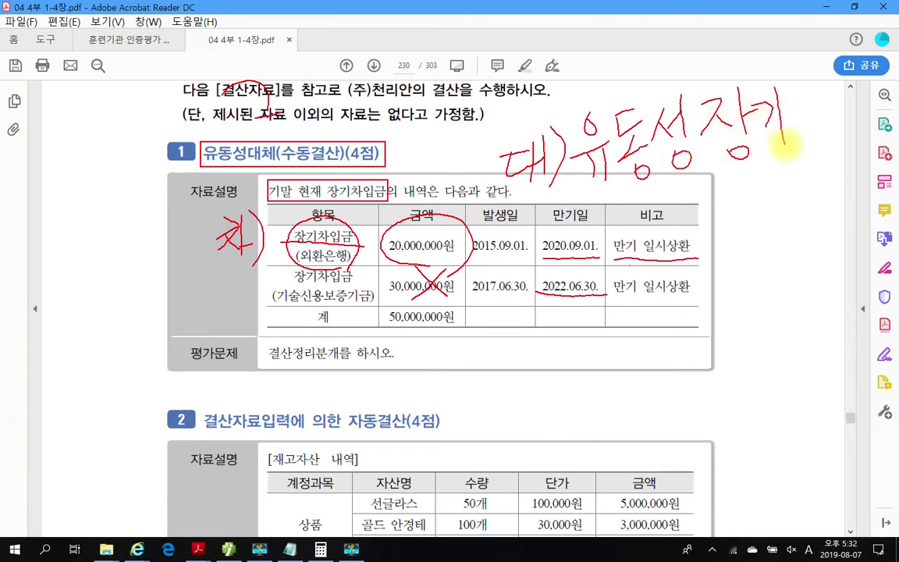
pyautogui.moveTo(809, 75); pyautogui.dragTo(812, 102)
pyautogui.moveTo(797, 99); pyautogui.dragTo(814, 93)
pyautogui.moveTo(793, 124); pyautogui.dragTo(826, 114)
pyautogui.moveTo(812, 119); pyautogui.dragTo(814, 142)
pyautogui.moveTo(828, 96); pyautogui.dragTo(834, 102)
pyautogui.moveTo(825, 110)
pyautogui.mouseDown()
pyautogui.moveTo(837, 103)
pyautogui.moveTo(820, 121)
pyautogui.mouseUp()
pyautogui.moveTo(827, 116); pyautogui.dragTo(841, 123)
pyautogui.moveTo(846, 82); pyautogui.dragTo(846, 175)
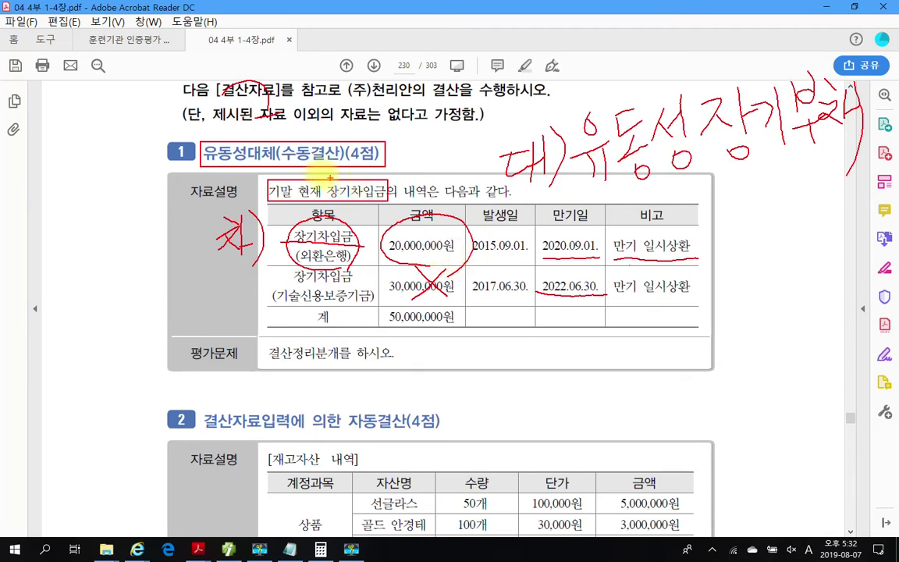
pyautogui.moveTo(275, 163); pyautogui.dragTo(353, 148)
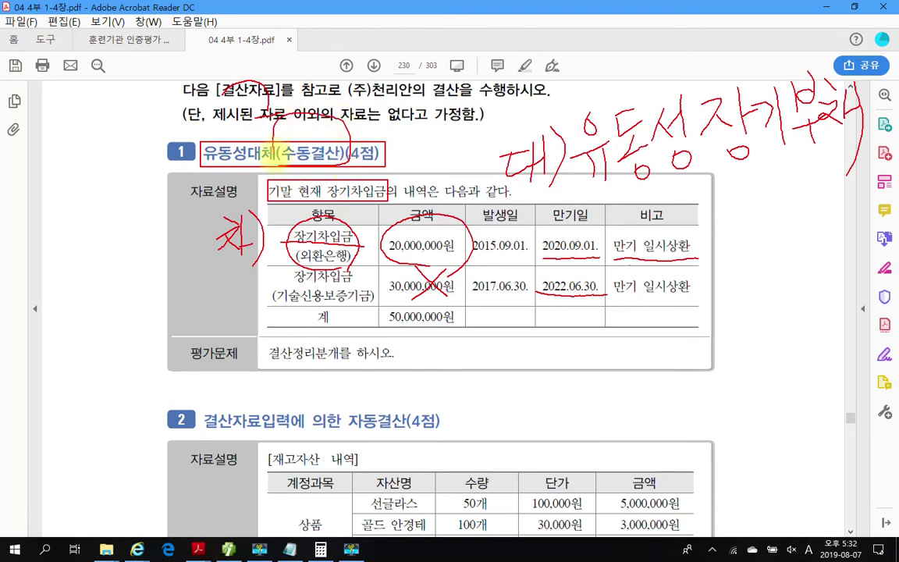
pyautogui.press('Escape')
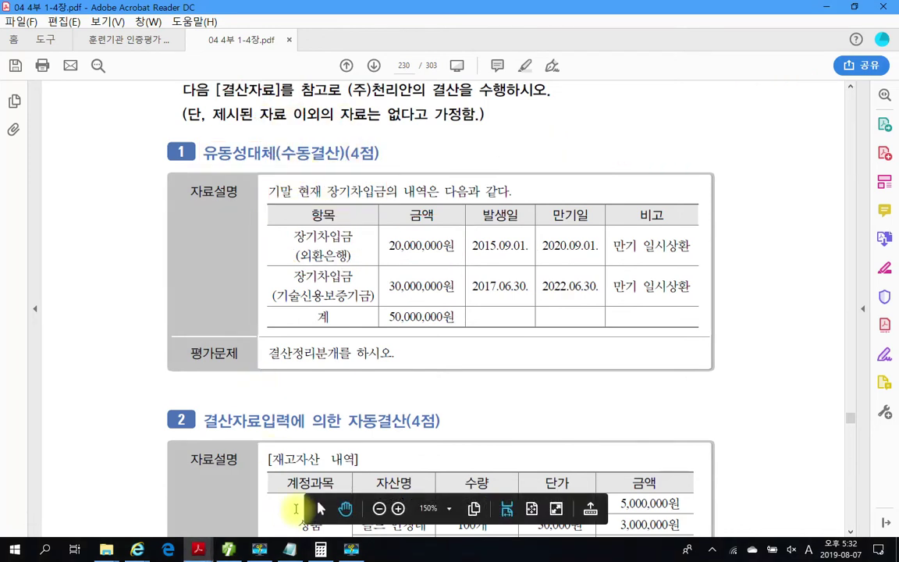
# - Switch to 일반전표입력 in the accounting program and set the voucher date to December 31
pyautogui.click(226, 550)
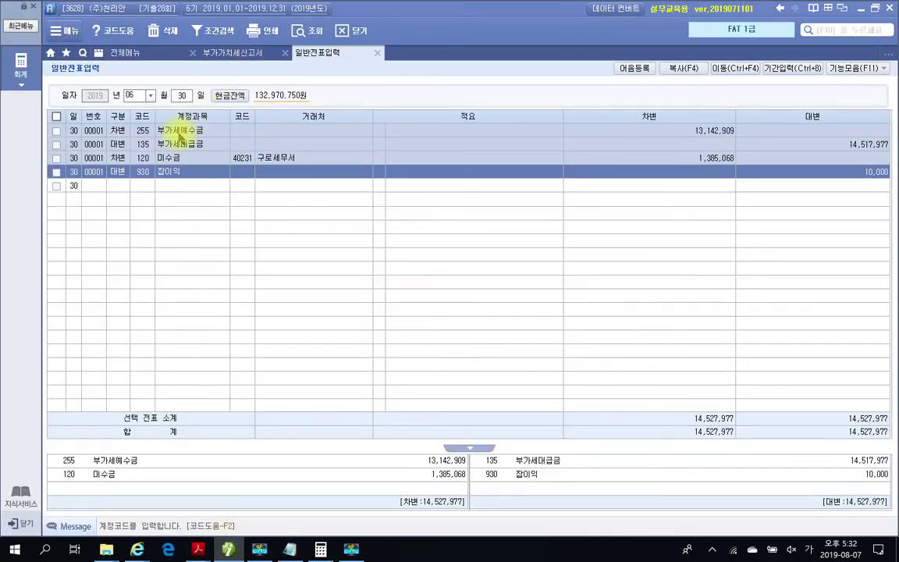
pyautogui.click(130, 95)
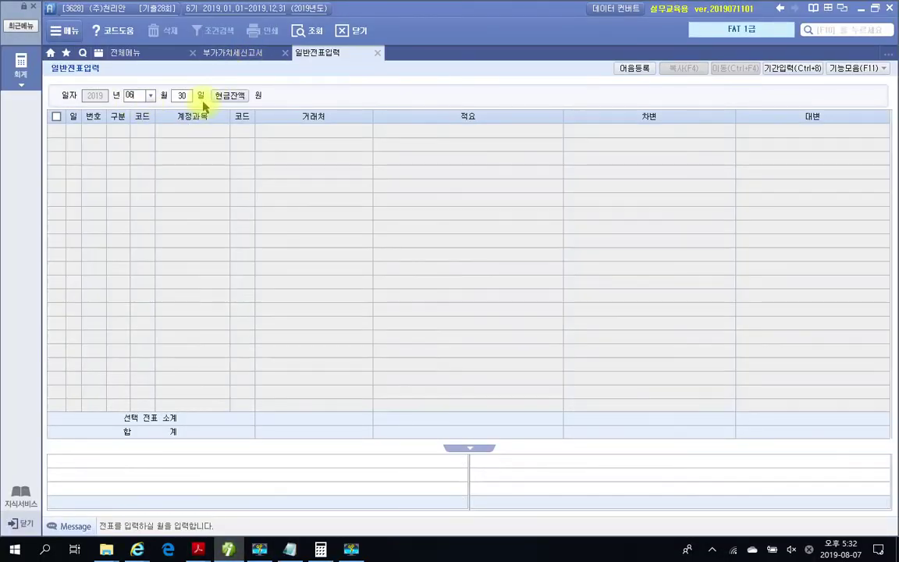
pyautogui.click(152, 95)
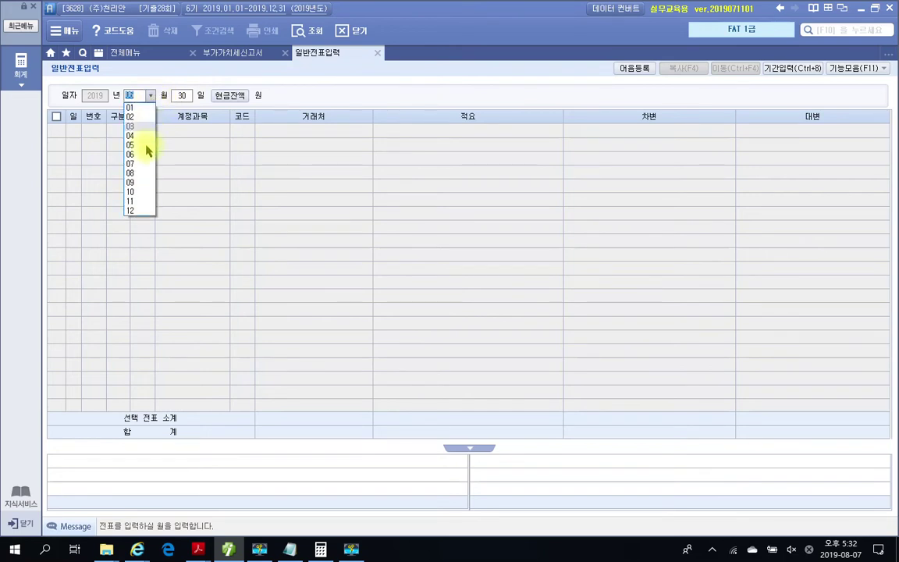
pyautogui.click(140, 197)
pyautogui.write('31')
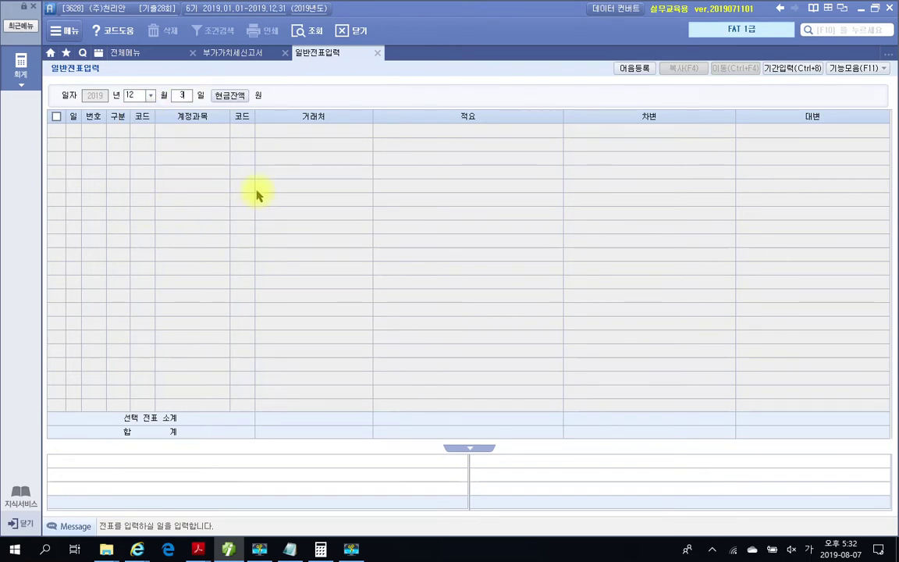
pyautogui.press('Return')
# - Start a 차변 line for December 31 with account 293 장기차입금
pyautogui.write('3')
pyautogui.press('Return')
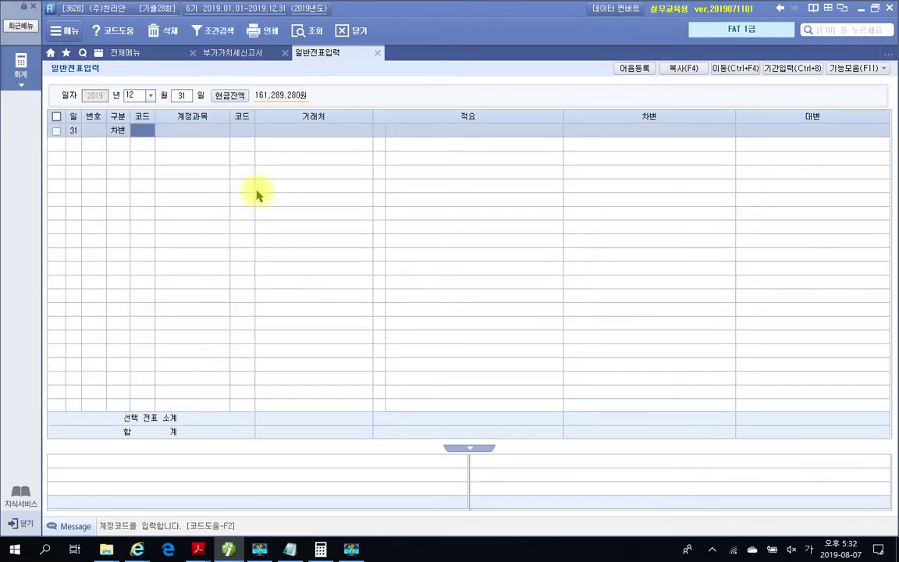
pyautogui.write('장기')
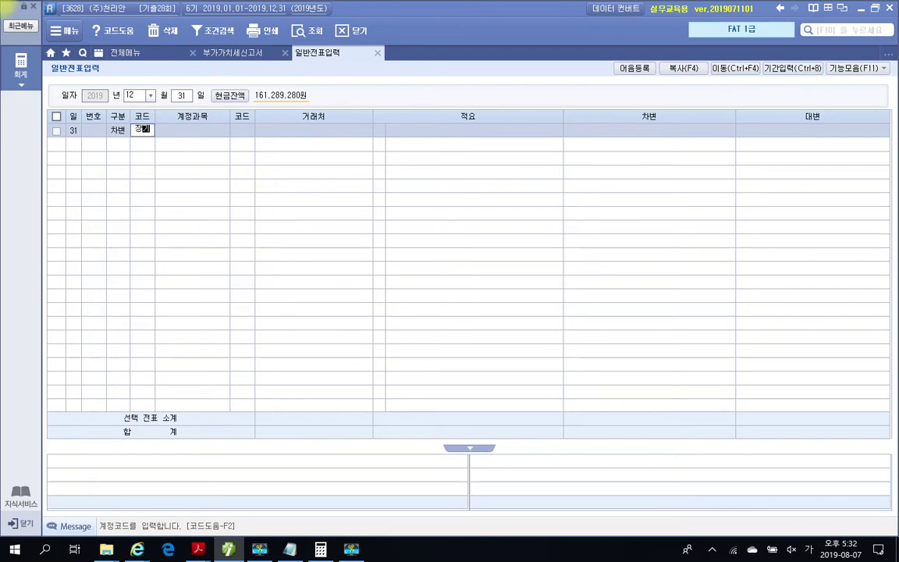
pyautogui.press('Return')
pyautogui.press('Down')
pyautogui.press('Down')
pyautogui.press('Down')
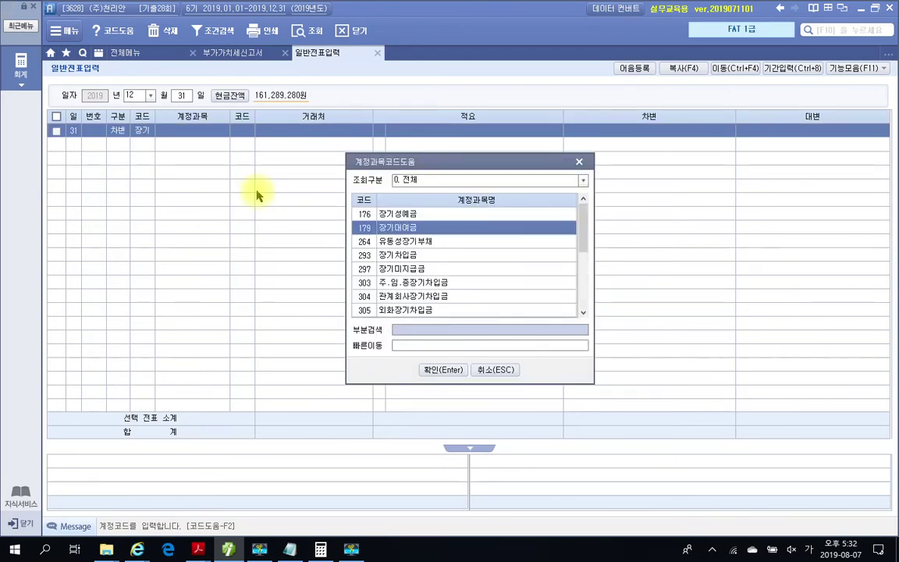
pyautogui.press('Return')
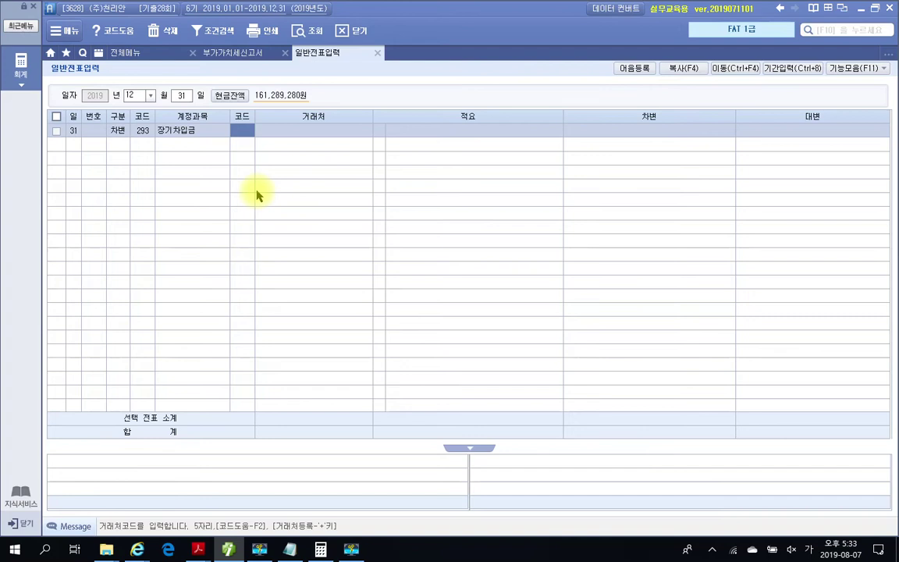
# - Set the 장기차입금 line's 거래처 to 98500 외환은행(차입), leave 적요 empty and enter a debit of 20,000,000
pyautogui.write('98500')
pyautogui.press('Return')
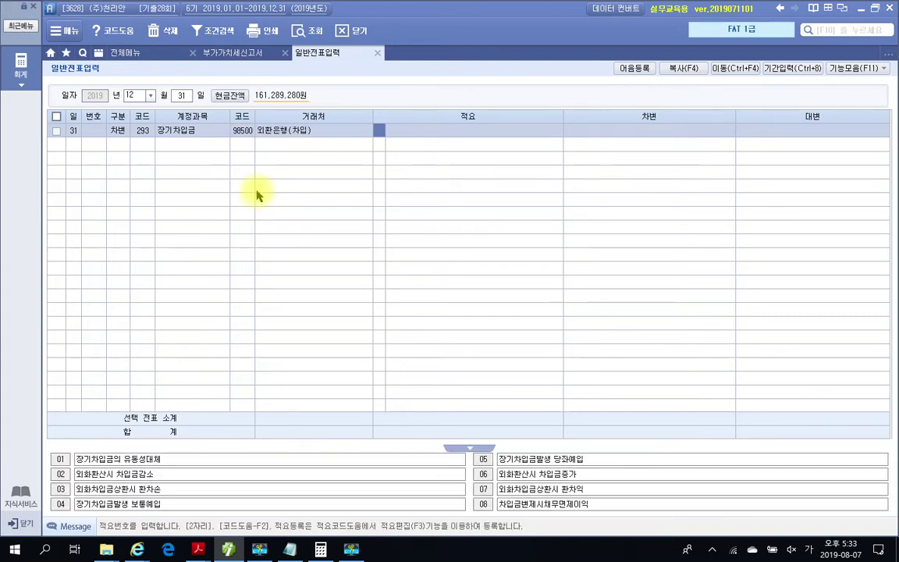
pyautogui.press('Return')
pyautogui.press('Return')
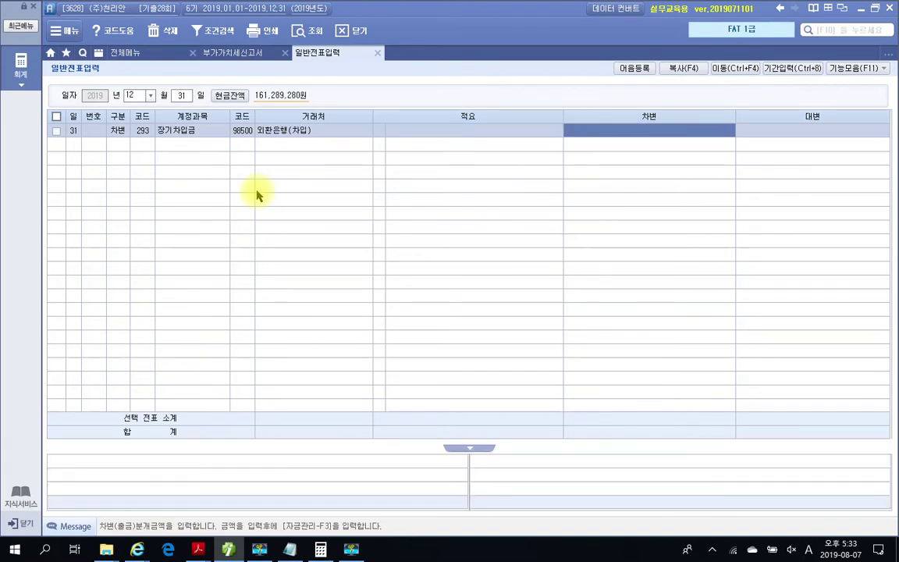
pyautogui.write('20000000')
pyautogui.press('Return')
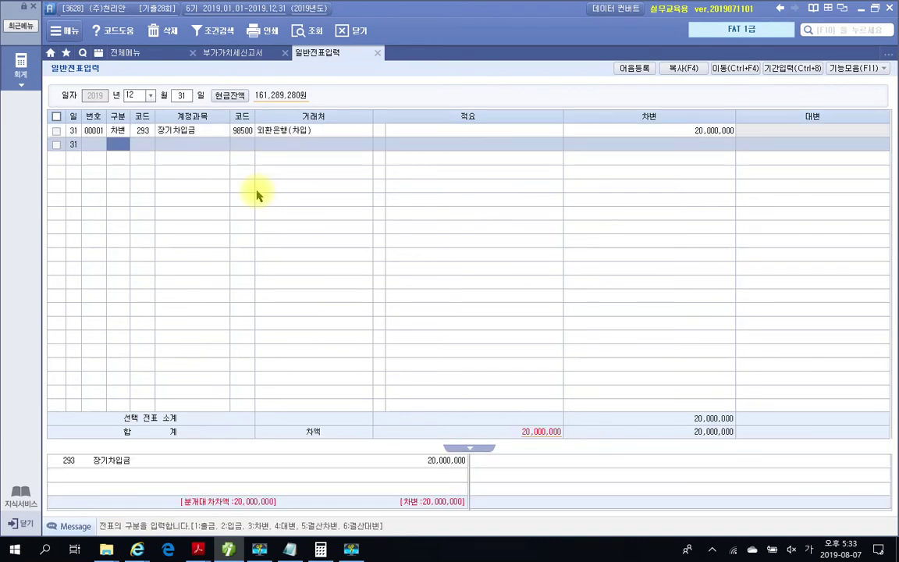
# - Add a 대변 line with account 264 유동성장기부채, 거래처 98500 외환은행(차입) and amount 20,000,000, leaving 적요 empty
pyautogui.write('4')
pyautogui.press('Return')
pyautogui.write('유동')
pyautogui.press('Return')
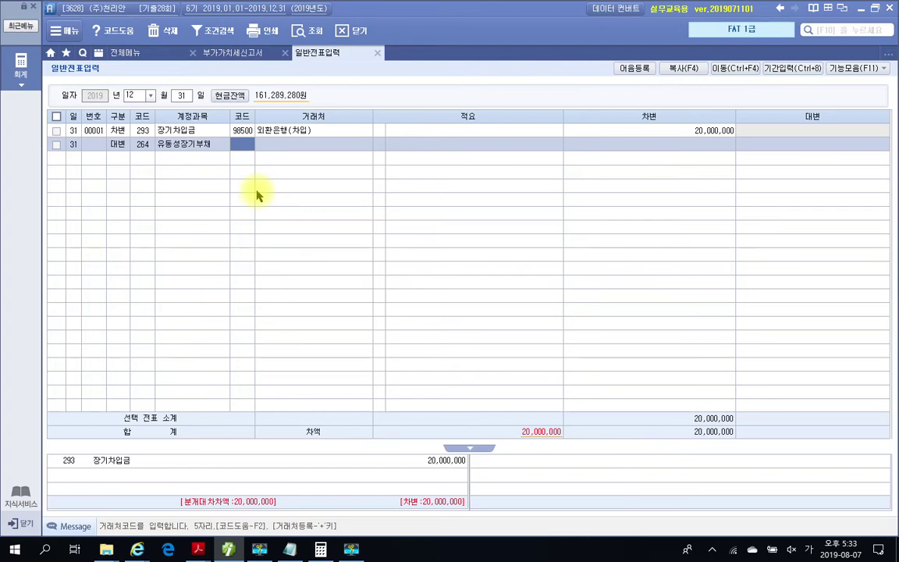
pyautogui.write('98500')
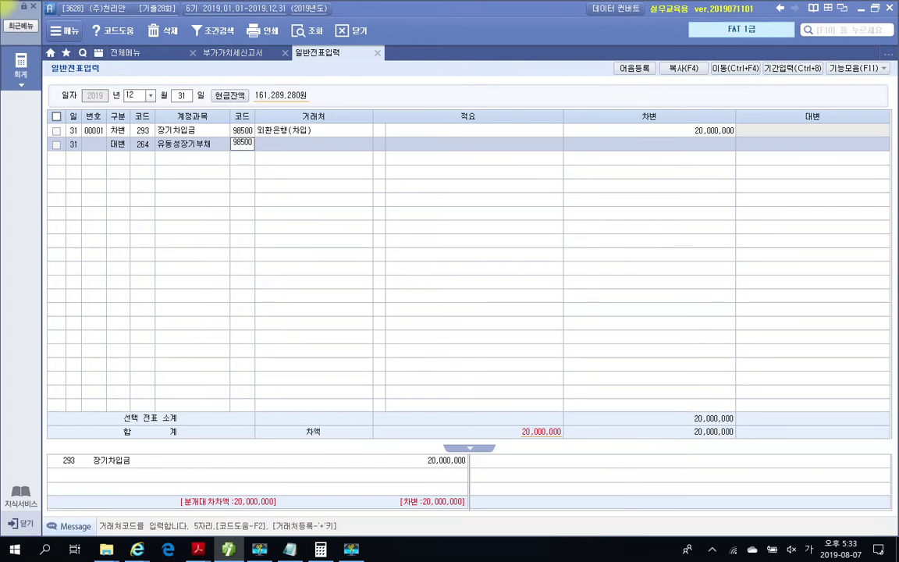
pyautogui.press('Return')
pyautogui.press('Return')
pyautogui.write('20000000')
pyautogui.press('Return')
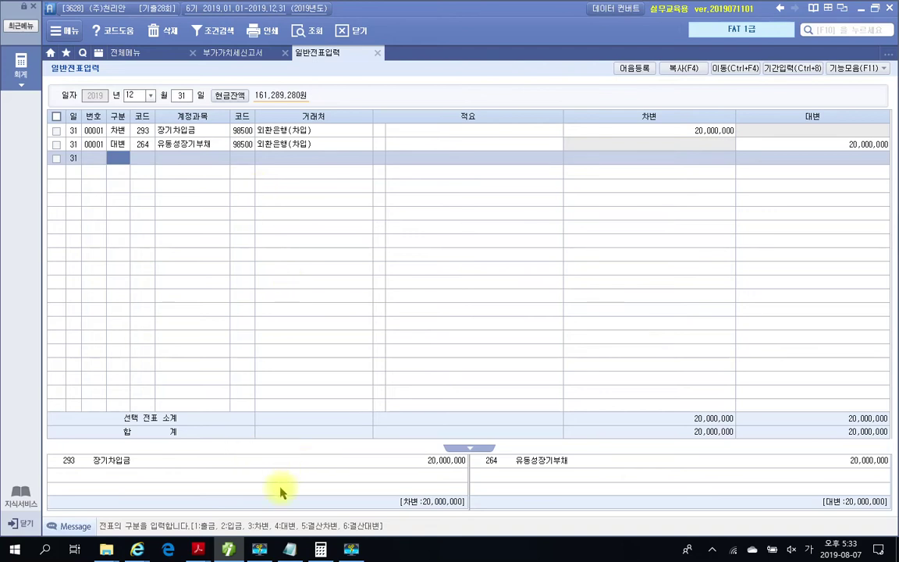
# - Switch to the exam PDF in Acrobat Reader and read question 2 on 자동결산, including the 재고자산 table's total amount
pyautogui.moveTo(203, 549)
pyautogui.click(250, 501)
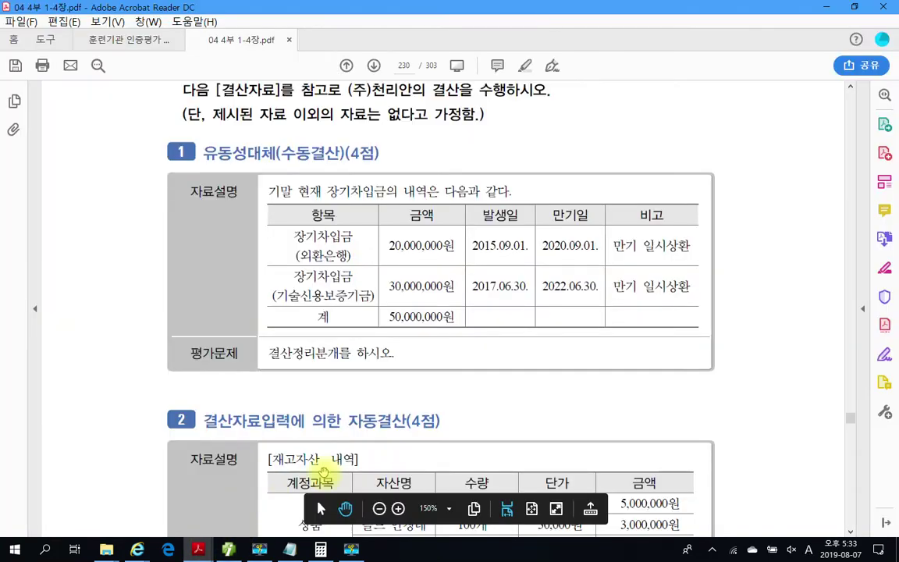
pyautogui.scroll(-5, 321, 437)
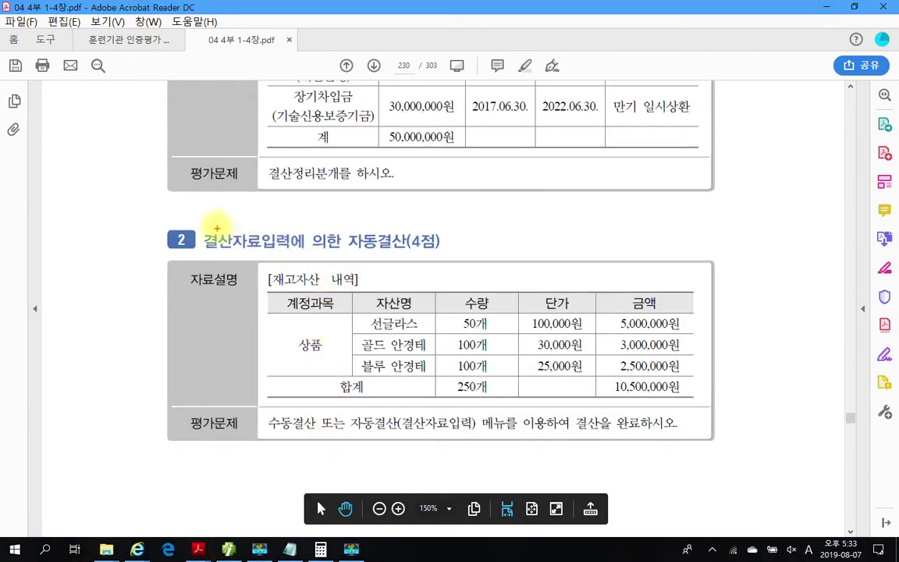
pyautogui.moveTo(196, 225)
pyautogui.mouseDown()
pyautogui.moveTo(252, 249)
pyautogui.moveTo(290, 252)
pyautogui.mouseUp()
pyautogui.moveTo(348, 238); pyautogui.dragTo(405, 246)
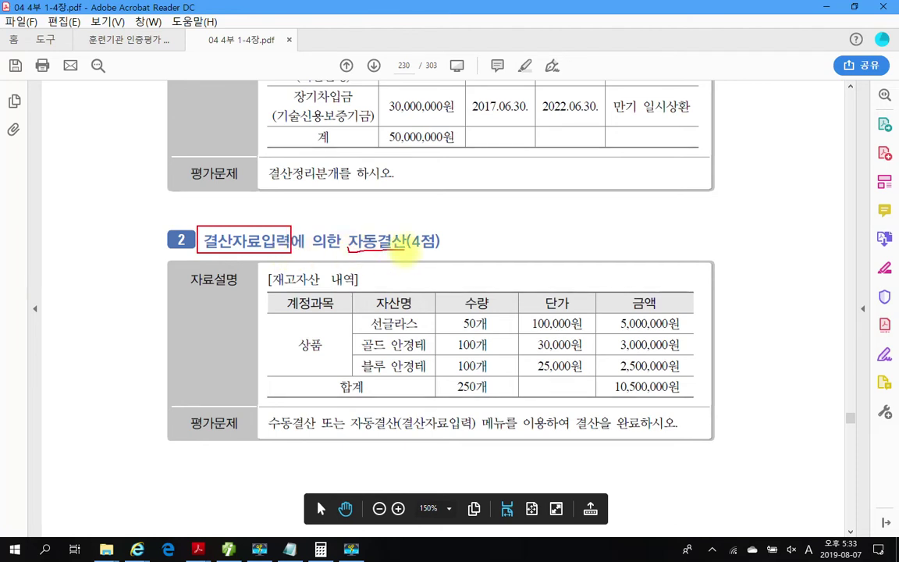
pyautogui.moveTo(269, 271); pyautogui.dragTo(325, 289)
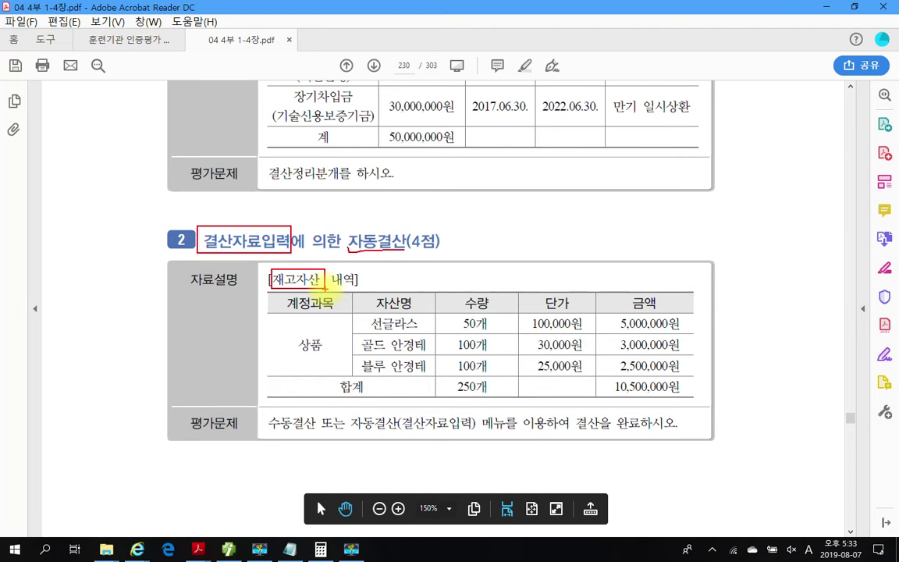
pyautogui.moveTo(671, 375)
pyautogui.mouseDown()
pyautogui.moveTo(651, 398)
pyautogui.moveTo(674, 402)
pyautogui.mouseUp()
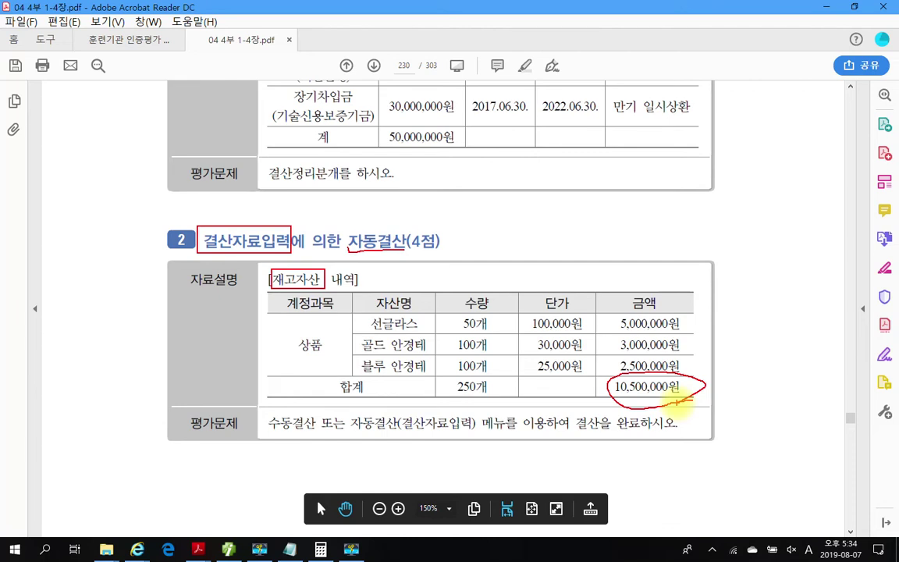
pyautogui.moveTo(677, 401)
pyautogui.mouseDown()
pyautogui.moveTo(710, 367)
pyautogui.moveTo(736, 376)
pyautogui.mouseUp()
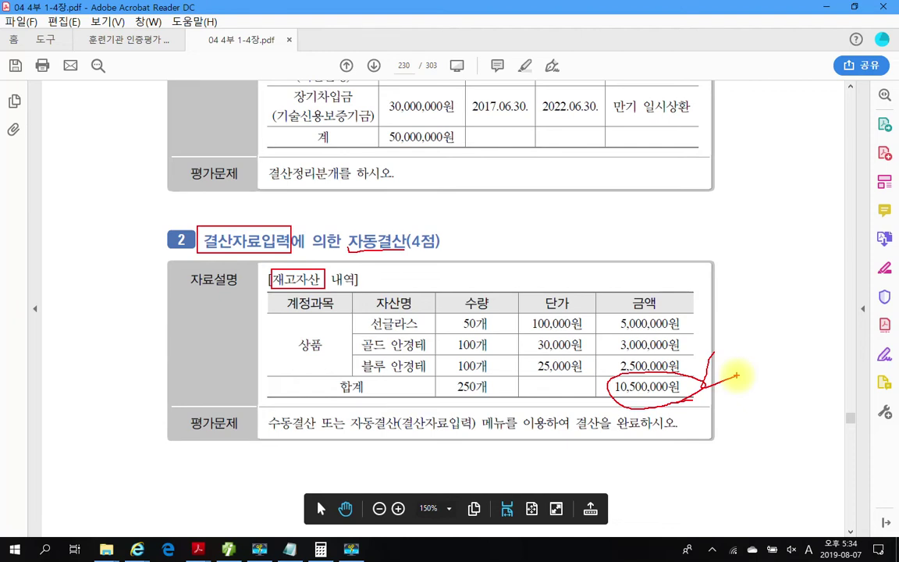
# - Read question 2's 평가문제 on completing the closing by 수동결산 or 자동결산(결산자료입력)
pyautogui.moveTo(269, 429); pyautogui.dragTo(676, 443)
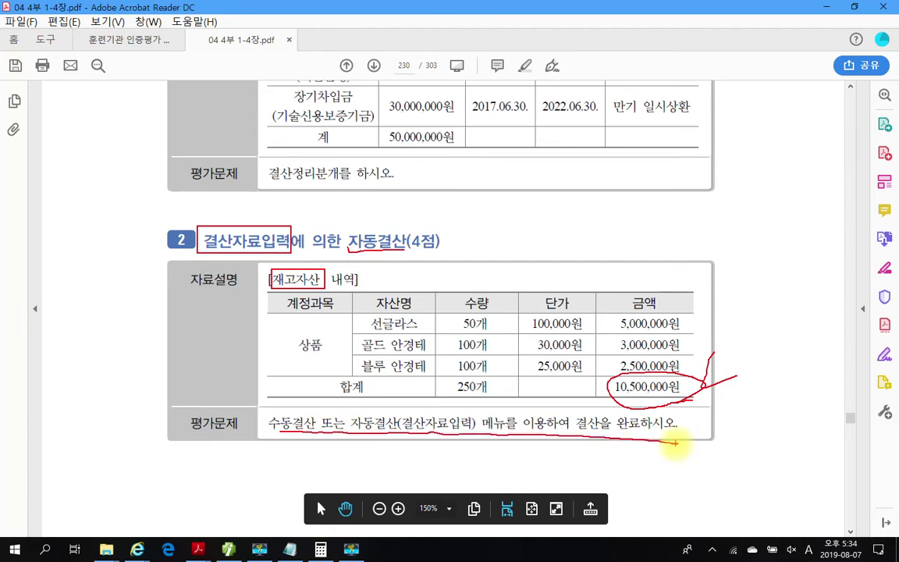
pyautogui.moveTo(399, 406)
pyautogui.mouseDown()
pyautogui.moveTo(367, 444)
pyautogui.moveTo(412, 438)
pyautogui.mouseUp()
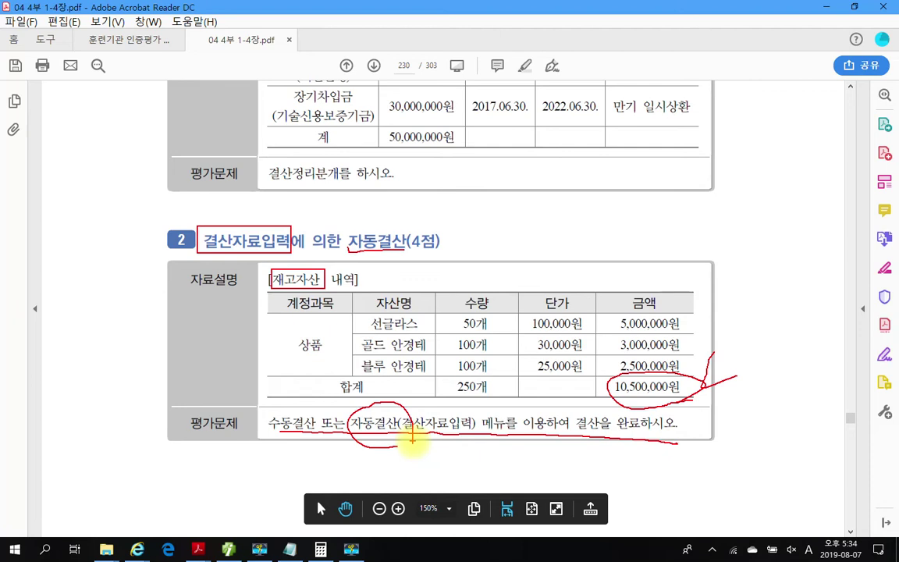
pyautogui.press('Escape')
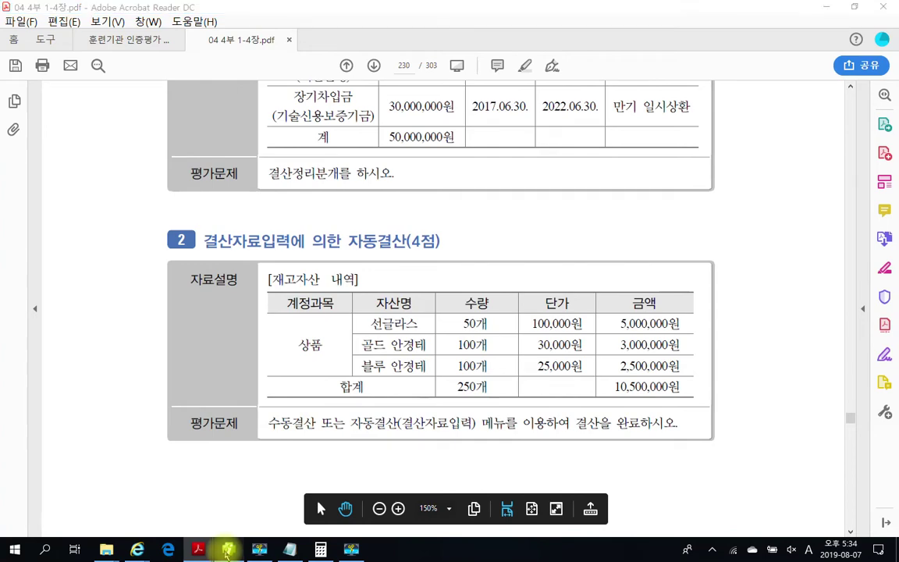
# - Switch to the accounting program, open 결산자료입력 for months 01 to 12 and accept 매출원가 및 경비선택 without a 매출원가 code
pyautogui.click(228, 549)
pyautogui.click(122, 54)
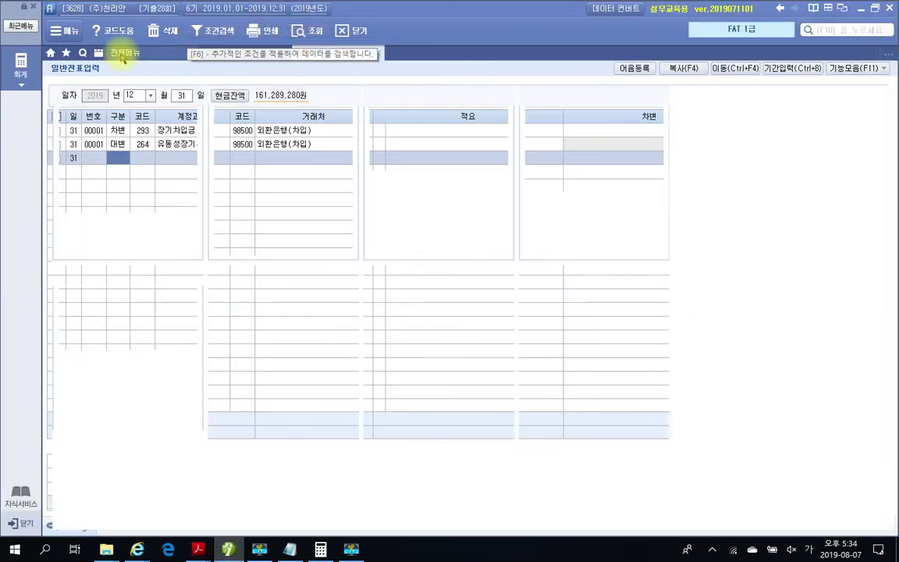
pyautogui.click(553, 111)
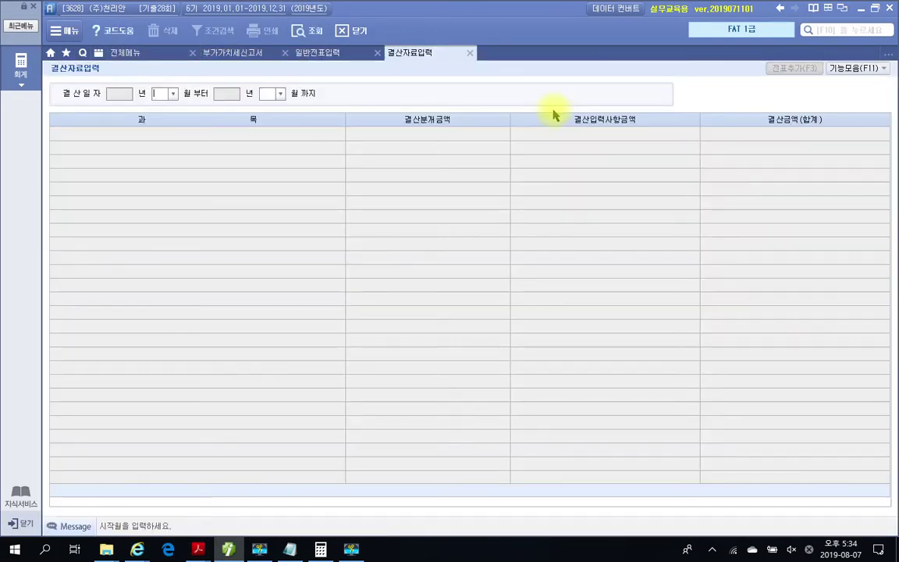
pyautogui.write('1')
pyautogui.press('Return')
pyautogui.write('12')
pyautogui.press('Return')
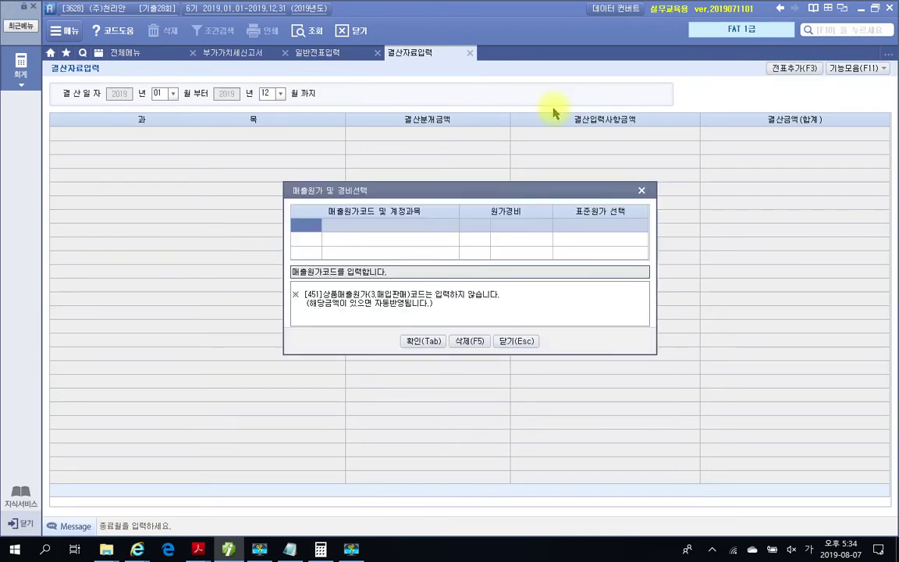
pyautogui.click(421, 341)
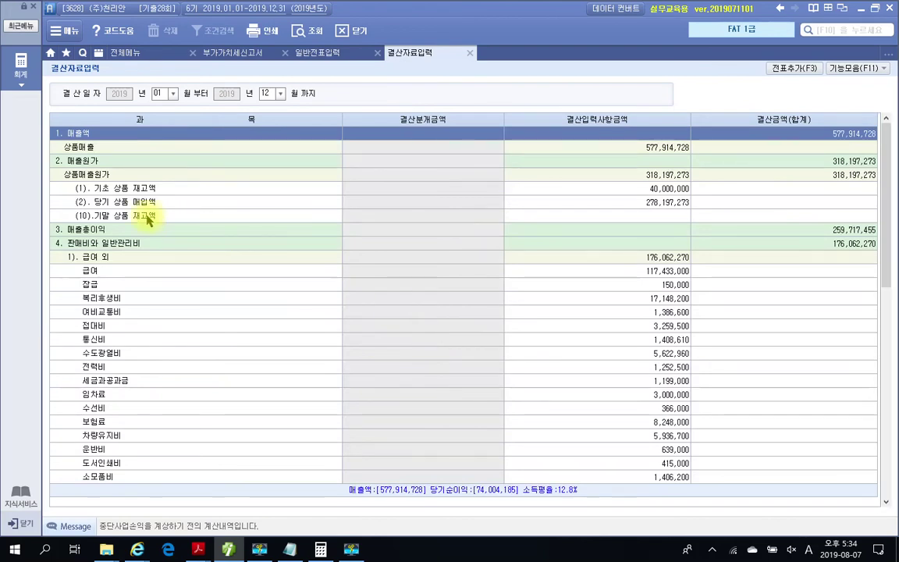
# - Enter 10,500,000 as the 결산입력사항금액 of (10).기말 상품 재고액
pyautogui.click(199, 215)
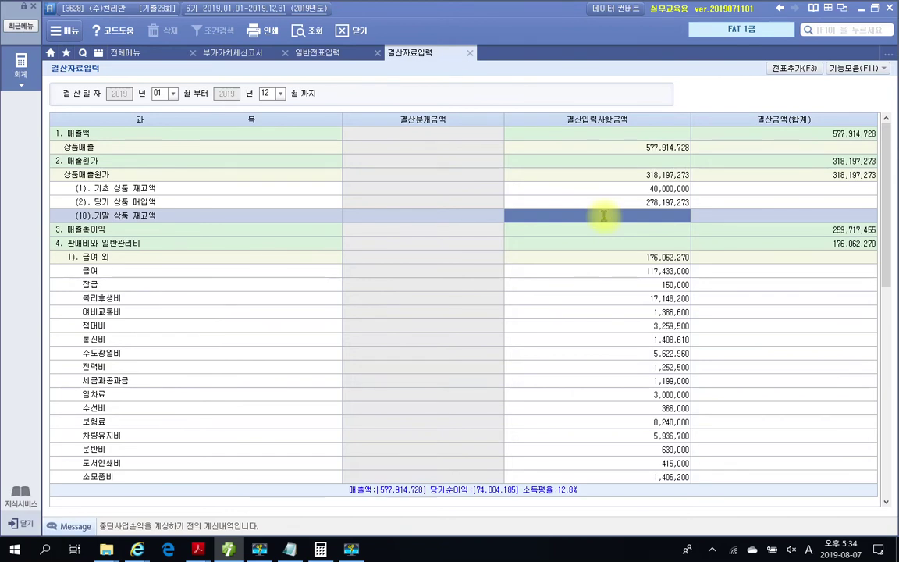
pyautogui.write('10,500,000')
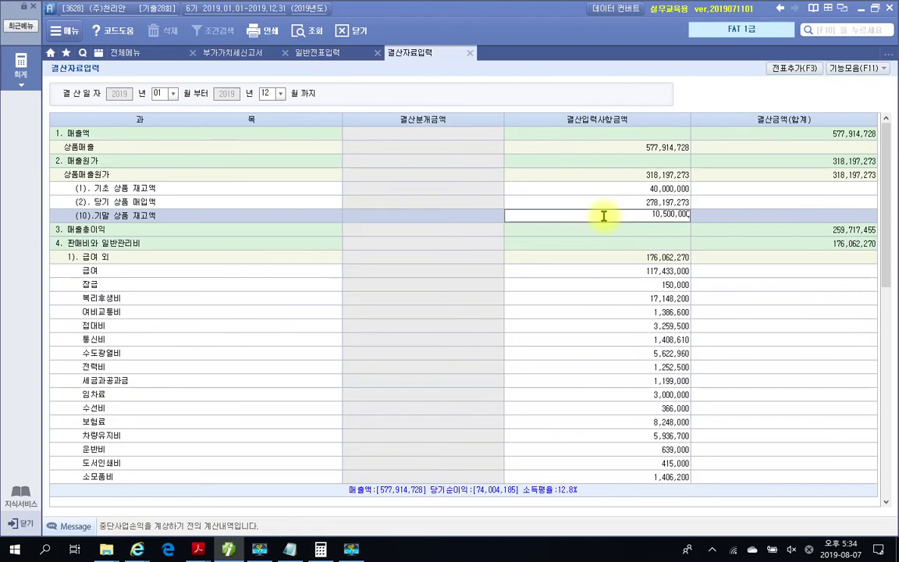
pyautogui.press('Return')
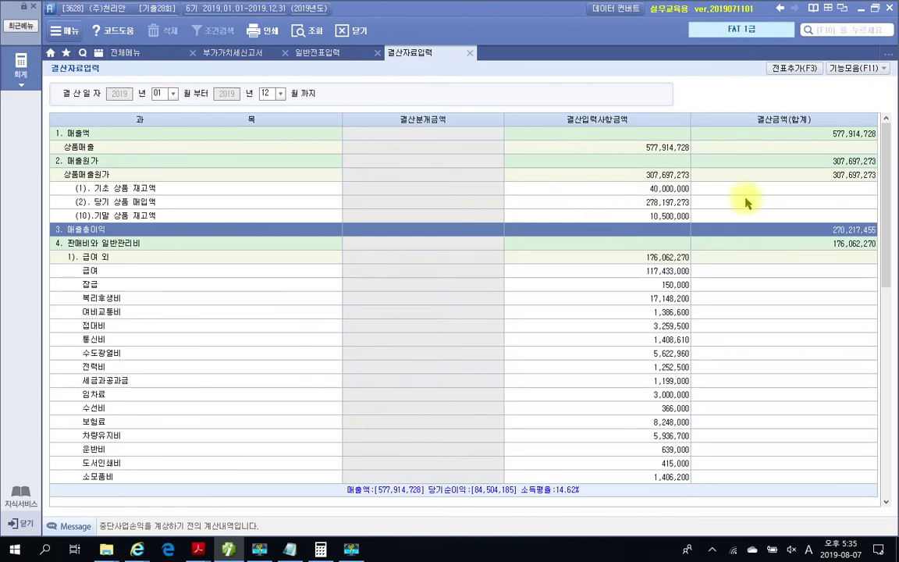
# - Generate the automatic closing entry from 결산자료입력 with 전표추가 and acknowledge its completion
pyautogui.moveTo(764, 58); pyautogui.dragTo(828, 92)
pyautogui.moveTo(784, 123); pyautogui.dragTo(800, 72)
pyautogui.press('Escape')
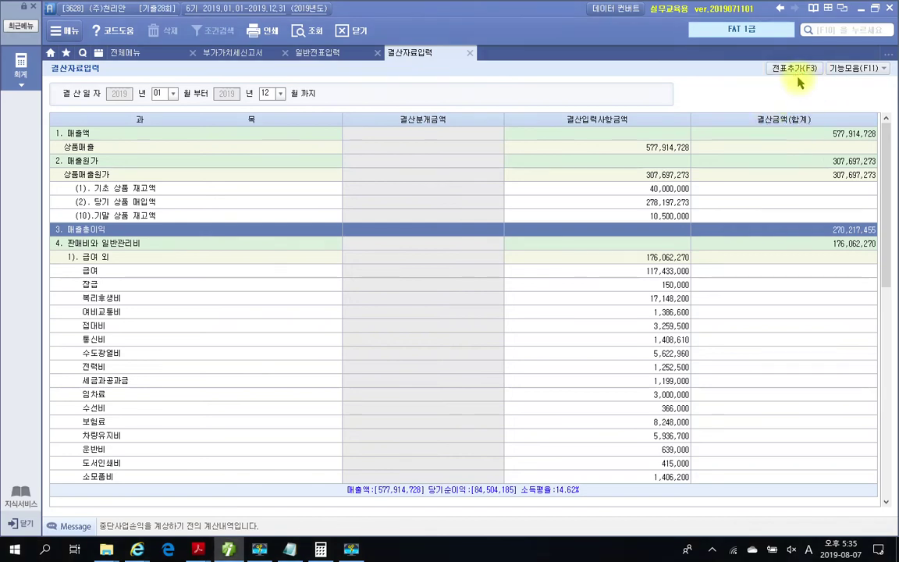
pyautogui.click(796, 70)
pyautogui.click(424, 306)
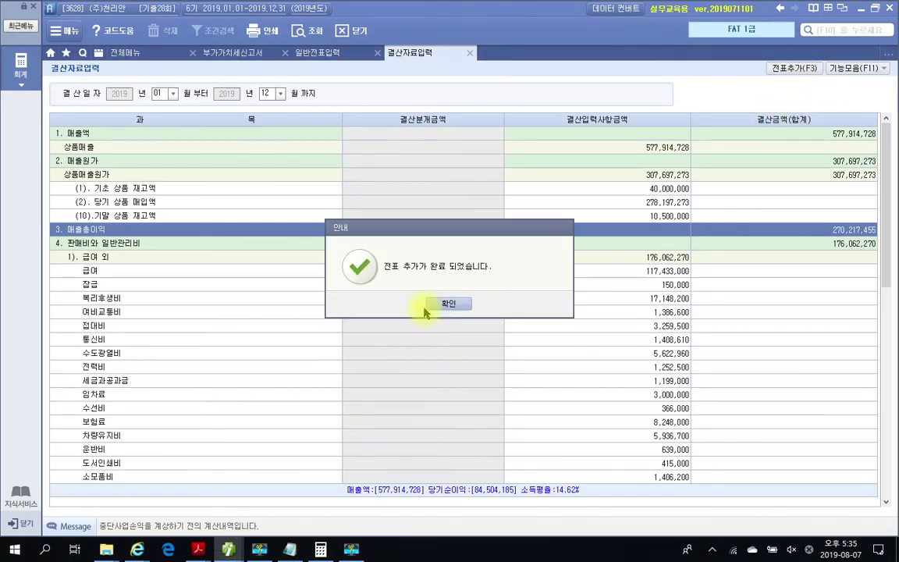
pyautogui.click(431, 308)
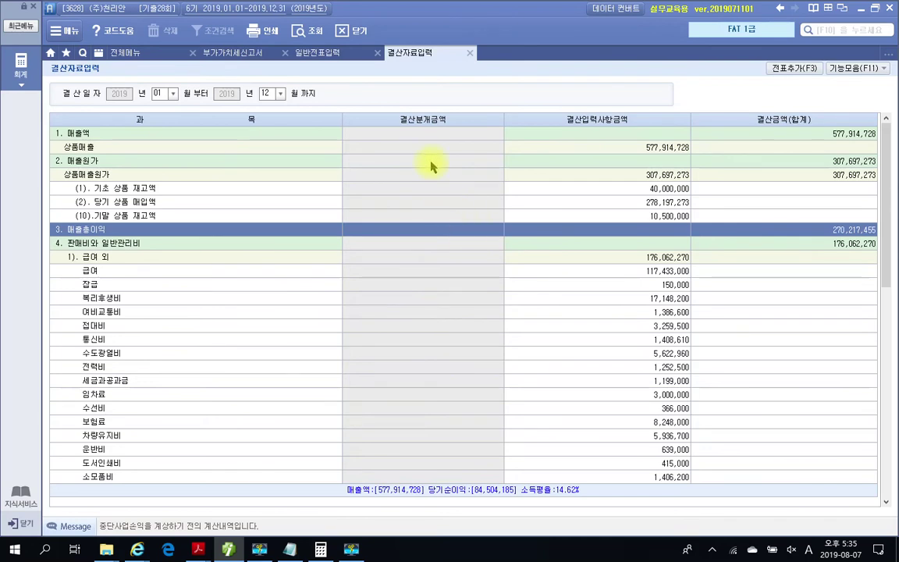
# - Close 결산자료입력, reload the December 31 entries in 일반전표입력 and select the 상품매출원가/상품 closing voucher
pyautogui.click(469, 52)
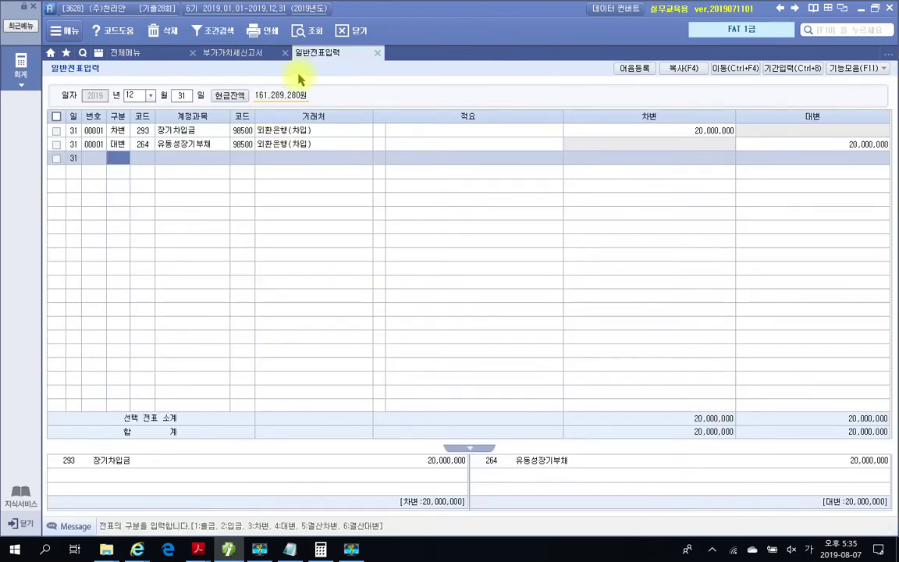
pyautogui.click(310, 31)
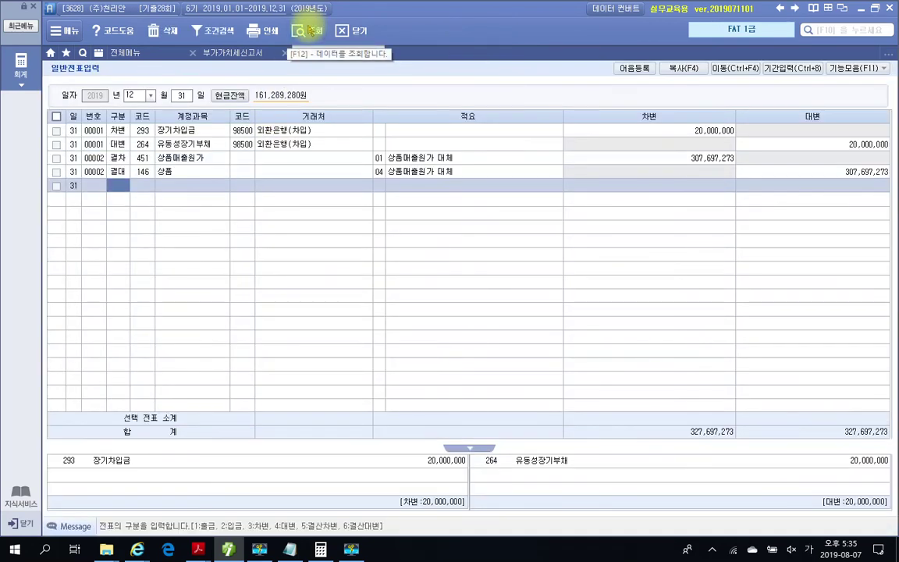
pyautogui.click(175, 171)
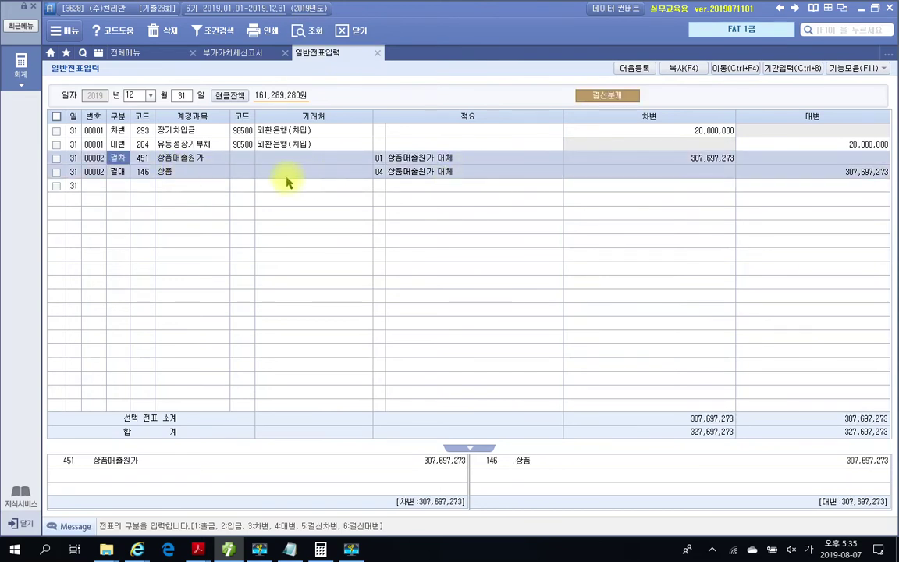
# - Review the closing voucher's 결차 and 결대 lines, checking their accounts, amounts and 적요
pyautogui.press('Hangul')
pyautogui.moveTo(46, 147)
pyautogui.mouseDown()
pyautogui.moveTo(227, 180)
pyautogui.moveTo(896, 189)
pyautogui.moveTo(889, 191)
pyautogui.moveTo(895, 181)
pyautogui.mouseUp()
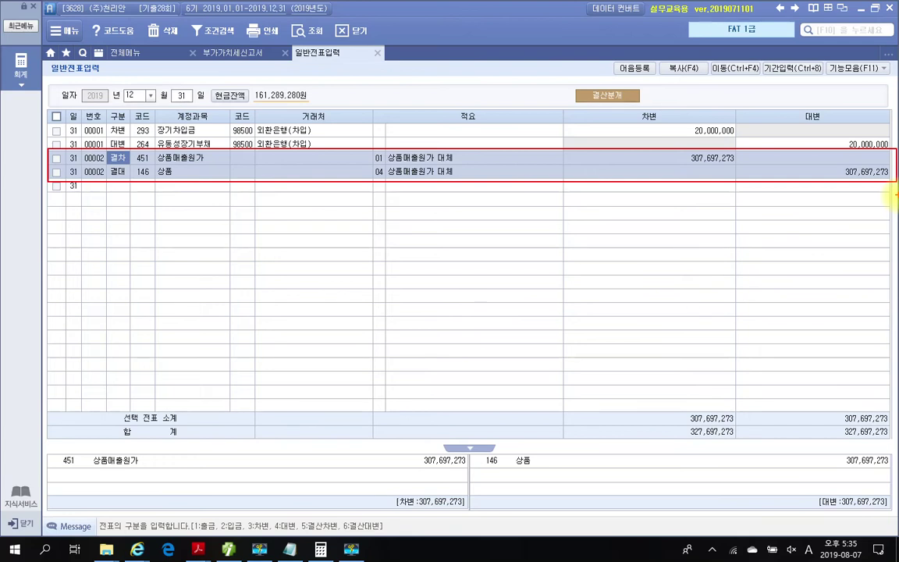
pyautogui.moveTo(125, 155); pyautogui.dragTo(204, 164)
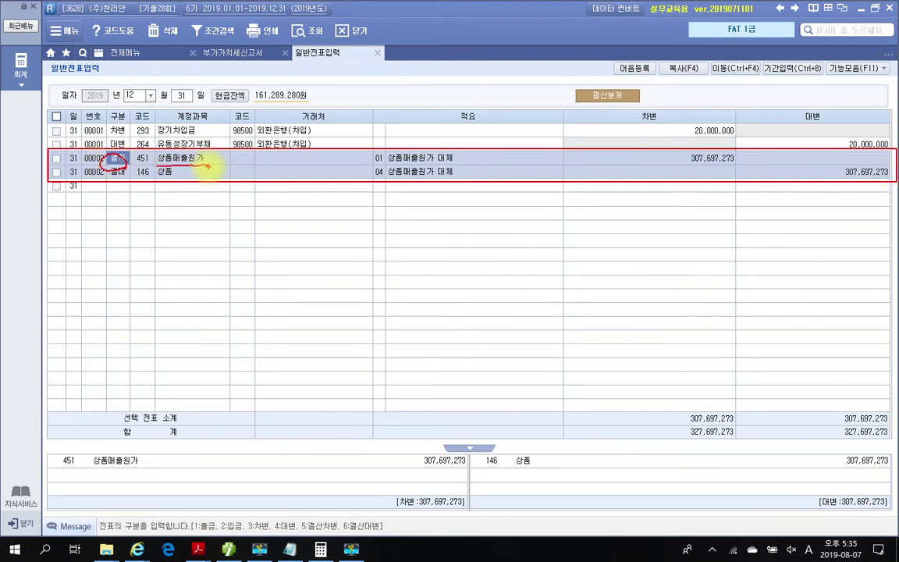
pyautogui.moveTo(676, 164); pyautogui.dragTo(734, 163)
pyautogui.moveTo(125, 162)
pyautogui.mouseDown()
pyautogui.moveTo(100, 174)
pyautogui.moveTo(120, 187)
pyautogui.moveTo(136, 184)
pyautogui.mouseUp()
pyautogui.moveTo(156, 181); pyautogui.dragTo(176, 180)
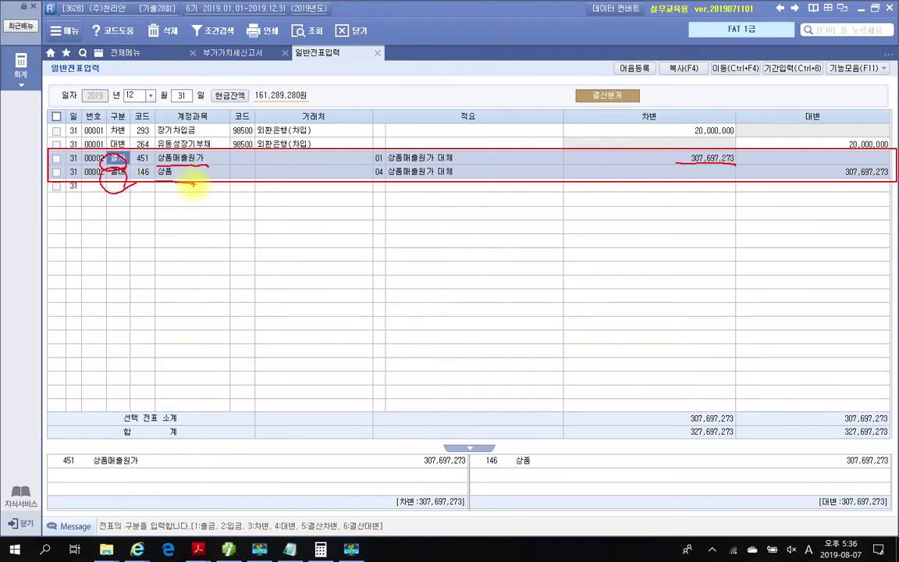
pyautogui.moveTo(827, 181); pyautogui.dragTo(886, 179)
pyautogui.moveTo(413, 199)
pyautogui.mouseDown()
pyautogui.moveTo(371, 193)
pyautogui.moveTo(464, 128)
pyautogui.moveTo(393, 211)
pyautogui.moveTo(346, 199)
pyautogui.mouseUp()
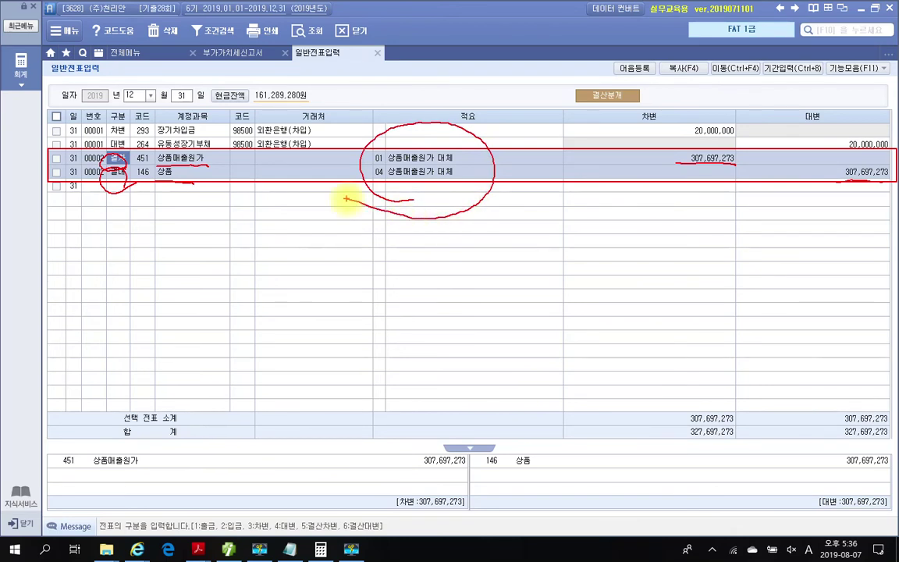
pyautogui.moveTo(347, 199)
pyautogui.mouseDown()
pyautogui.moveTo(366, 156)
pyautogui.moveTo(491, 184)
pyautogui.moveTo(365, 207)
pyautogui.mouseUp()
pyautogui.moveTo(363, 256)
pyautogui.mouseDown()
pyautogui.moveTo(359, 195)
pyautogui.moveTo(465, 171)
pyautogui.moveTo(408, 191)
pyautogui.mouseUp()
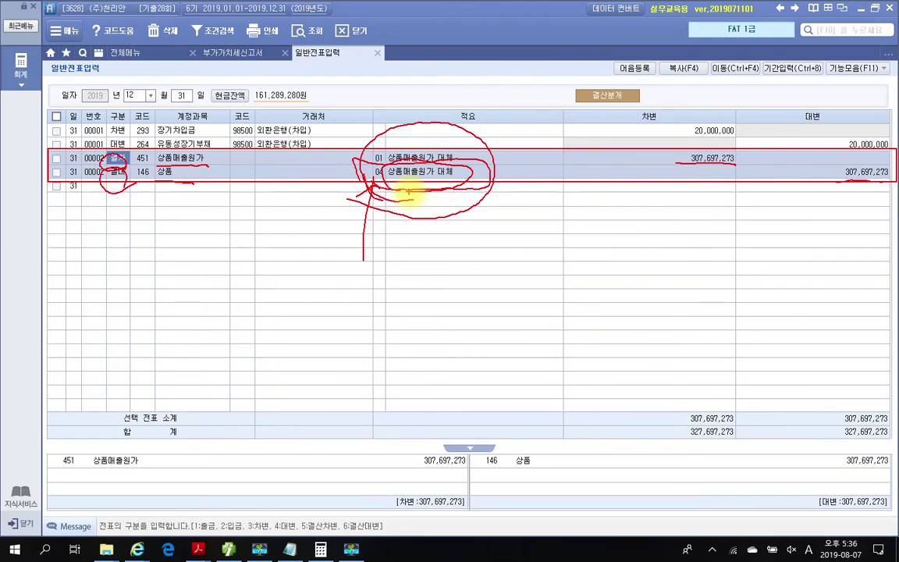
pyautogui.press('Escape')
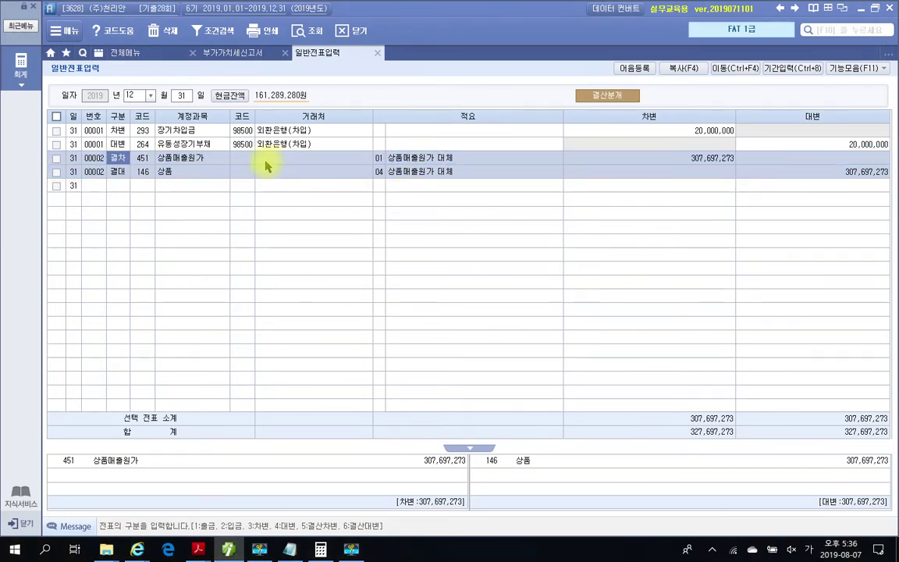
# - Check the available 적요 for the closing lines and review where the closing voucher sits among the December 31 entries
pyautogui.click(407, 179)
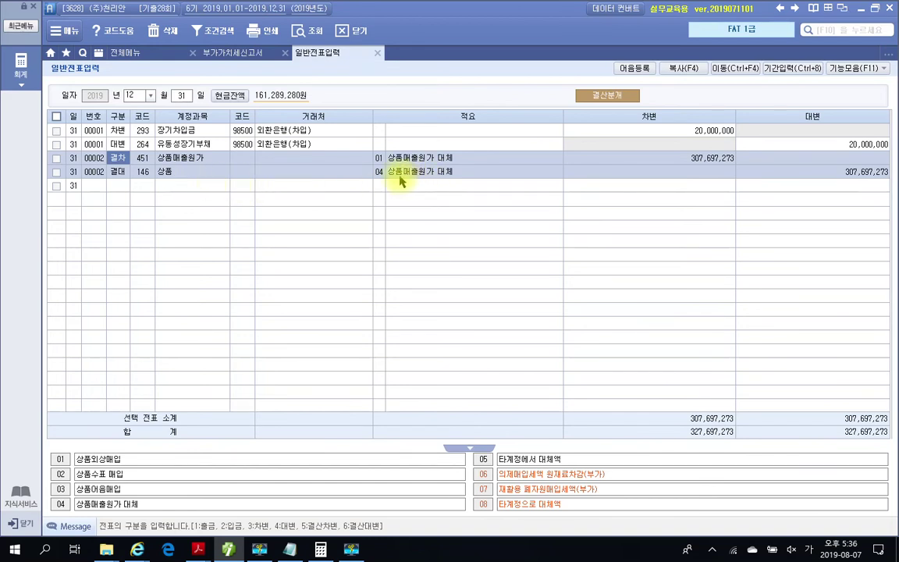
pyautogui.click(446, 181)
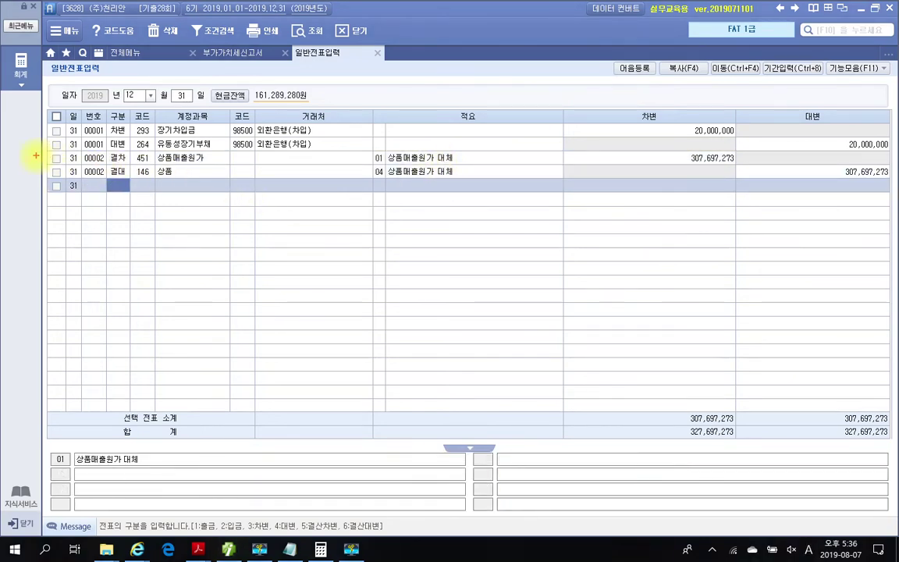
pyautogui.moveTo(39, 153); pyautogui.dragTo(433, 206)
pyautogui.moveTo(554, 207)
pyautogui.mouseDown()
pyautogui.moveTo(888, 178)
pyautogui.moveTo(888, 187)
pyautogui.mouseUp()
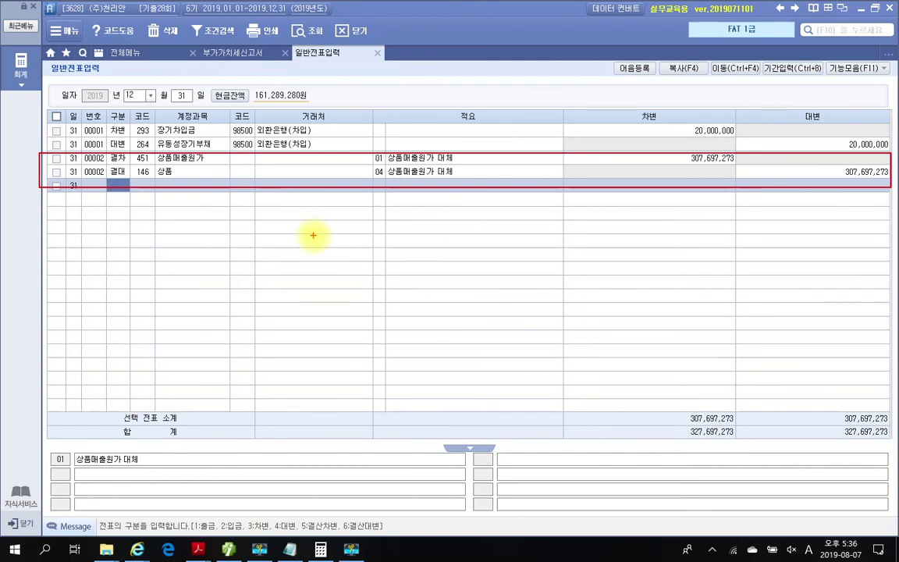
pyautogui.moveTo(75, 205); pyautogui.dragTo(92, 303)
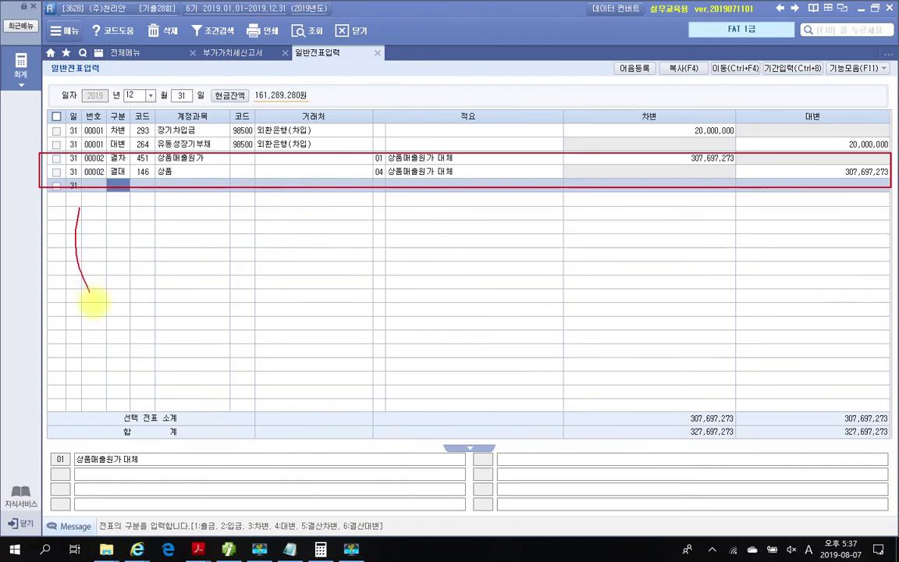
pyautogui.moveTo(70, 178)
pyautogui.mouseDown()
pyautogui.moveTo(70, 170)
pyautogui.moveTo(76, 192)
pyautogui.mouseUp()
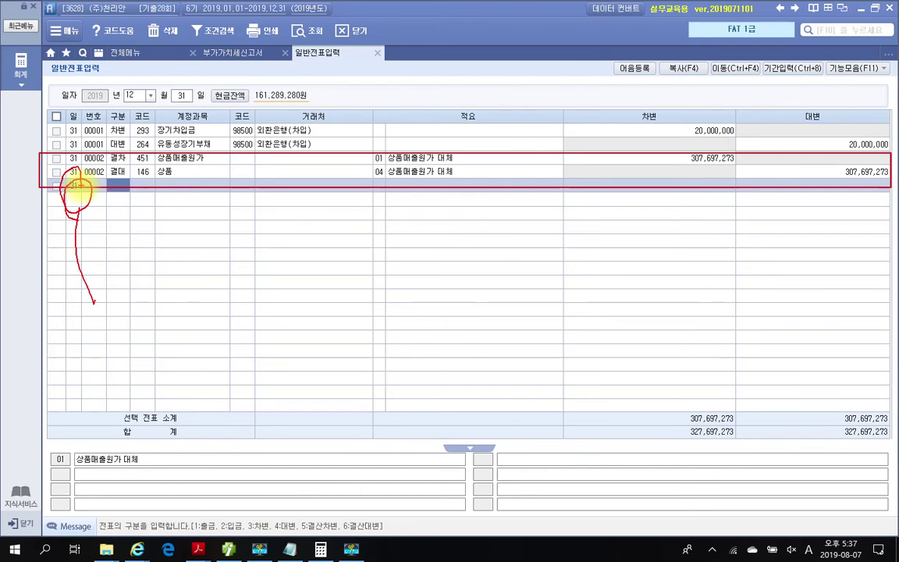
pyautogui.press('Escape')
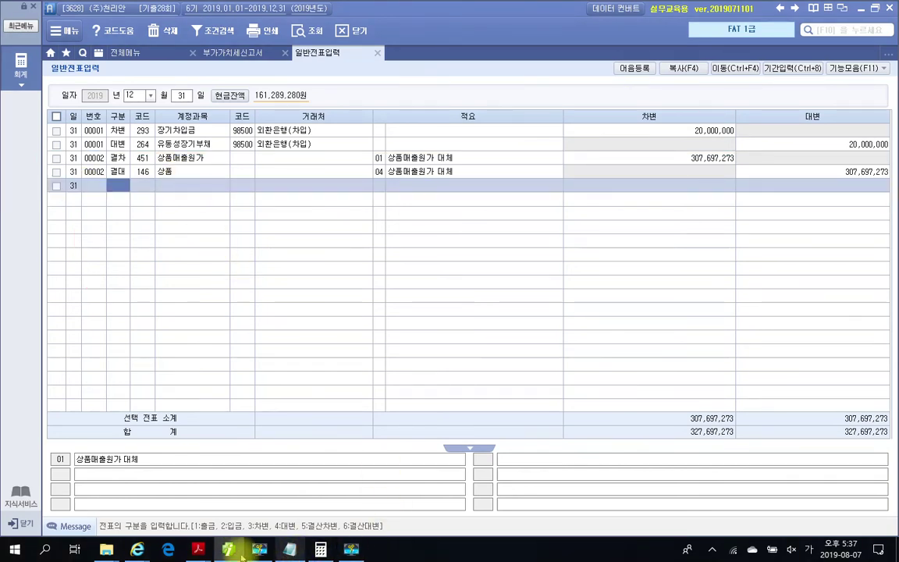
# - Switch to the exam PDF in Acrobat Reader and read 문제 5 회계정보분석, including question 1 on 매입매출장 조회
pyautogui.moveTo(199, 546)
pyautogui.click(235, 487)
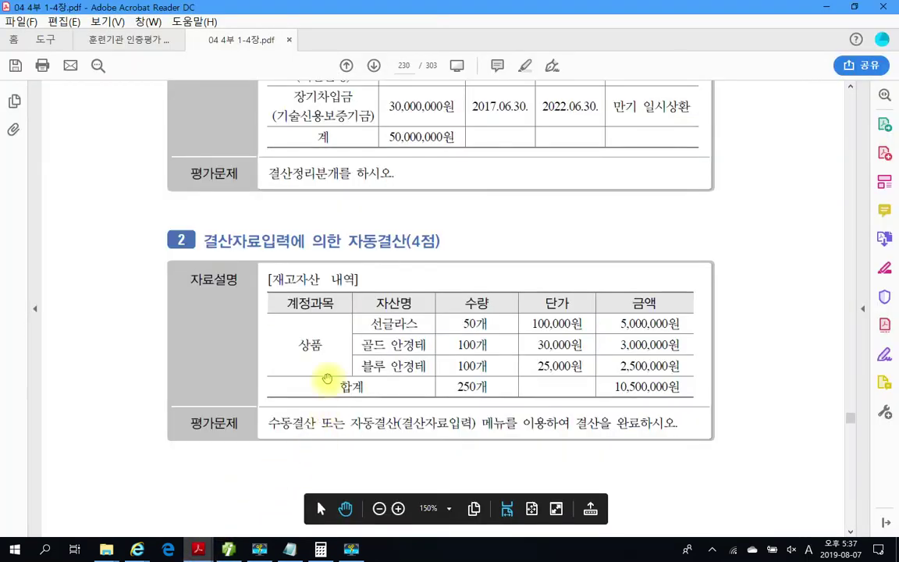
pyautogui.scroll(-6, 297, 337)
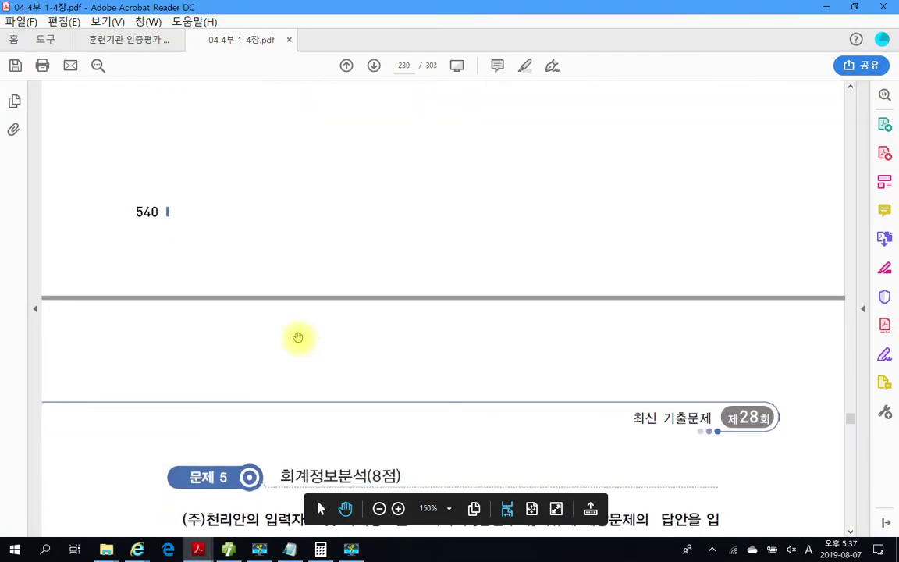
pyautogui.scroll(-6, 298, 337)
pyautogui.scroll(-1, 298, 343)
pyautogui.scroll(1, 298, 349)
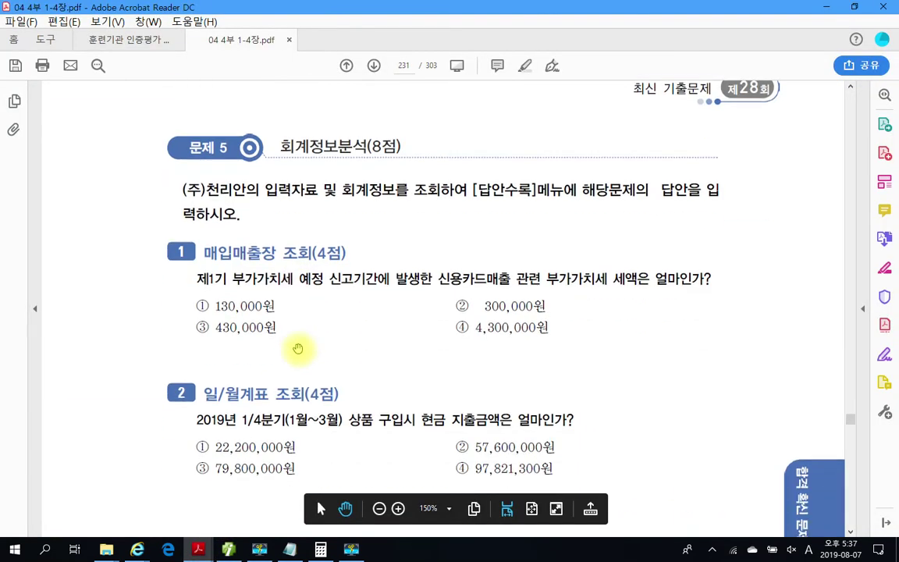
pyautogui.scroll(-1, 298, 348)
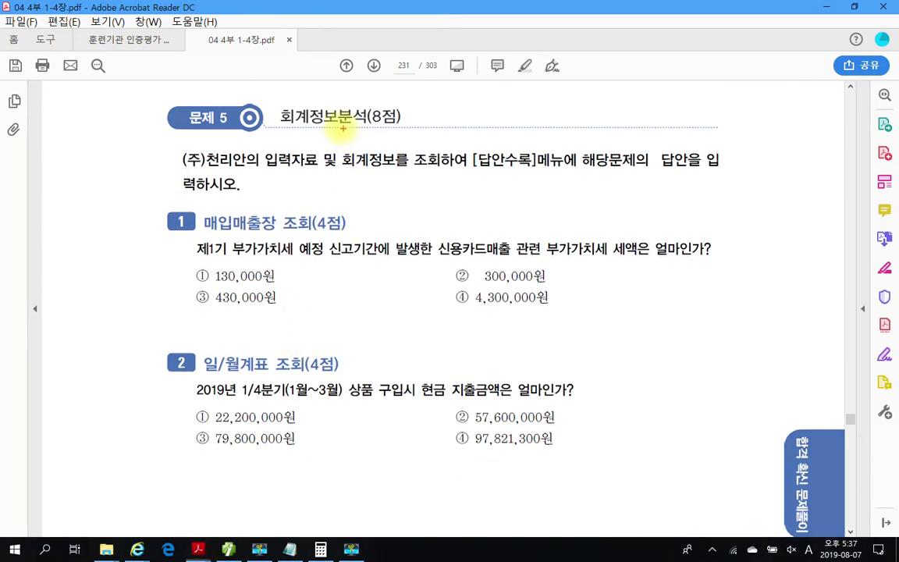
pyautogui.moveTo(273, 84)
pyautogui.mouseDown()
pyautogui.moveTo(275, 110)
pyautogui.moveTo(455, 135)
pyautogui.mouseUp()
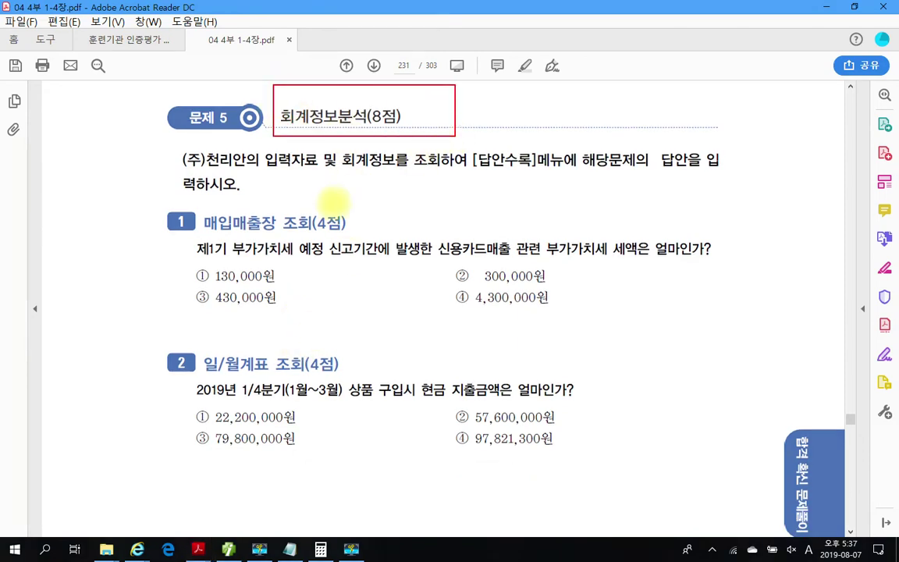
pyautogui.moveTo(205, 231); pyautogui.dragTo(316, 224)
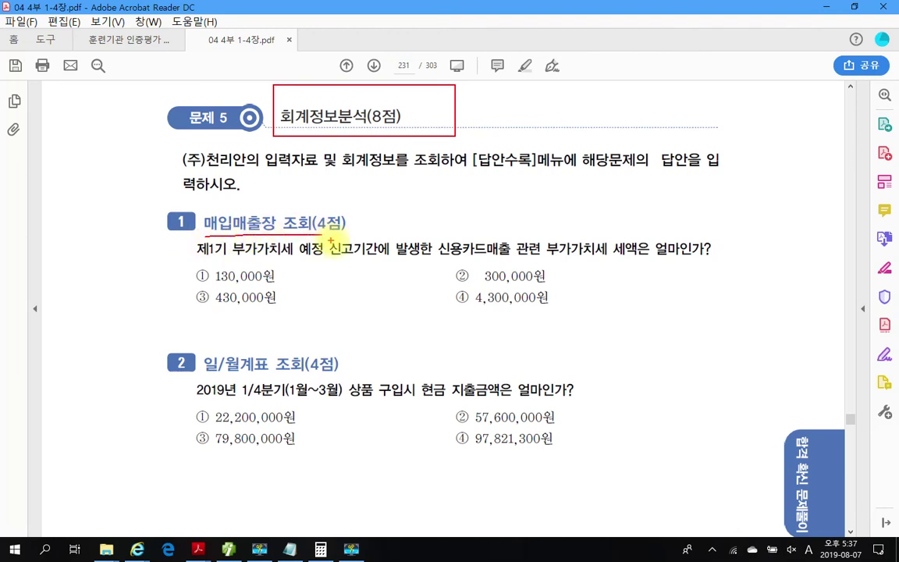
pyautogui.press('Escape')
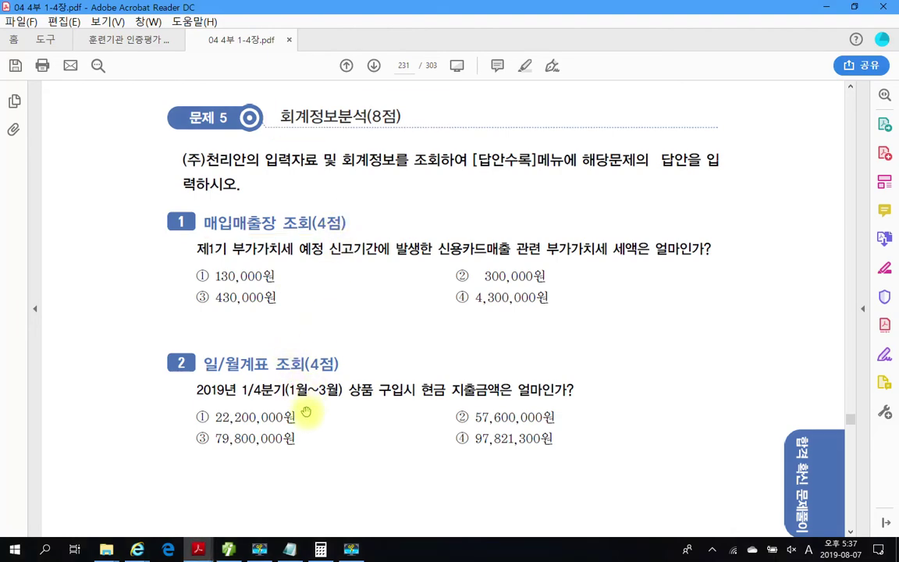
# - Switch to the accounting program, close 일반전표입력 and 부가가치세신고서, and open 매입매출장
pyautogui.click(229, 550)
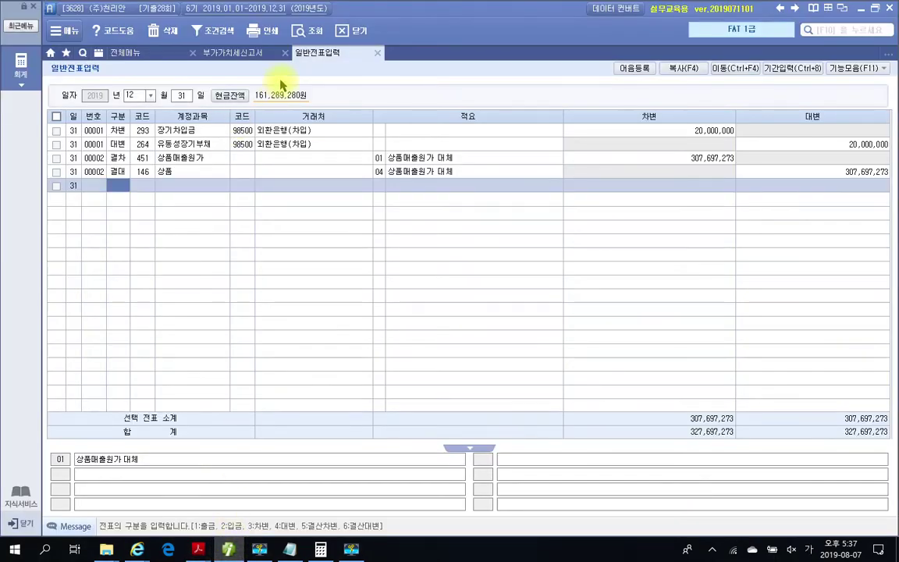
pyautogui.click(284, 53)
pyautogui.click(284, 53)
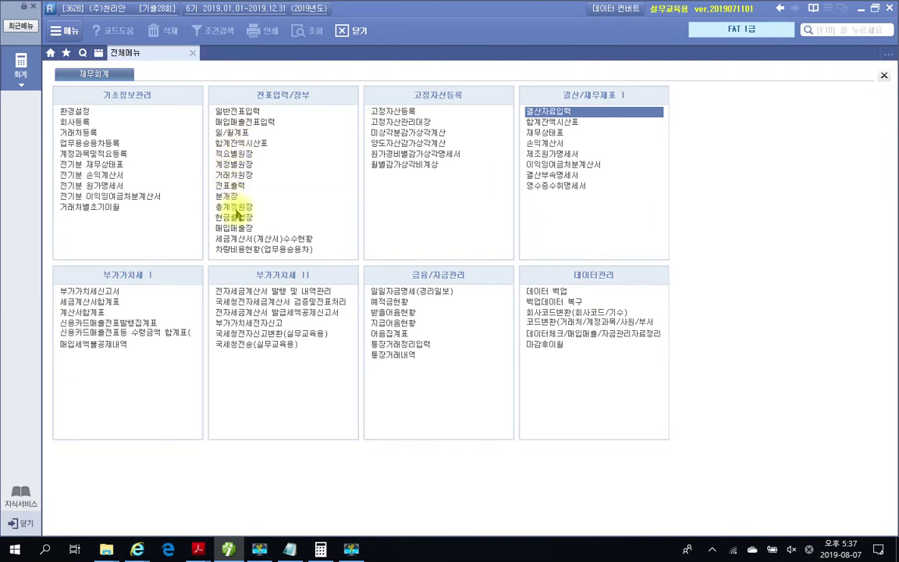
pyautogui.click(240, 229)
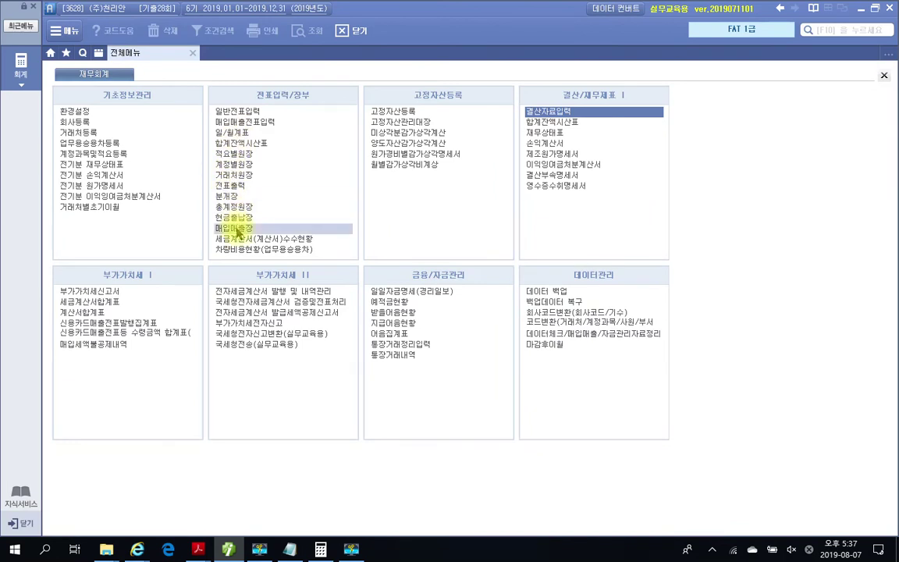
pyautogui.click(239, 228)
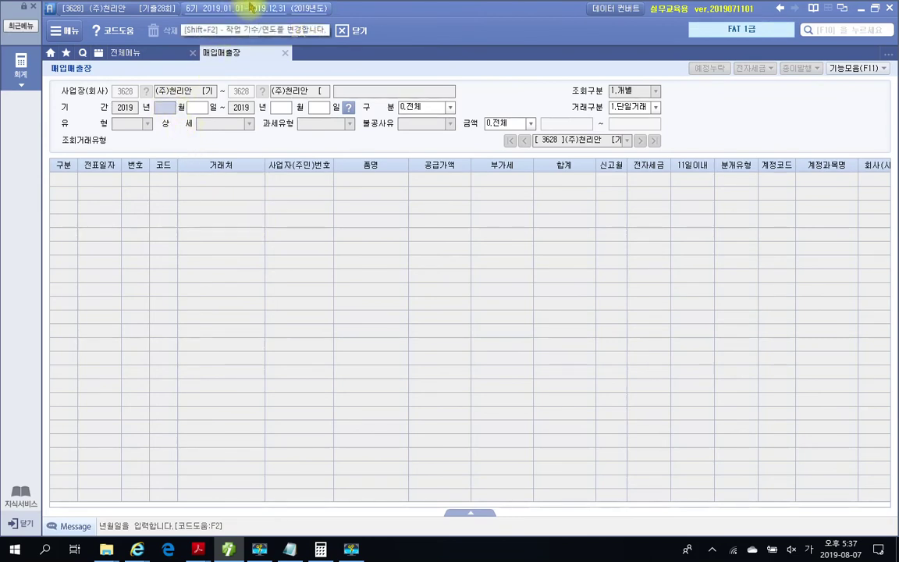
# - Set the 매입매출장 inquiry period from January 1 to March 31, 2019
pyautogui.write('1')
pyautogui.press('Return')
pyautogui.write('1')
pyautogui.press('Return')
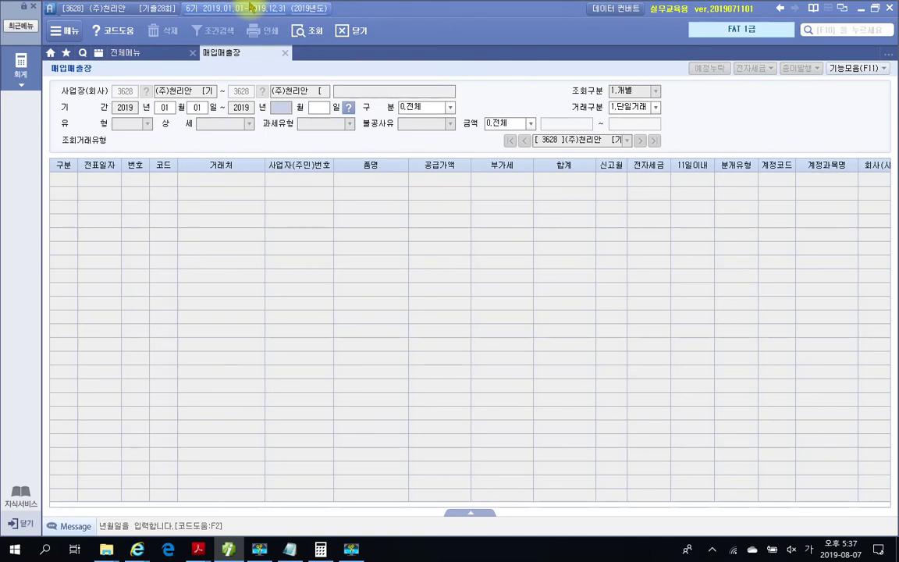
pyautogui.write('3')
pyautogui.press('Return')
pyautogui.write('31')
pyautogui.press('Return')
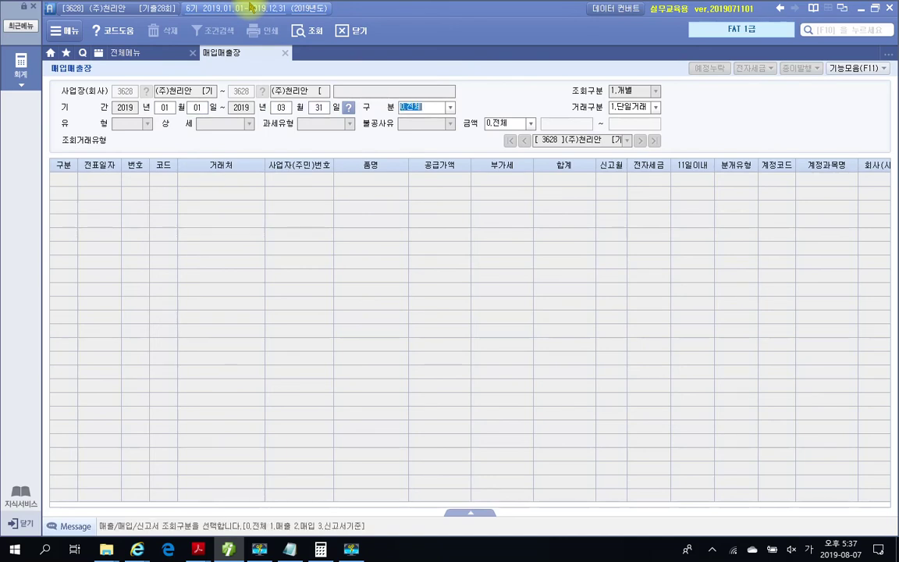
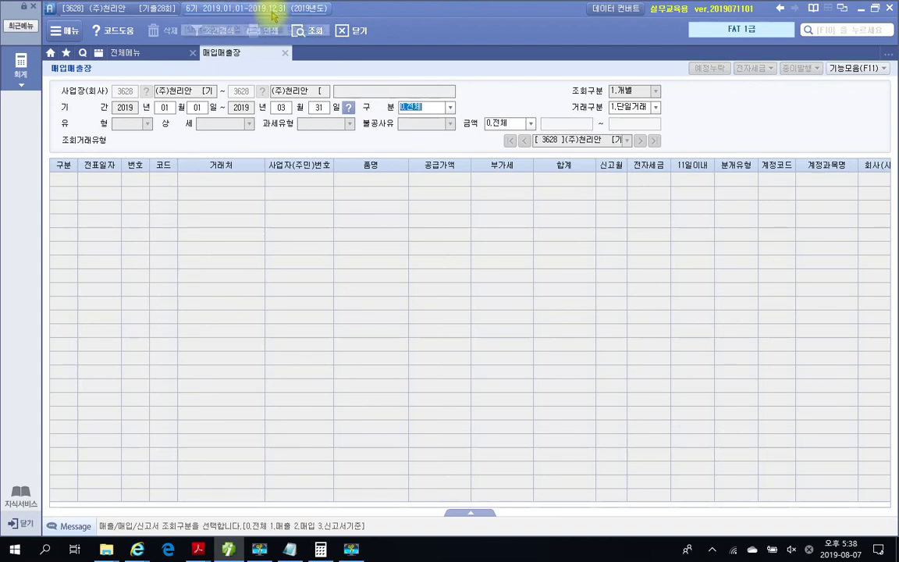
# - Set 구분 to 1.매출 and 과세유형 to 17:카과, keep 금액 at 0.전체, and run the 매입매출장 inquiry
pyautogui.click(426, 107)
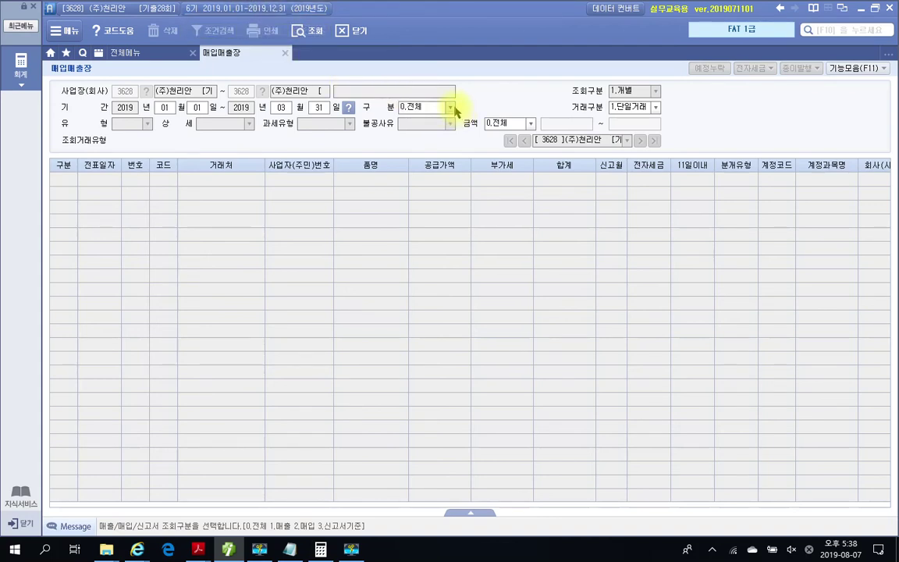
pyautogui.click(450, 107)
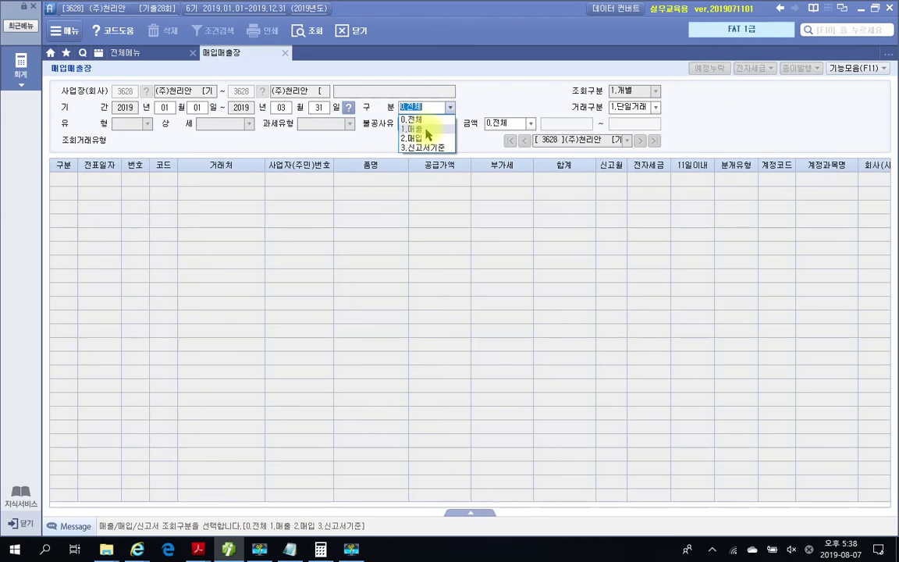
pyautogui.click(425, 129)
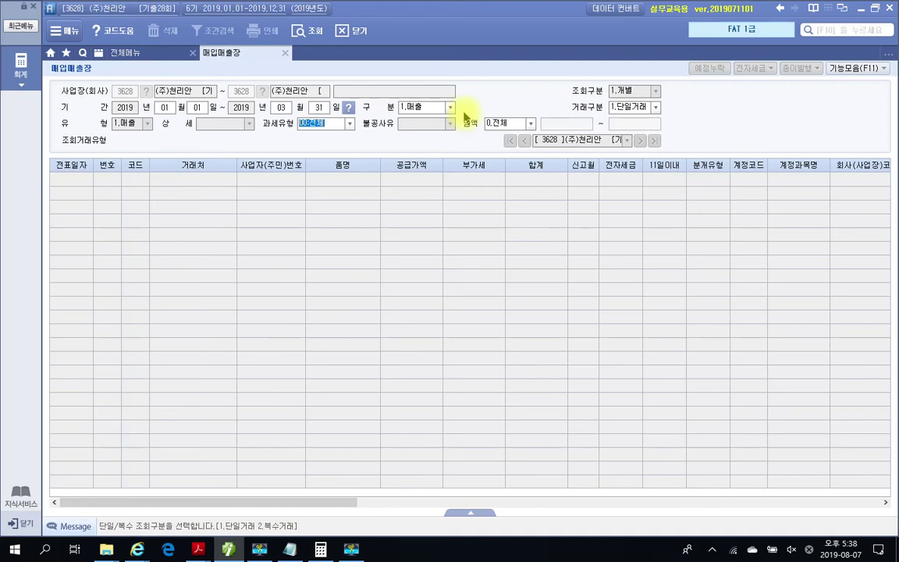
pyautogui.click(323, 126)
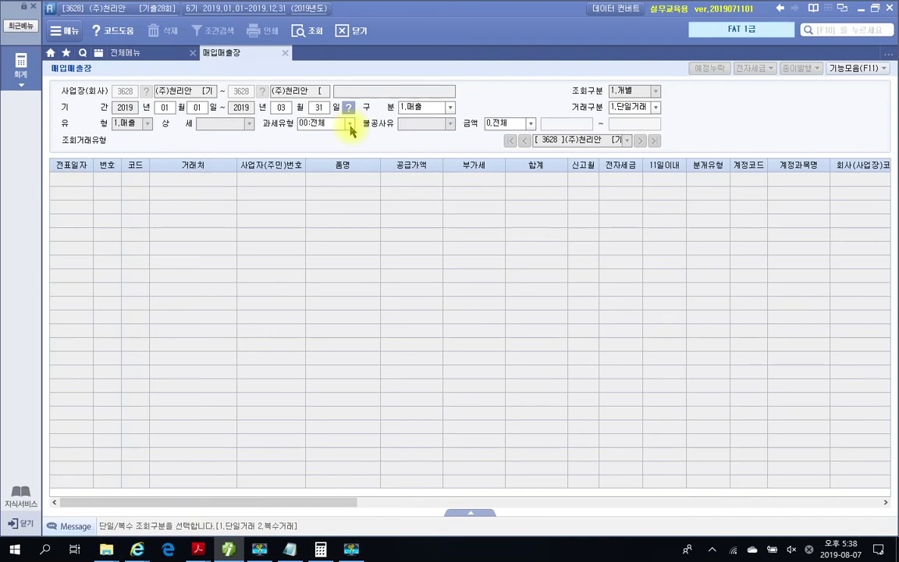
pyautogui.click(350, 127)
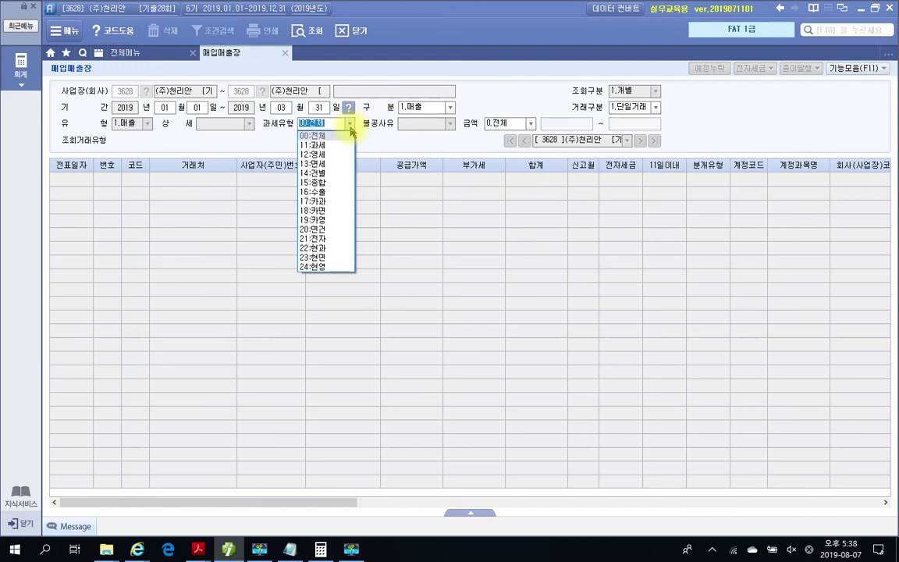
pyautogui.click(312, 202)
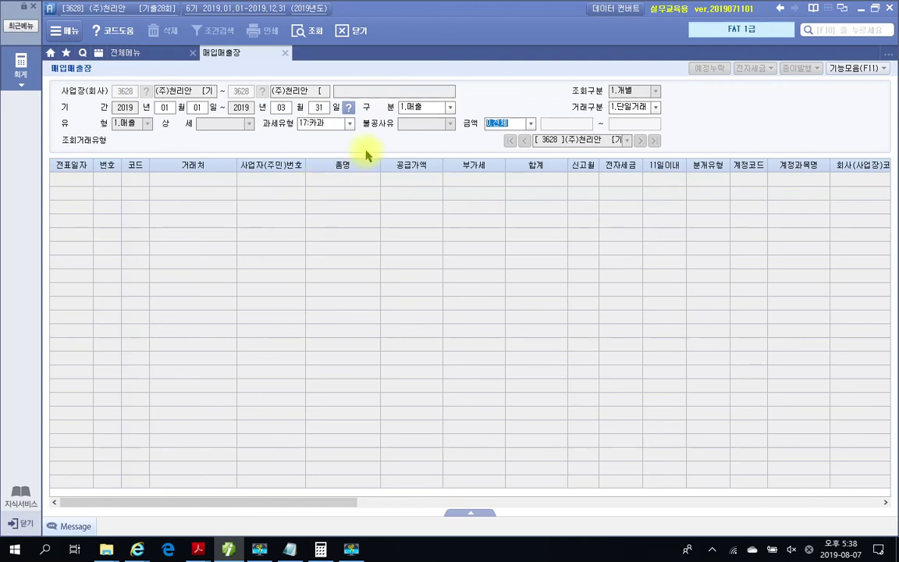
pyautogui.press('Return')
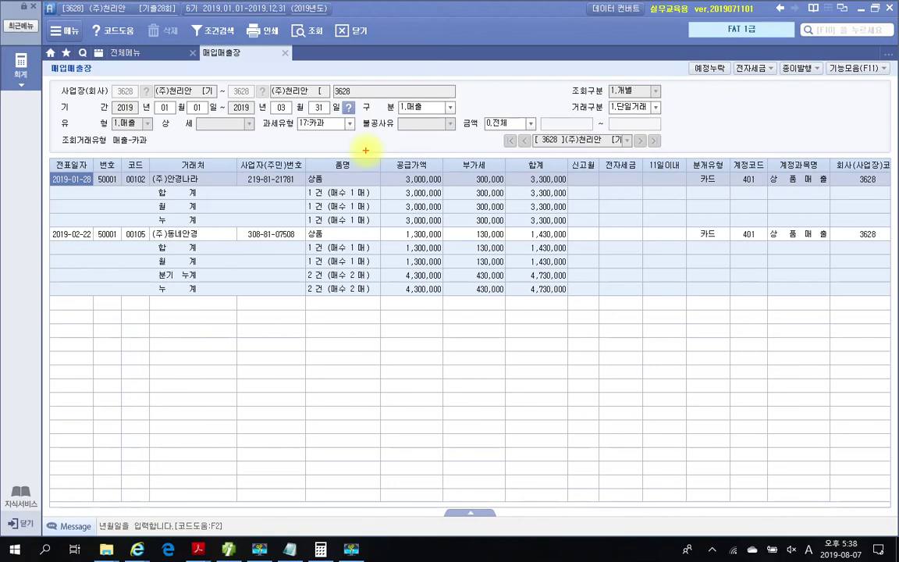
# - Review the inquiry's period, 구분 and 과세유형, and check the 부가세 amounts in the 분기 누계 and 누계 rows
pyautogui.moveTo(130, 99)
pyautogui.mouseDown()
pyautogui.moveTo(116, 102)
pyautogui.moveTo(226, 121)
pyautogui.moveTo(316, 119)
pyautogui.moveTo(334, 102)
pyautogui.moveTo(105, 93)
pyautogui.mouseUp()
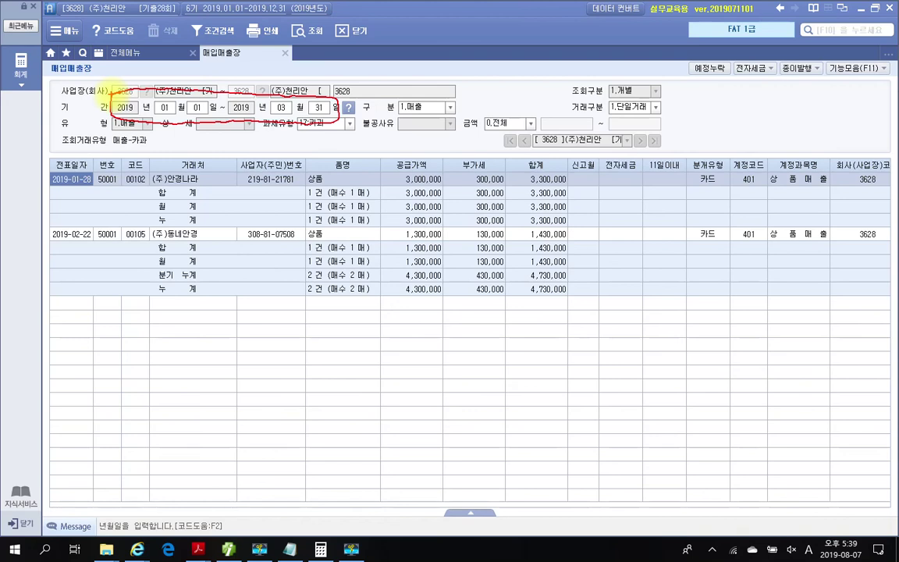
pyautogui.moveTo(394, 81)
pyautogui.mouseDown()
pyautogui.moveTo(441, 115)
pyautogui.moveTo(458, 84)
pyautogui.moveTo(382, 91)
pyautogui.mouseUp()
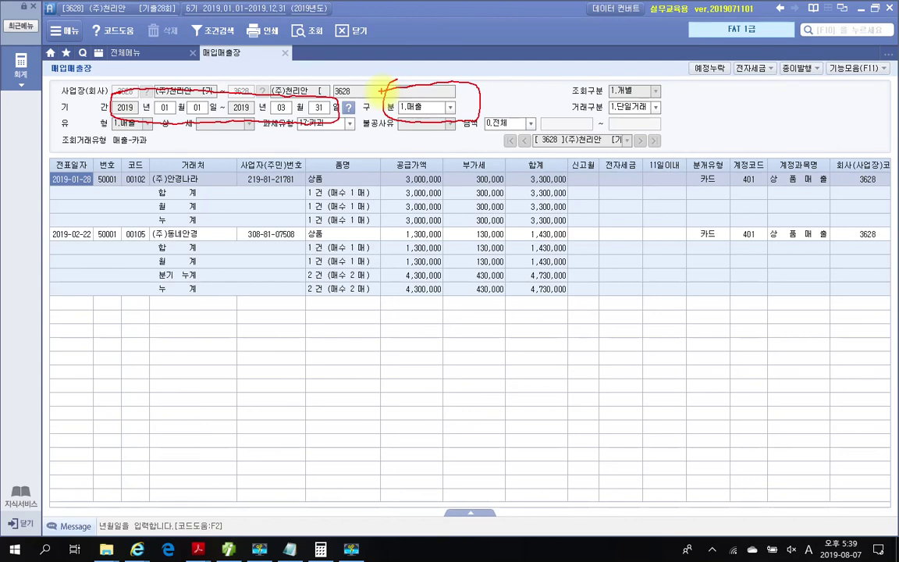
pyautogui.moveTo(264, 115)
pyautogui.mouseDown()
pyautogui.moveTo(270, 134)
pyautogui.moveTo(355, 142)
pyautogui.moveTo(343, 111)
pyautogui.moveTo(261, 119)
pyautogui.mouseUp()
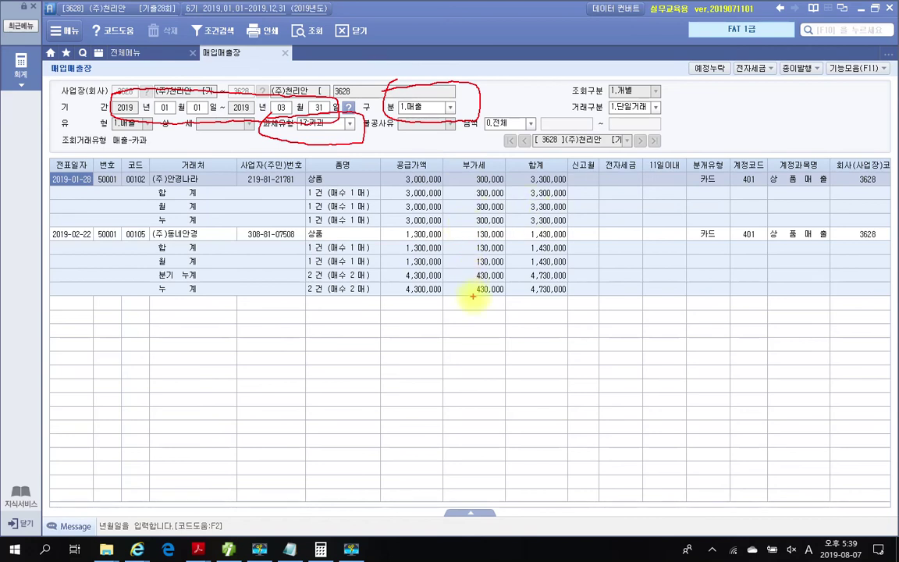
pyautogui.moveTo(466, 283)
pyautogui.mouseDown()
pyautogui.moveTo(464, 301)
pyautogui.moveTo(501, 297)
pyautogui.moveTo(517, 284)
pyautogui.moveTo(459, 278)
pyautogui.mouseUp()
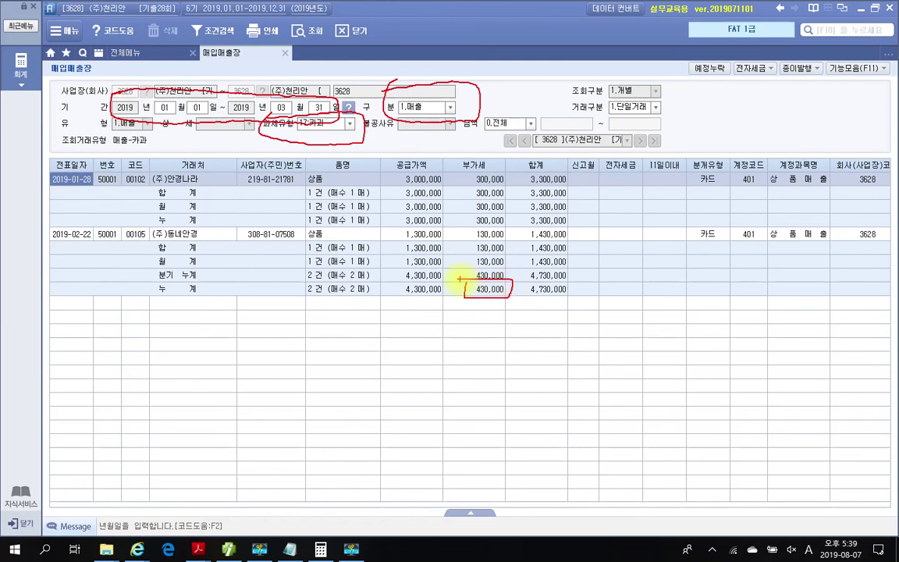
pyautogui.moveTo(462, 266)
pyautogui.mouseDown()
pyautogui.moveTo(466, 279)
pyautogui.moveTo(511, 273)
pyautogui.moveTo(454, 270)
pyautogui.mouseUp()
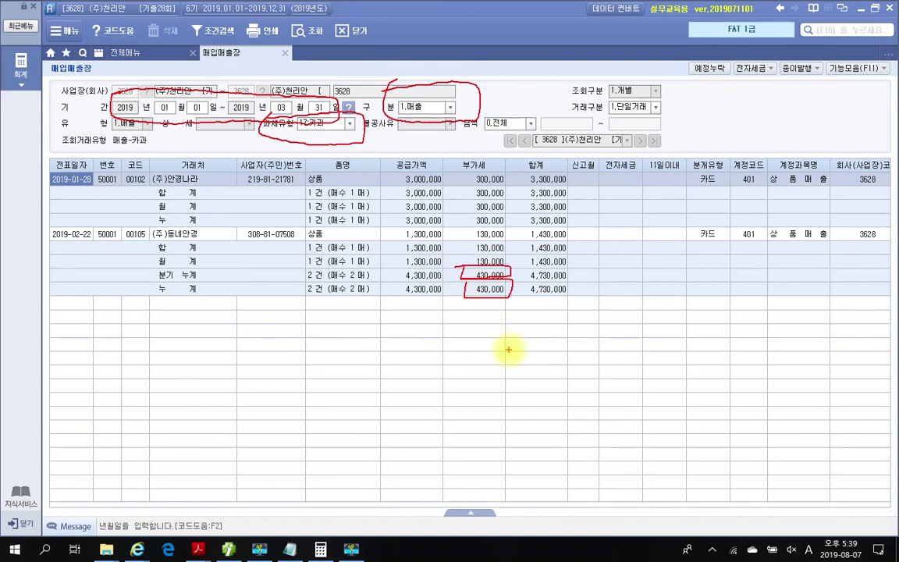
pyautogui.press('Escape')
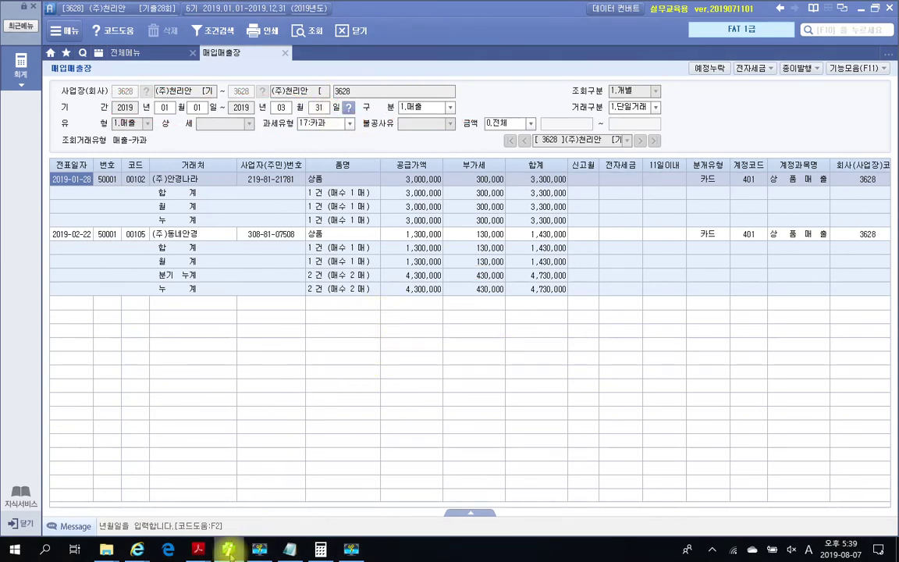
# - Read question 2 on 일/월계표 조회 in the exam PDF, then replace 매입매출장 with 일/월계표 in the accounting program
pyautogui.click(198, 549)
pyautogui.scroll(-3, 267, 376)
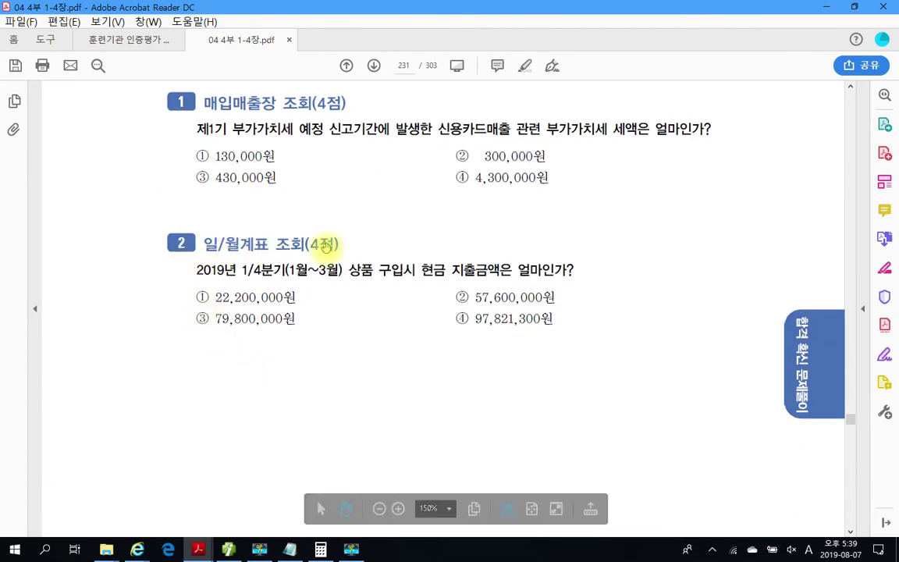
pyautogui.click(228, 550)
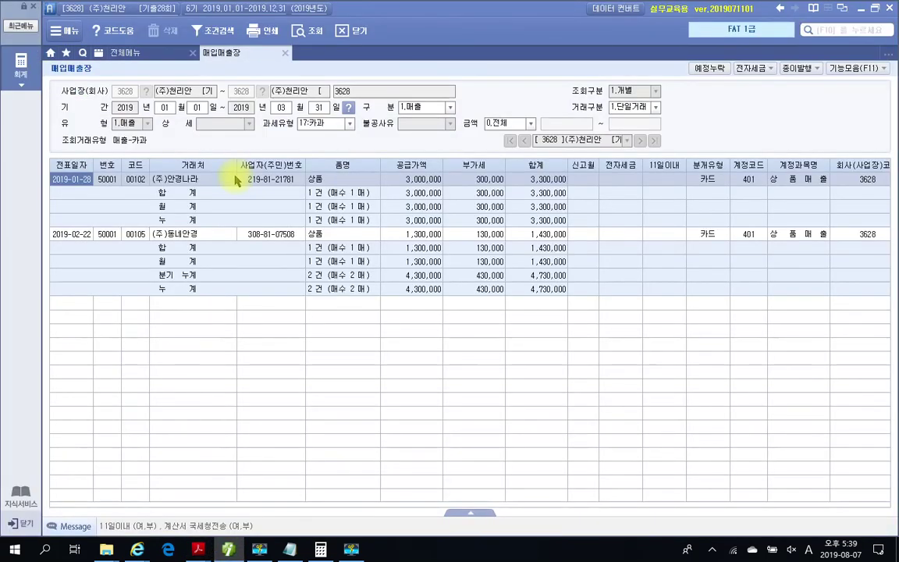
pyautogui.click(285, 53)
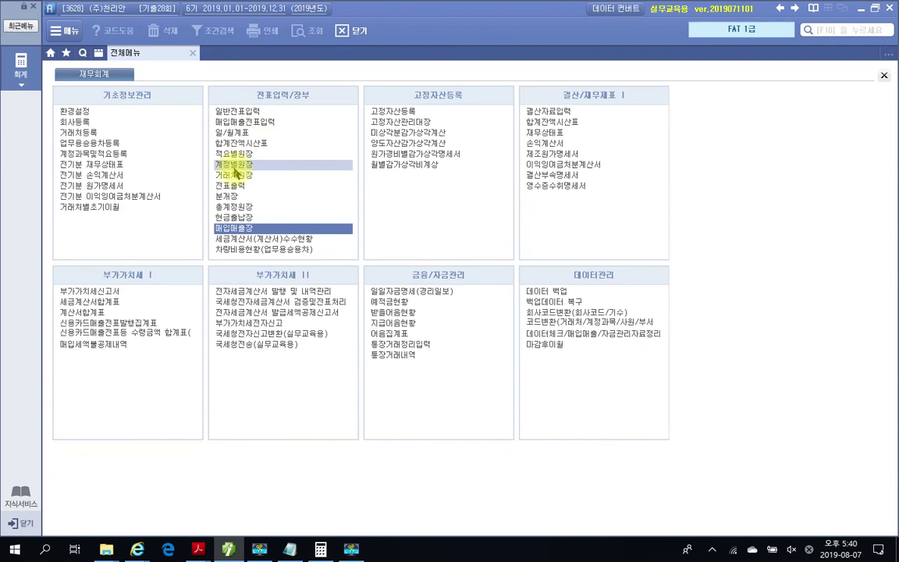
pyautogui.click(229, 132)
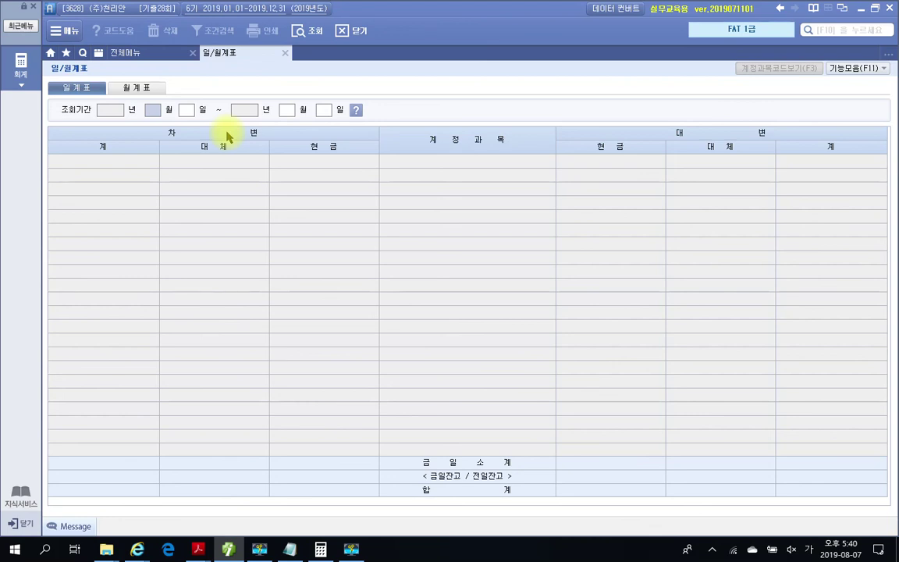
# - Query the 일계표 for January 1 to March 31, 2019
pyautogui.write('01')
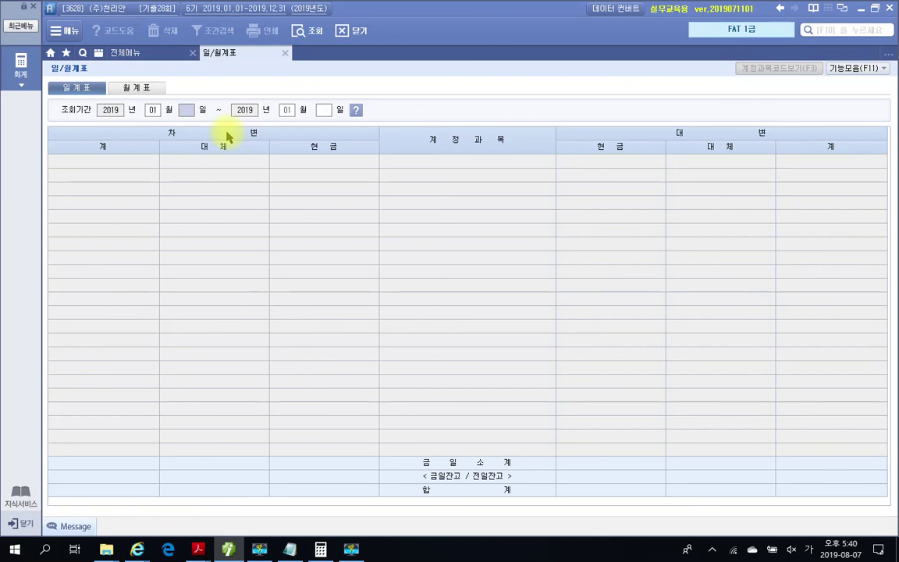
pyautogui.write('01')
pyautogui.write('0331')
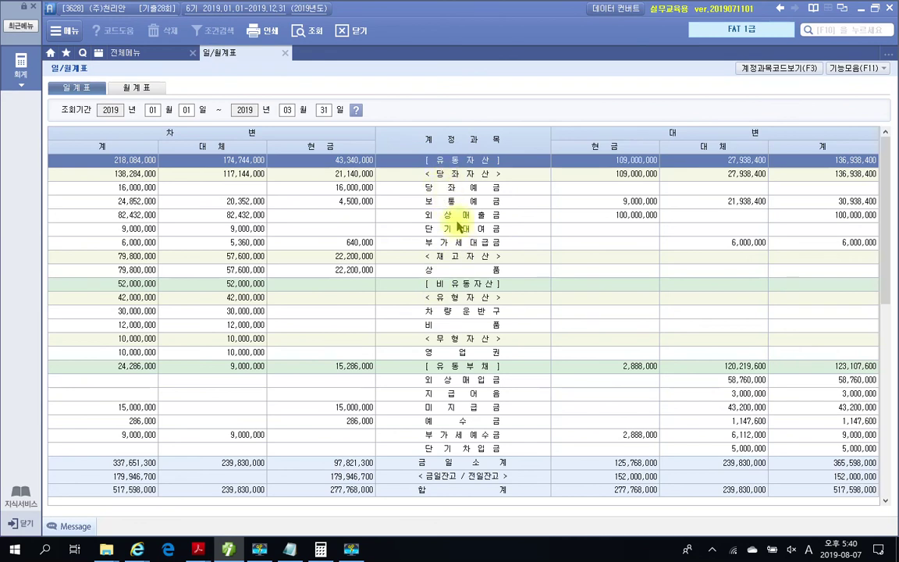
# - Select the 상품 row in the 일계표 and compare its 차변 현금 amount with its 대체 amount
pyautogui.click(450, 271)
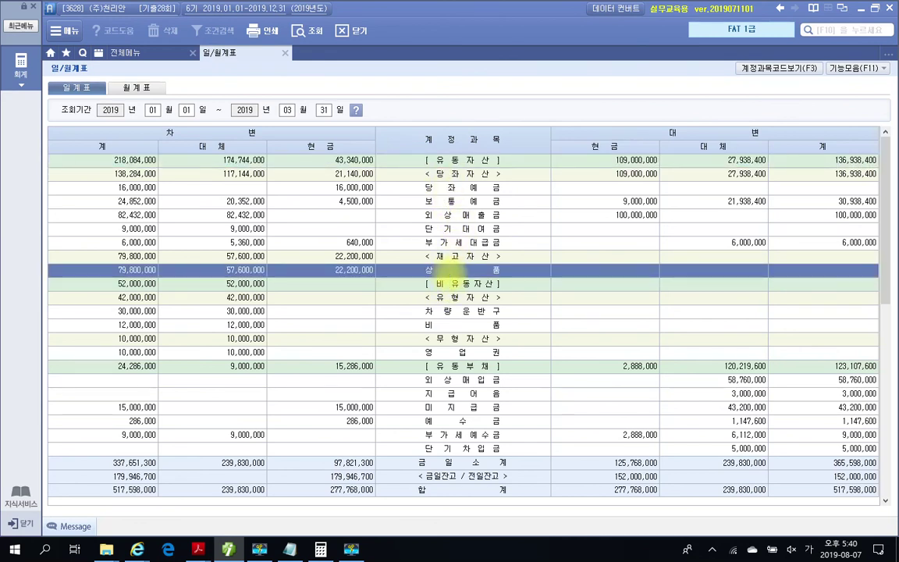
pyautogui.moveTo(303, 138); pyautogui.dragTo(340, 154)
pyautogui.moveTo(316, 260)
pyautogui.mouseDown()
pyautogui.moveTo(321, 271)
pyautogui.moveTo(381, 277)
pyautogui.mouseUp()
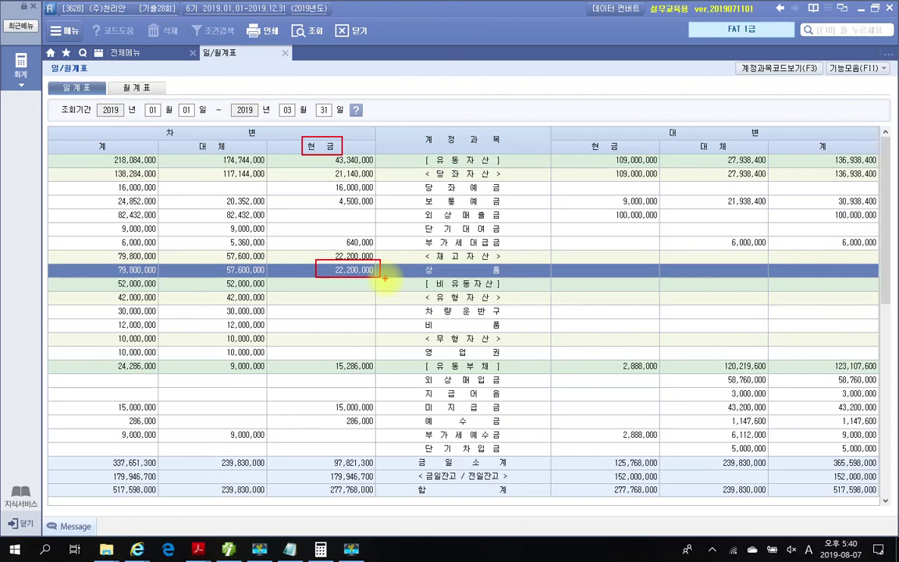
pyautogui.moveTo(208, 255)
pyautogui.mouseDown()
pyautogui.moveTo(205, 275)
pyautogui.moveTo(237, 258)
pyautogui.mouseUp()
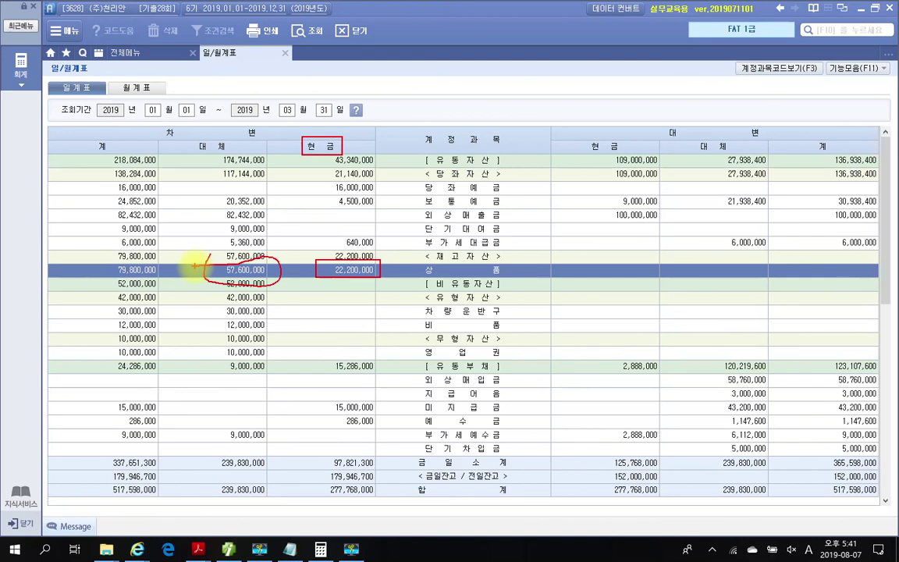
pyautogui.press('Escape')
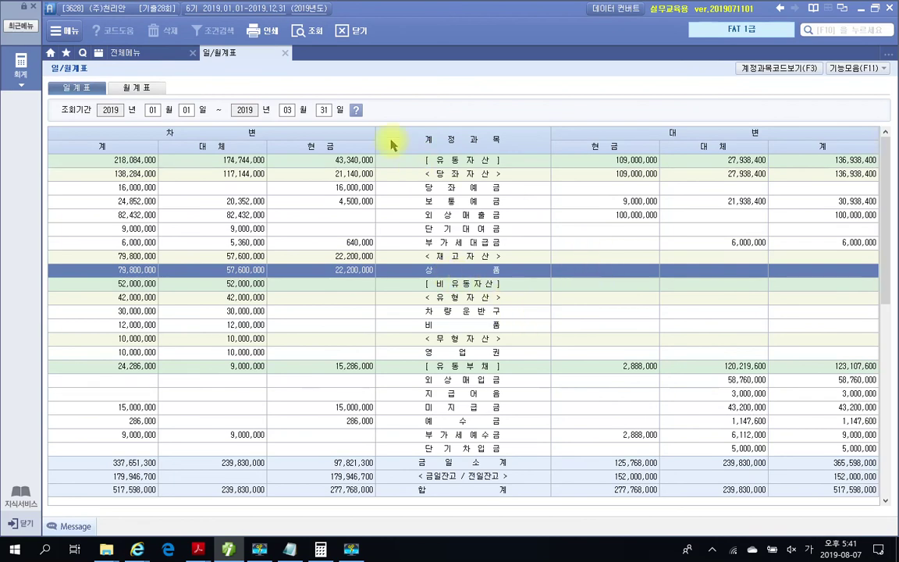
# - Close 일/월계표, return to the exam PDF in Acrobat Reader and review 문제 5 회계정보분석 with both questions
pyautogui.click(285, 52)
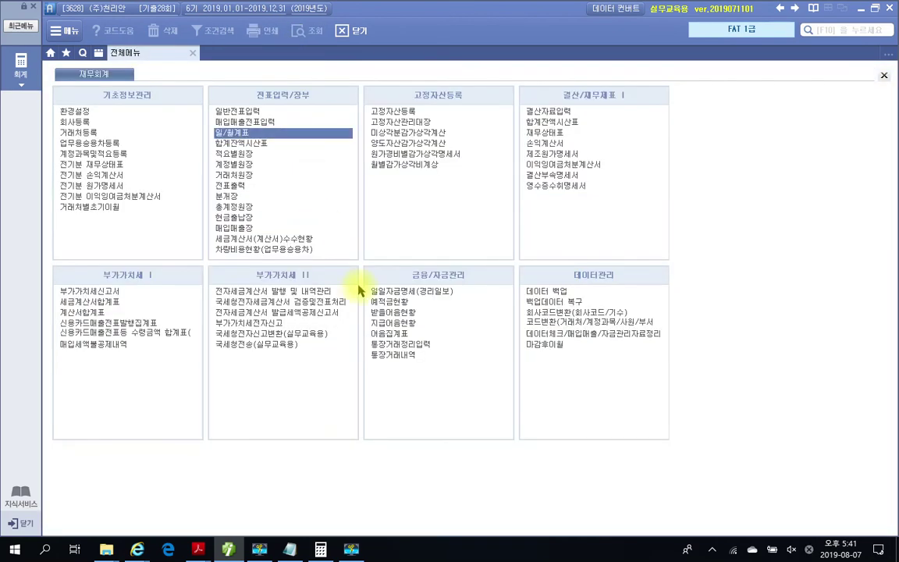
pyautogui.click(229, 549)
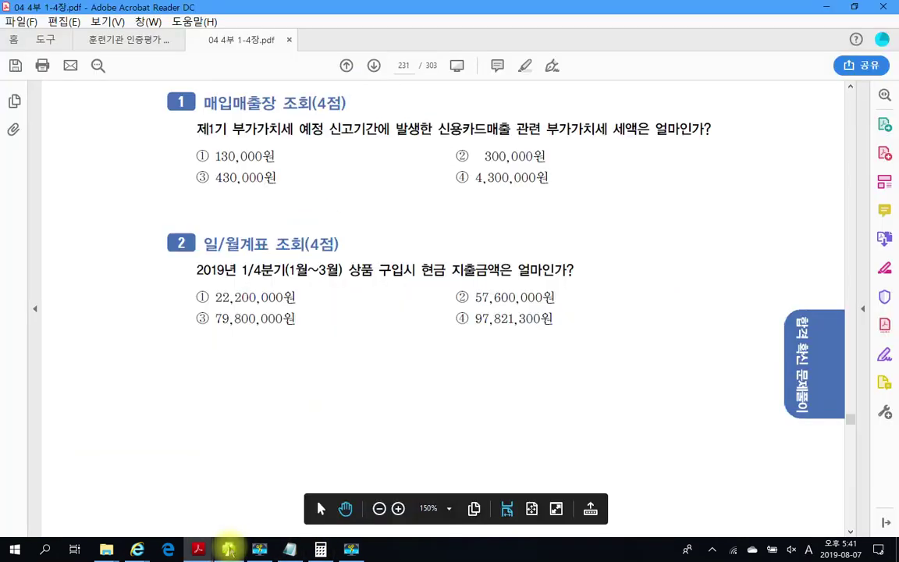
pyautogui.scroll(3, 364, 306)
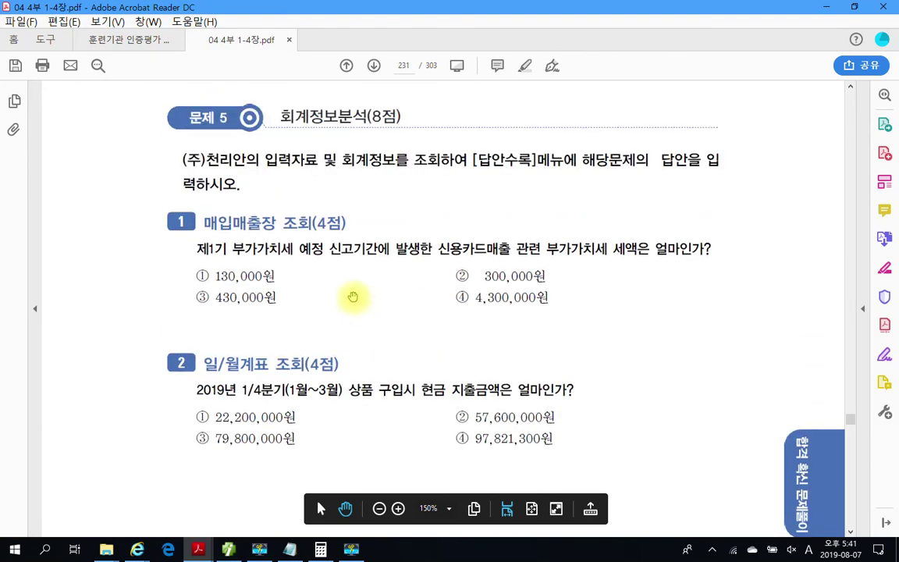
pyautogui.moveTo(150, 92)
pyautogui.mouseDown()
pyautogui.moveTo(234, 126)
pyautogui.moveTo(416, 138)
pyautogui.mouseUp()
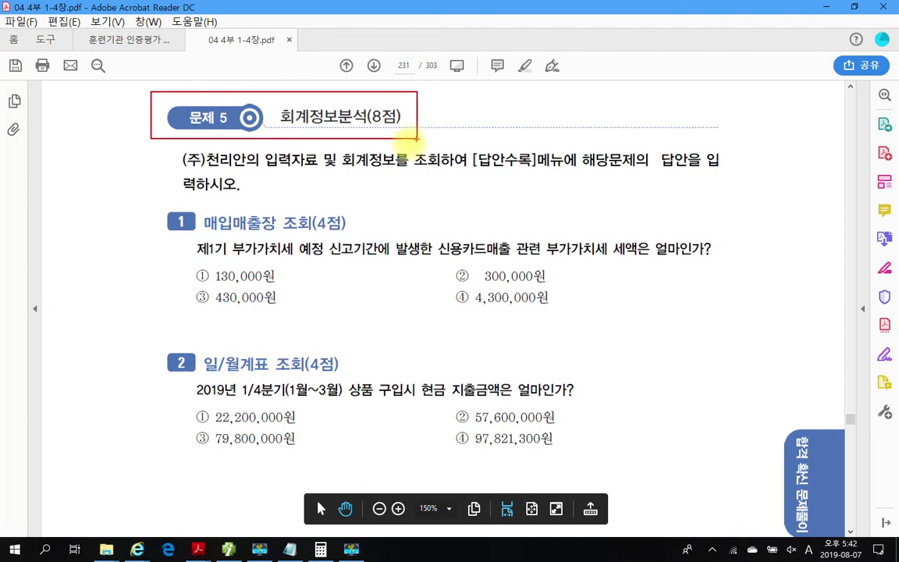
pyautogui.press('Escape')
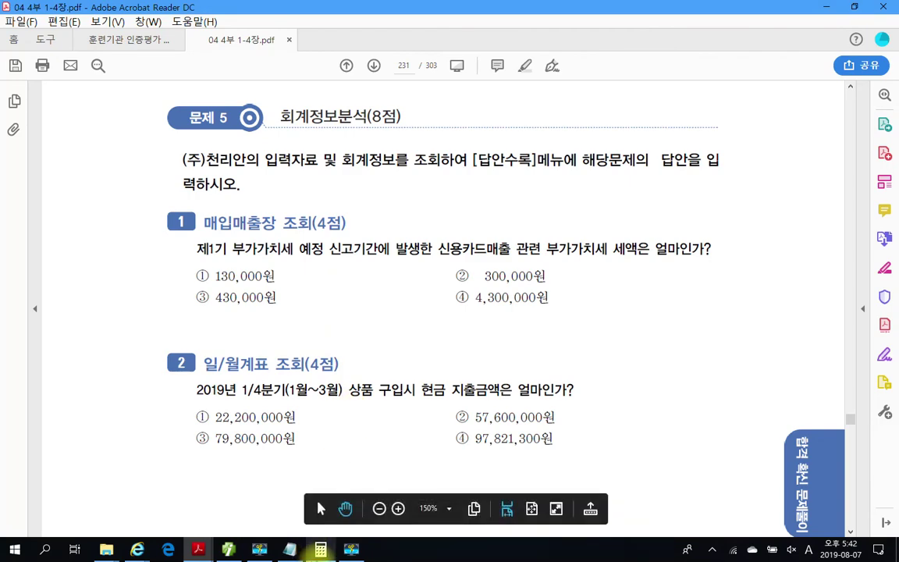
pyautogui.click(228, 549)
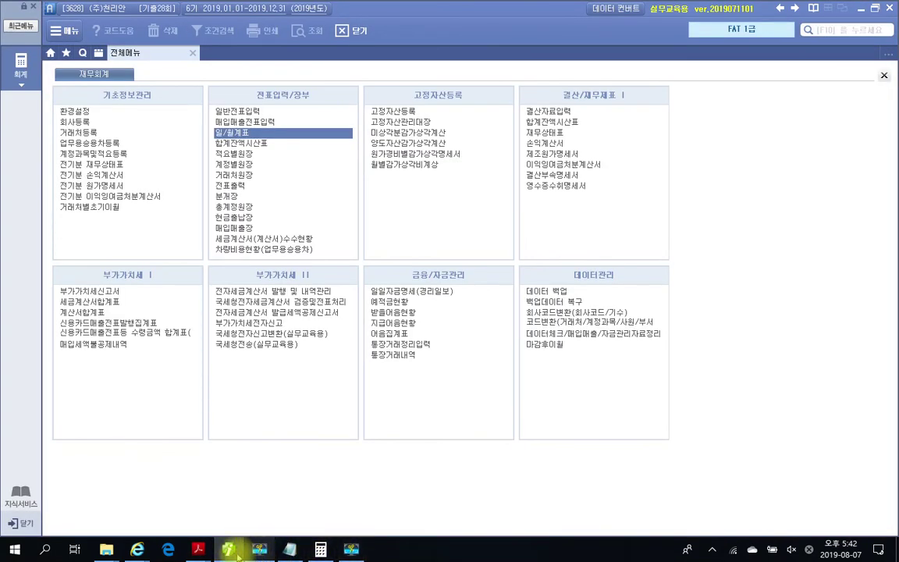
pyautogui.click(199, 549)
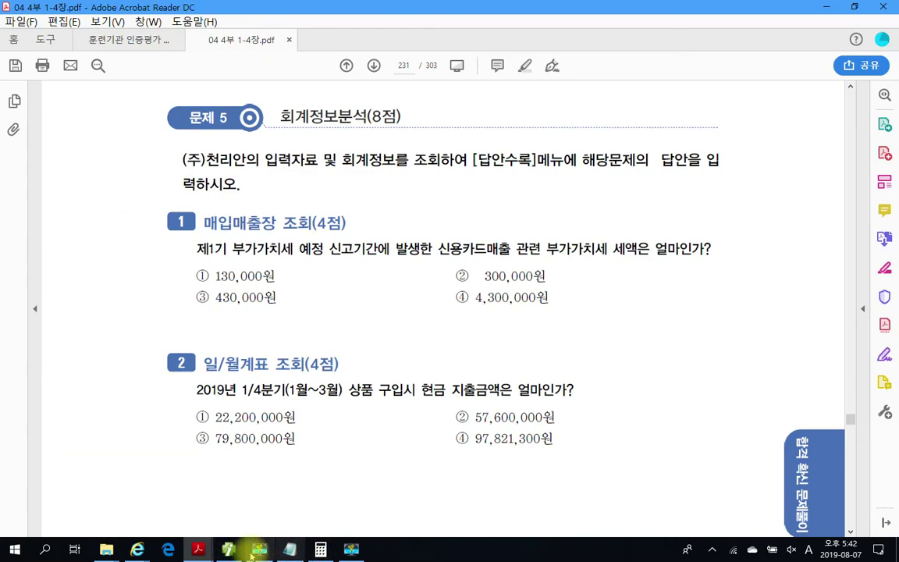